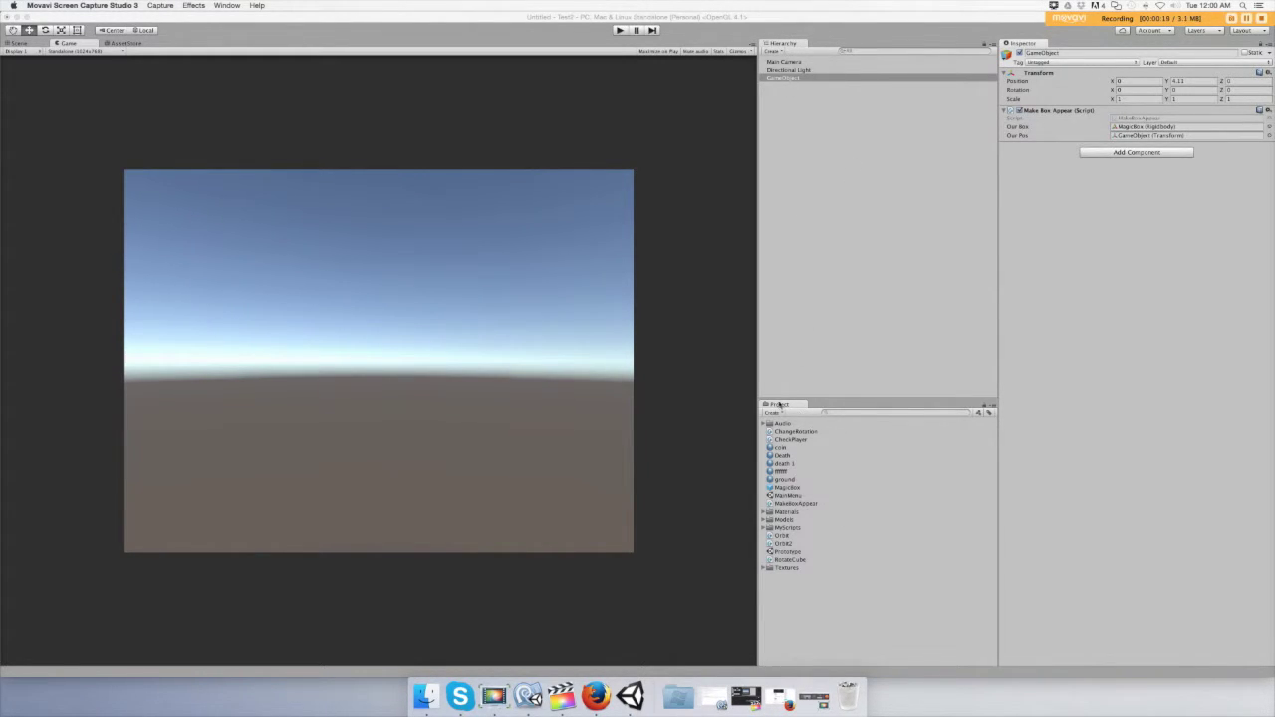
# - Search the project assets for a first-person character and clear the search
pyautogui.click(837, 415)
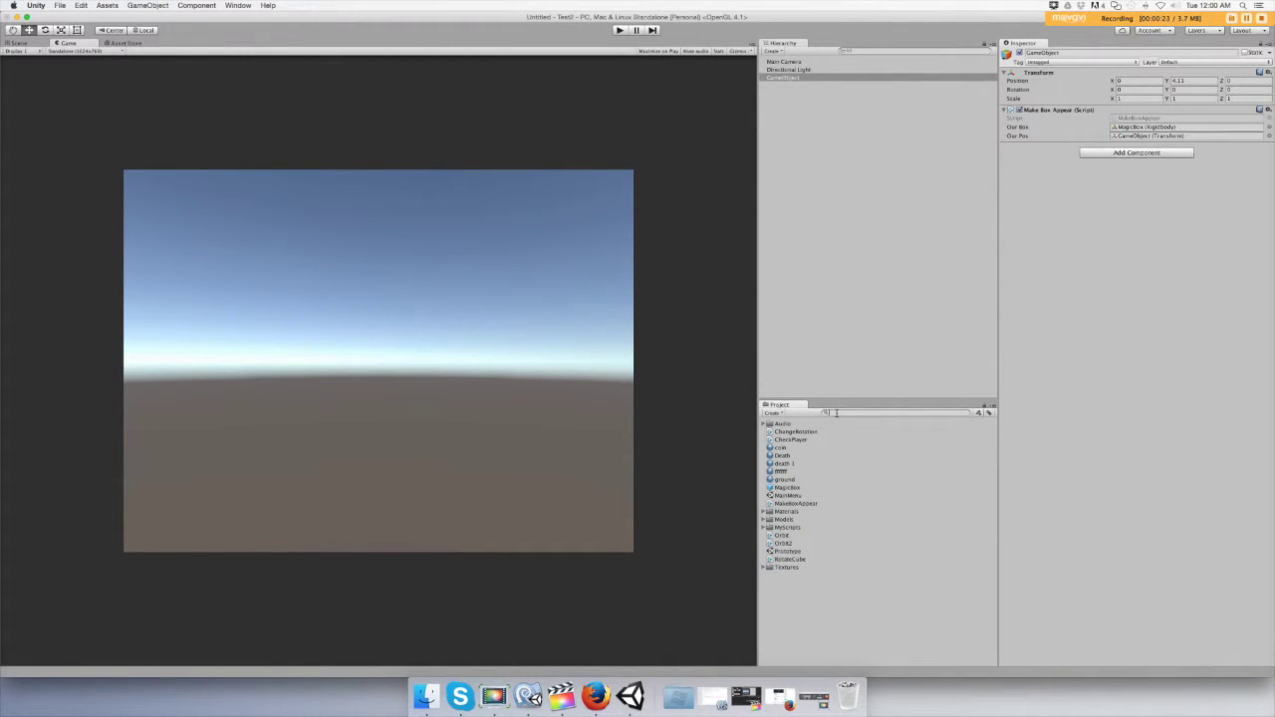
pyautogui.write('s')
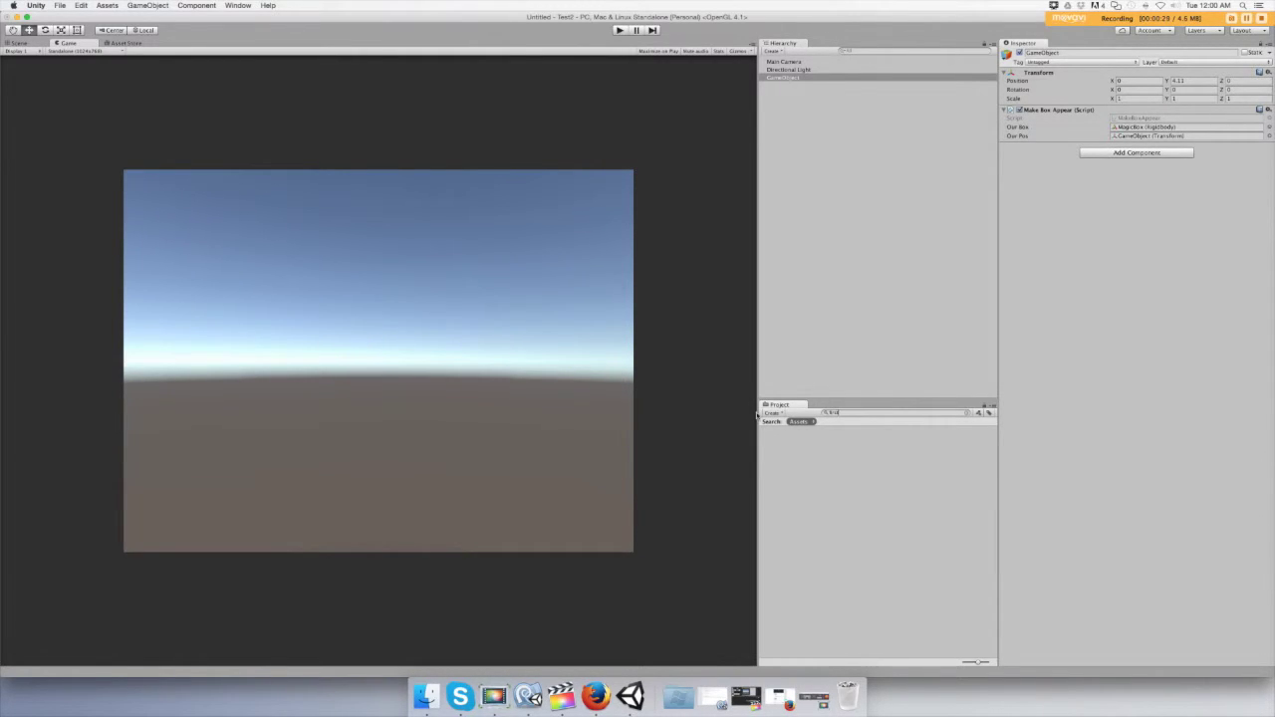
pyautogui.press('BackSpace')
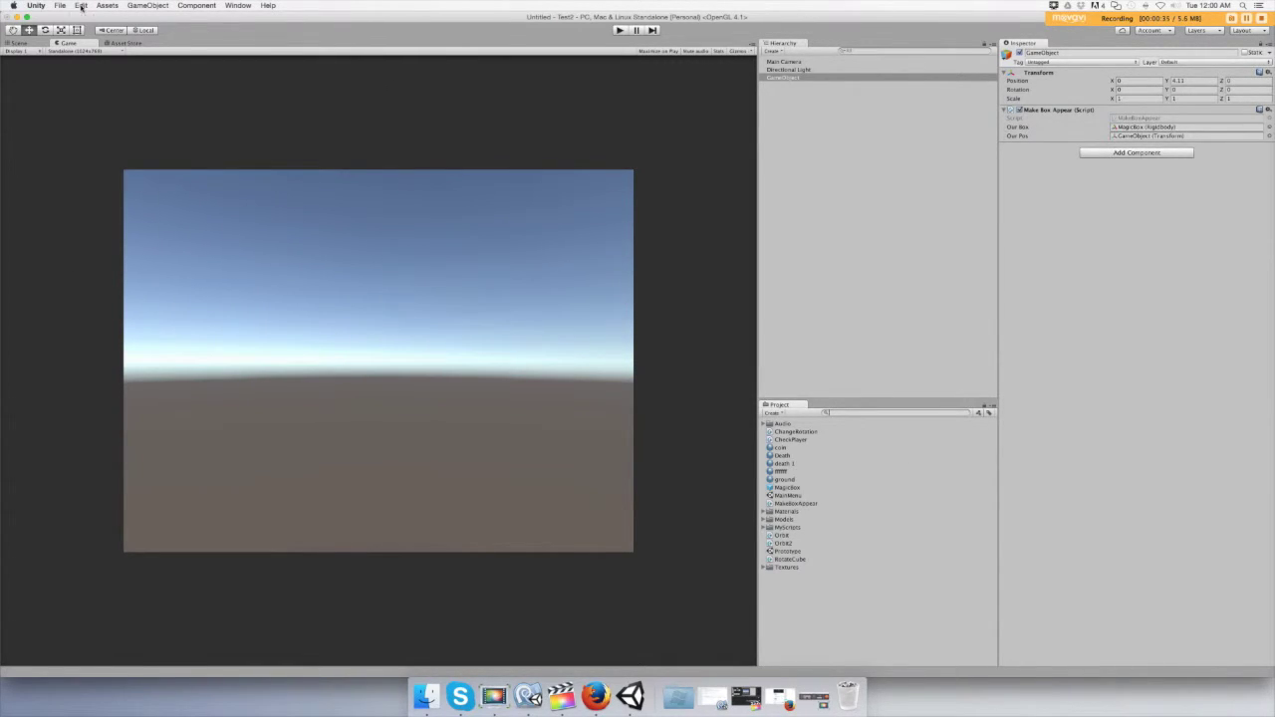
# - Import the complete Characters standard asset package into the project
pyautogui.click(82, 6)
pyautogui.moveTo(107, 8)
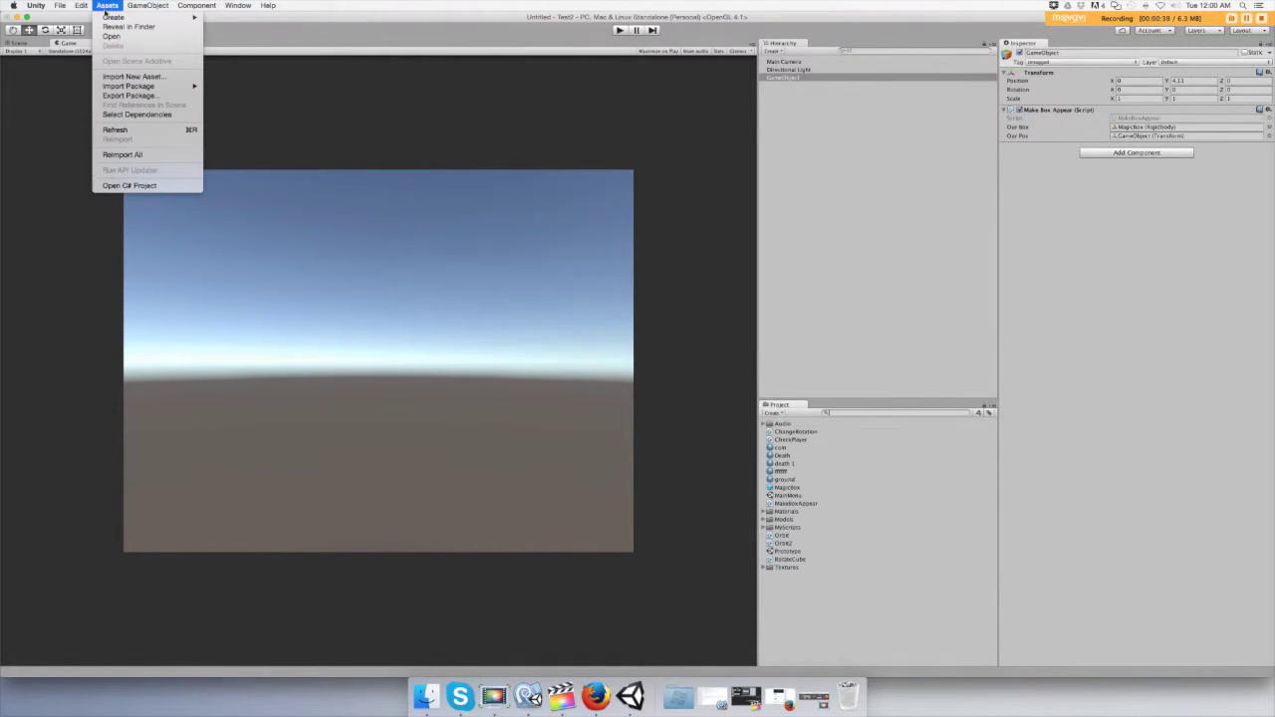
pyautogui.moveTo(132, 90)
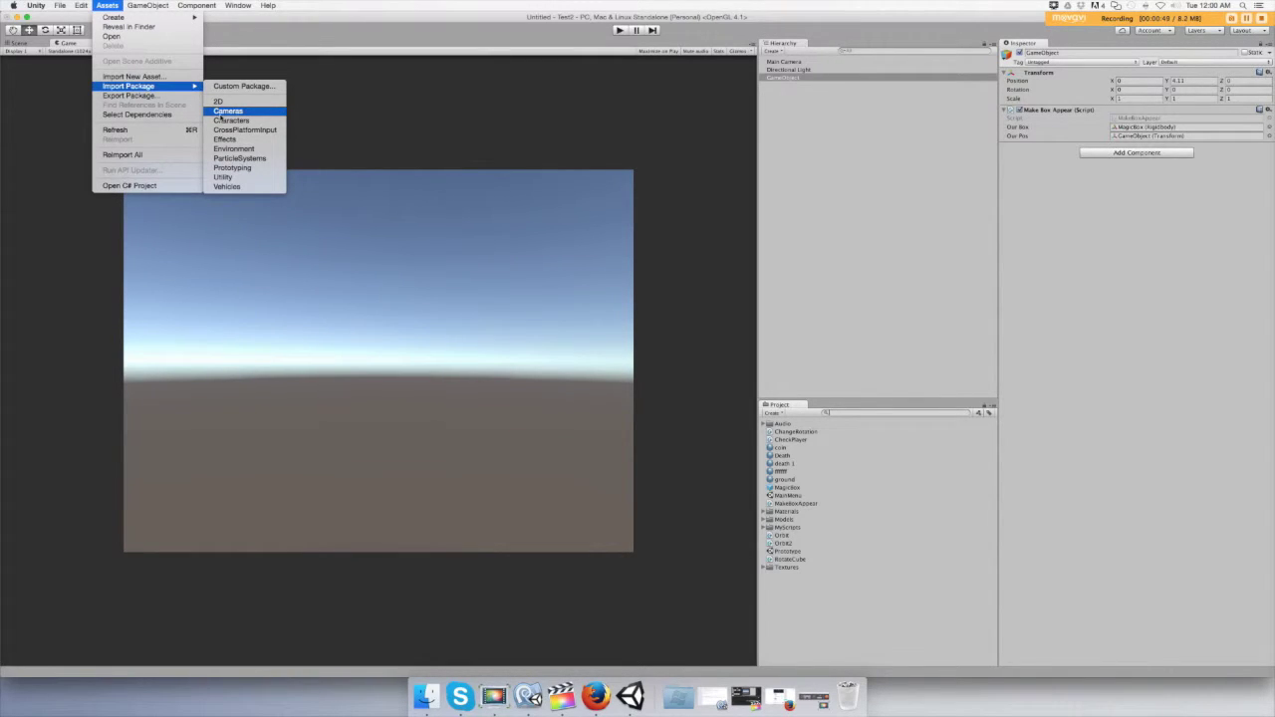
pyautogui.click(233, 128)
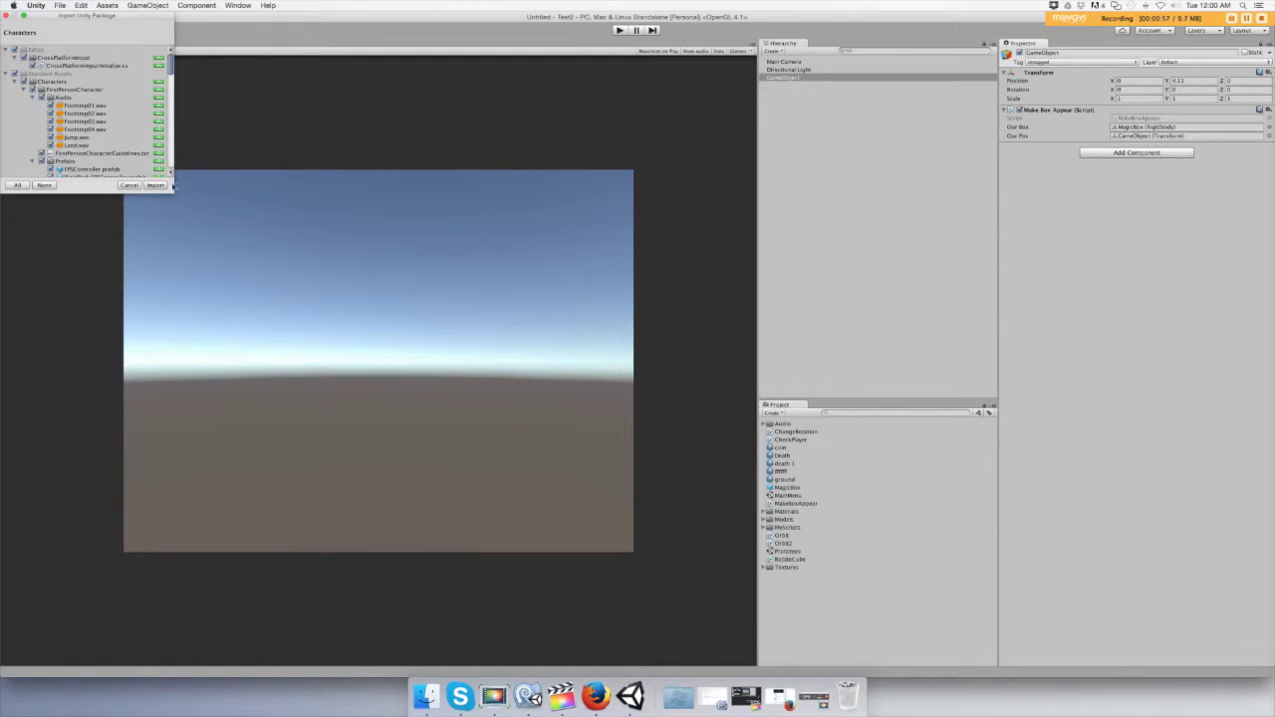
pyautogui.click(155, 185)
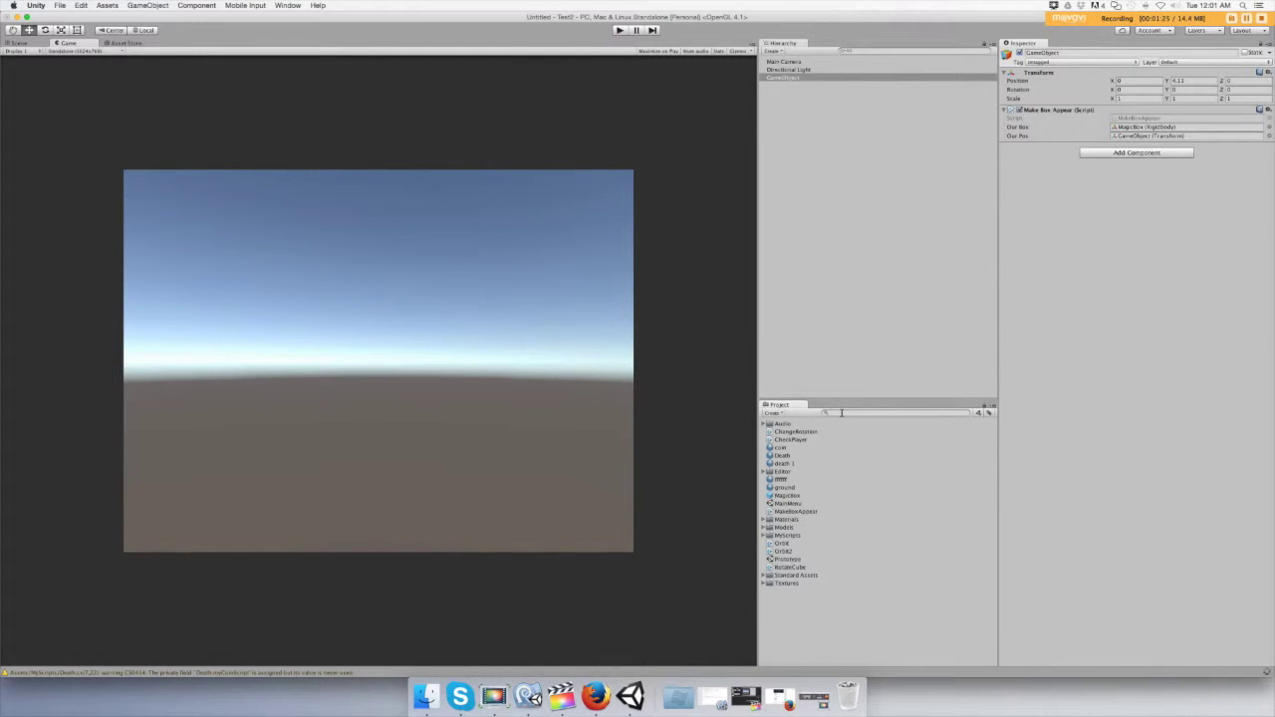
# - Search the project assets for "first", open the FirstPersonCharacter folder and expand its Prefabs folder
pyautogui.write('first')
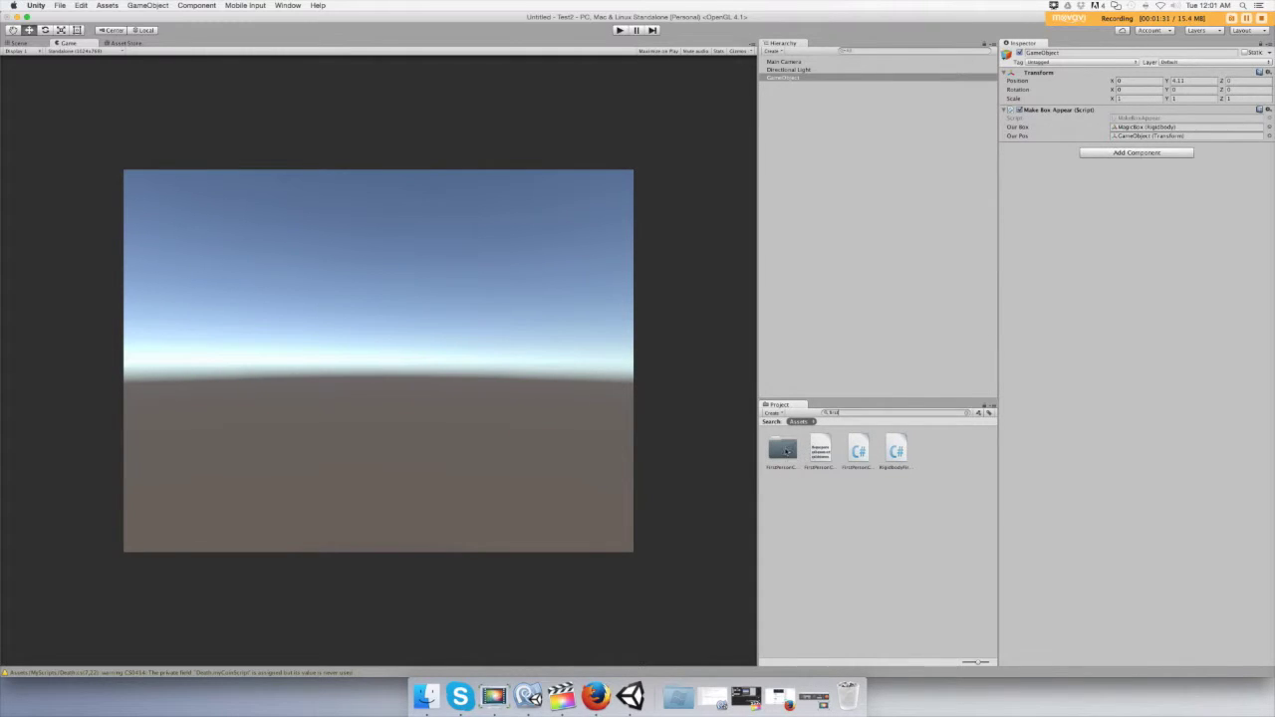
pyautogui.click(787, 453)
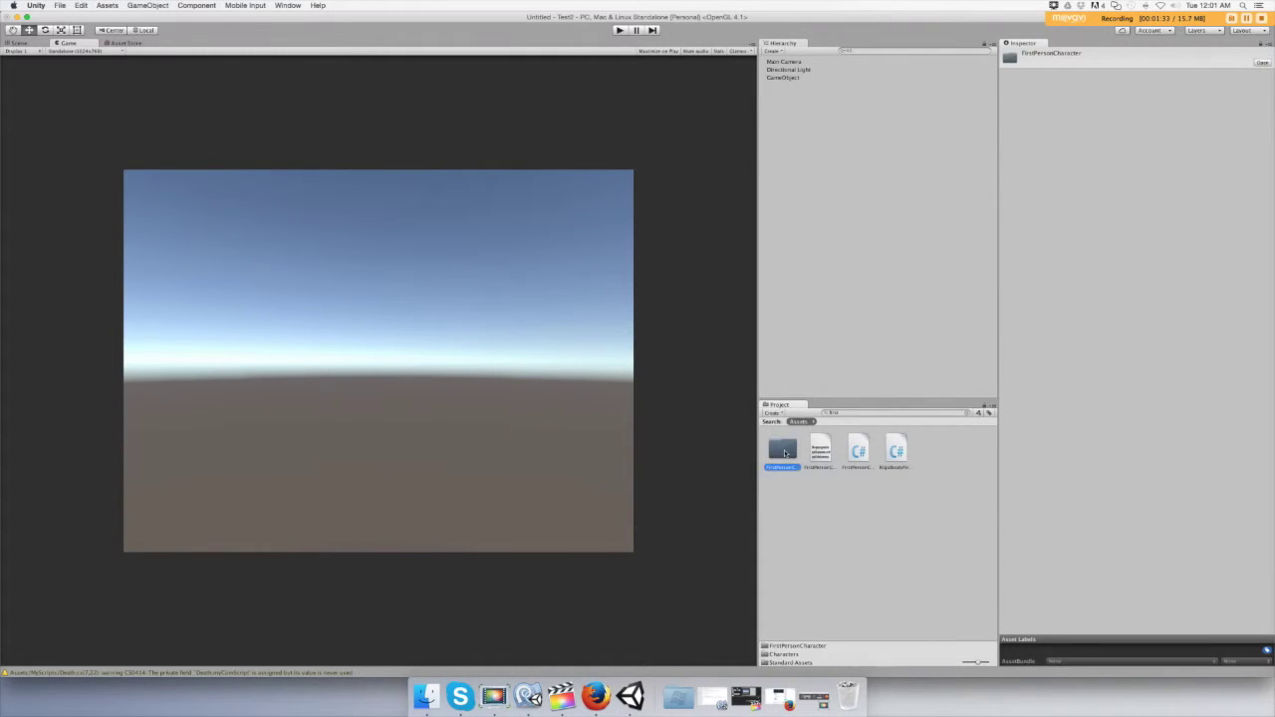
pyautogui.doubleClick(787, 453)
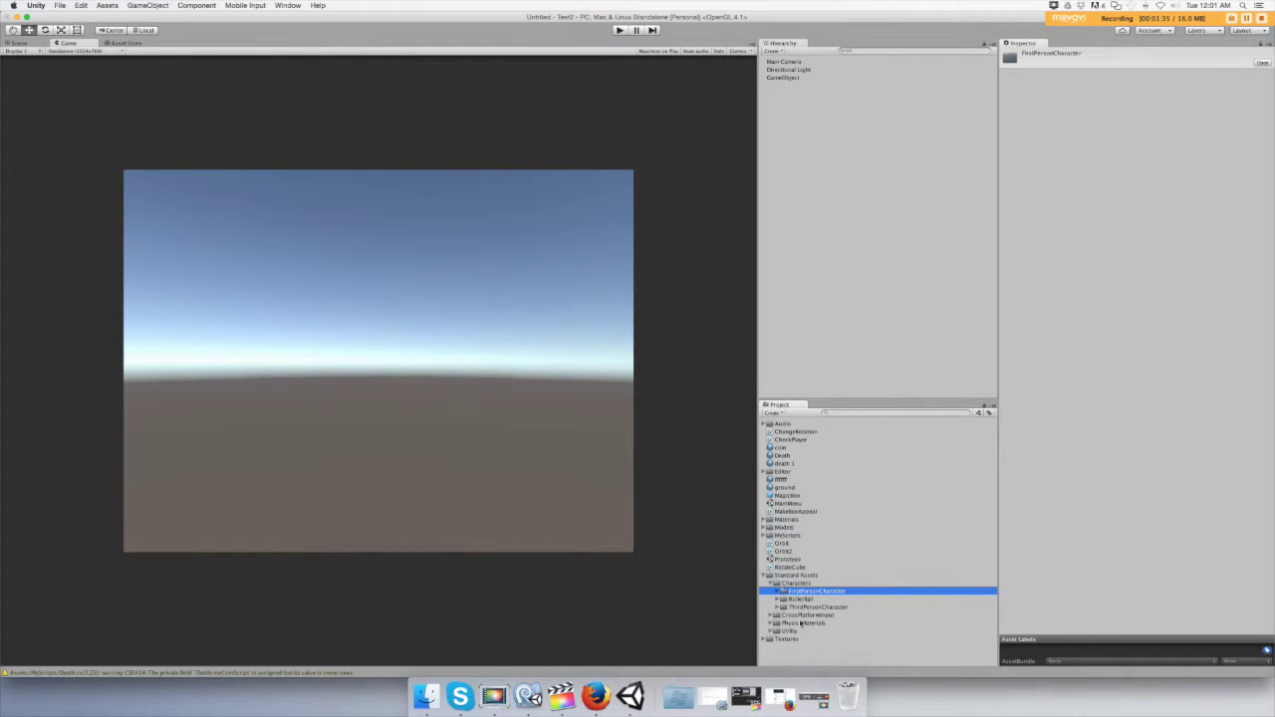
pyautogui.click(782, 592)
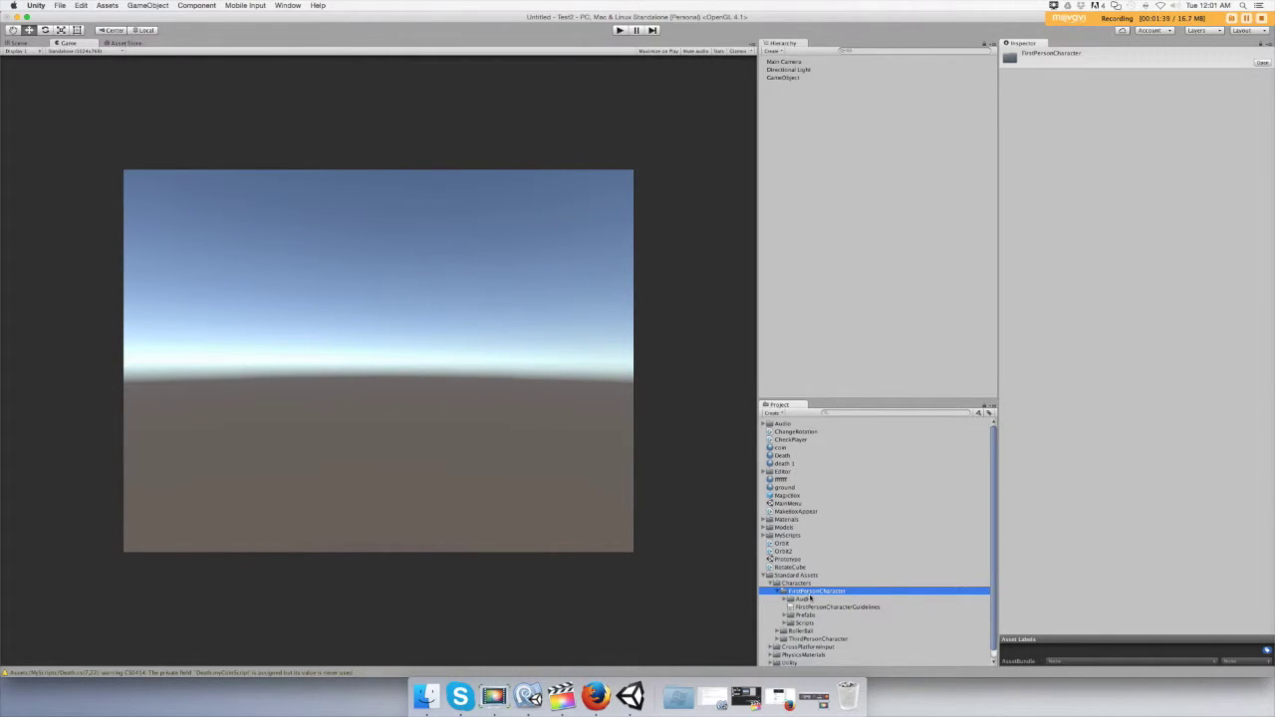
pyautogui.scroll(-1, 810, 599)
pyautogui.click(803, 608)
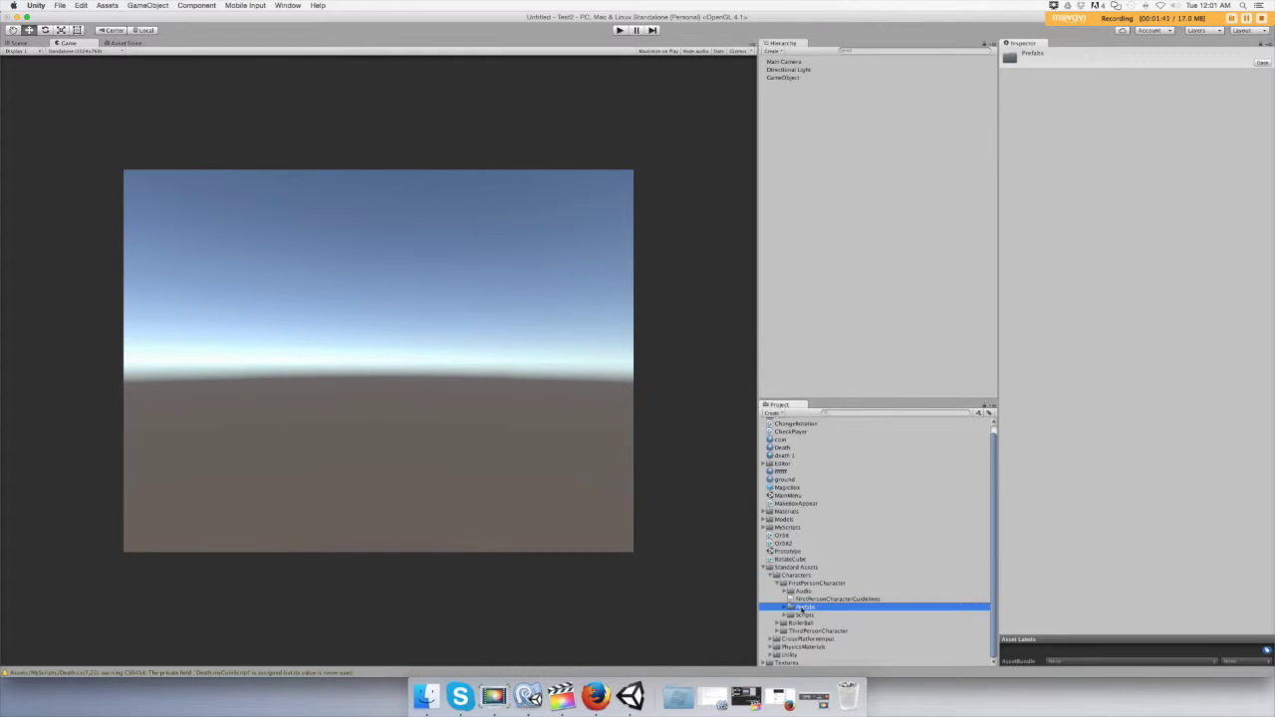
pyautogui.click(786, 608)
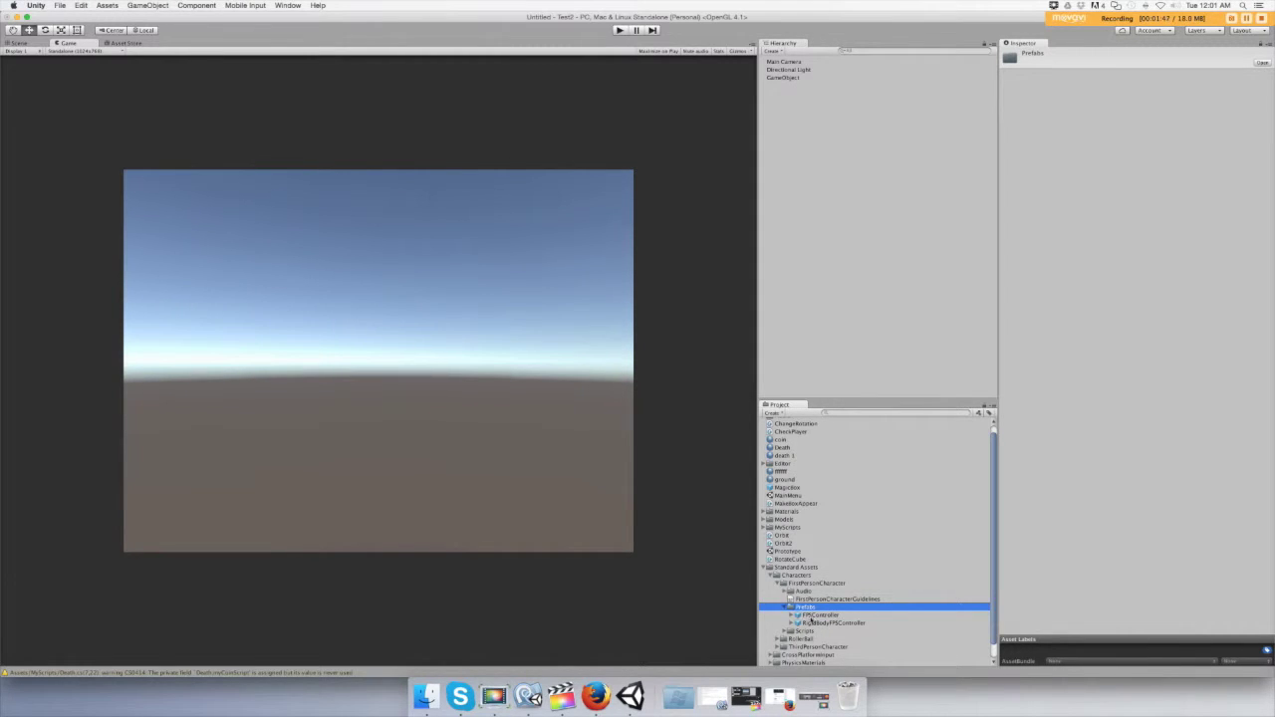
# - Add the FPSController prefab to the scene as a top-level object
pyautogui.click(813, 616)
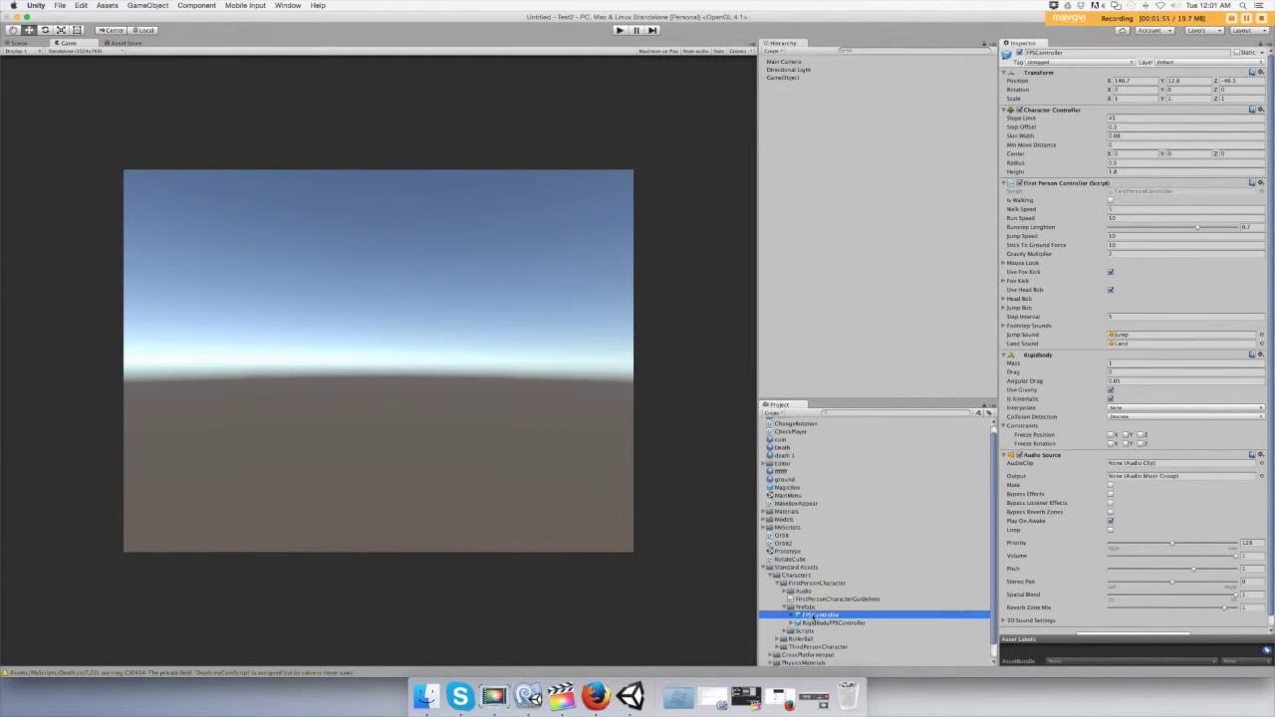
pyautogui.moveTo(813, 618); pyautogui.dragTo(811, 283)
pyautogui.moveTo(815, 618); pyautogui.dragTo(801, 149)
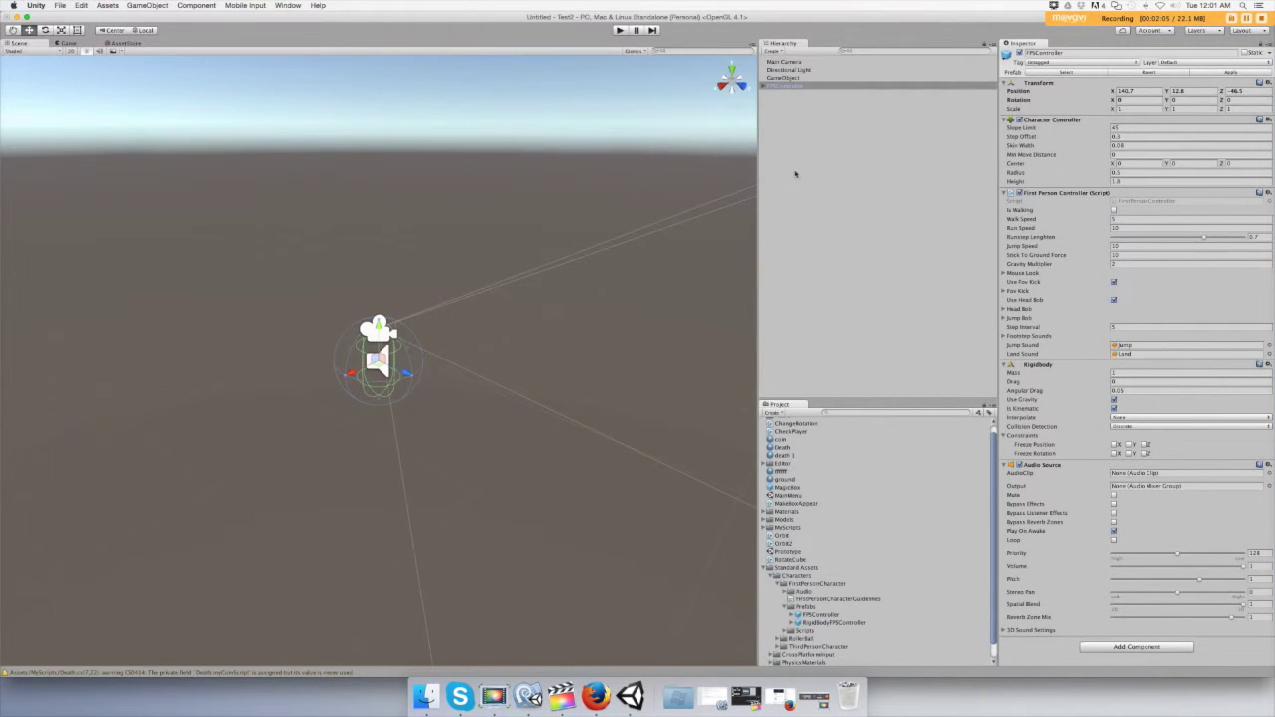
# - Set the FPSController's position to X 0, Y 0, Z 0
pyautogui.click(1145, 91)
pyautogui.write('0')
pyautogui.click(1208, 92)
pyautogui.write('0')
pyautogui.click(1250, 90)
pyautogui.write('0')
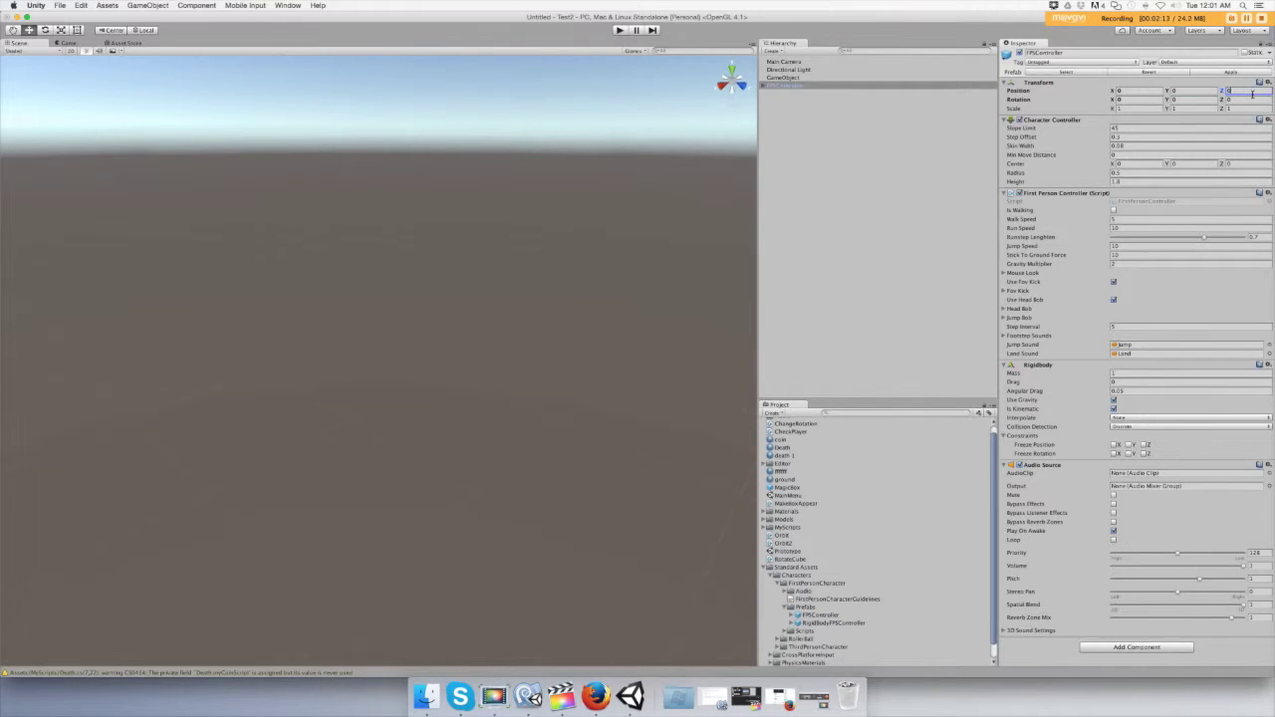
pyautogui.click(804, 88)
pyautogui.press('f')
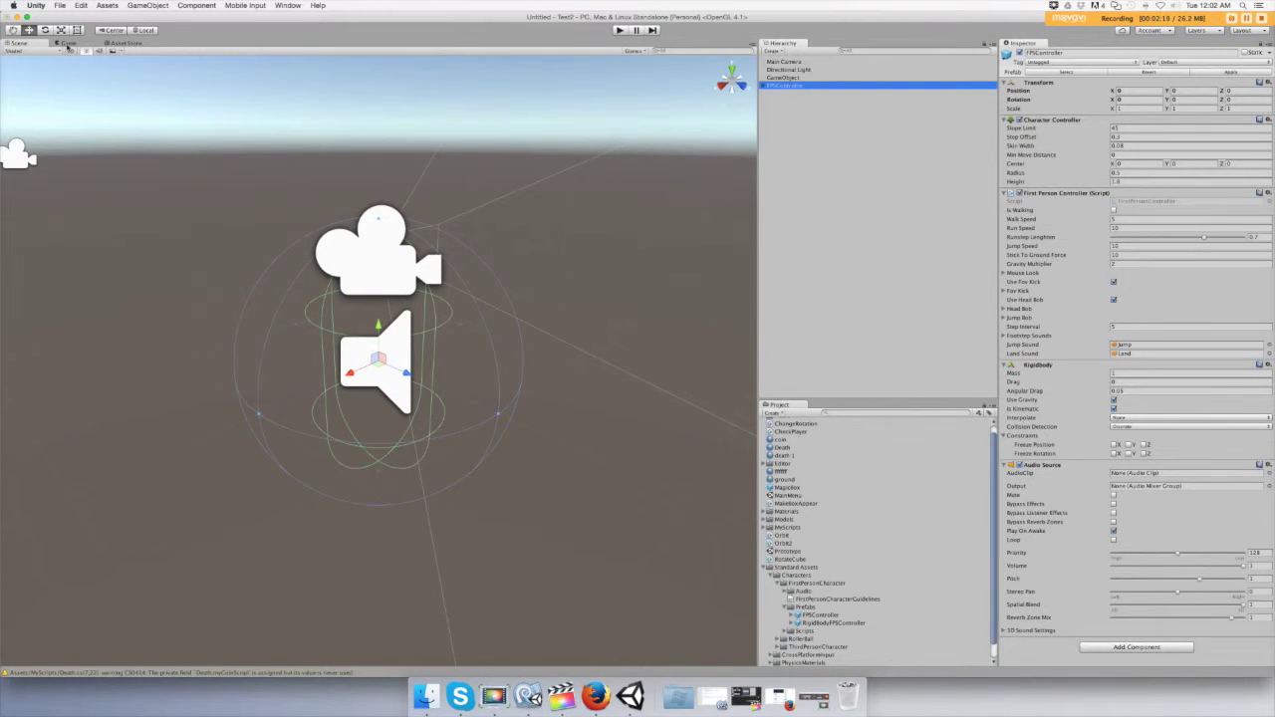
# - Create a cube named Gun and make it a child of the FPSController
pyautogui.click(146, 6)
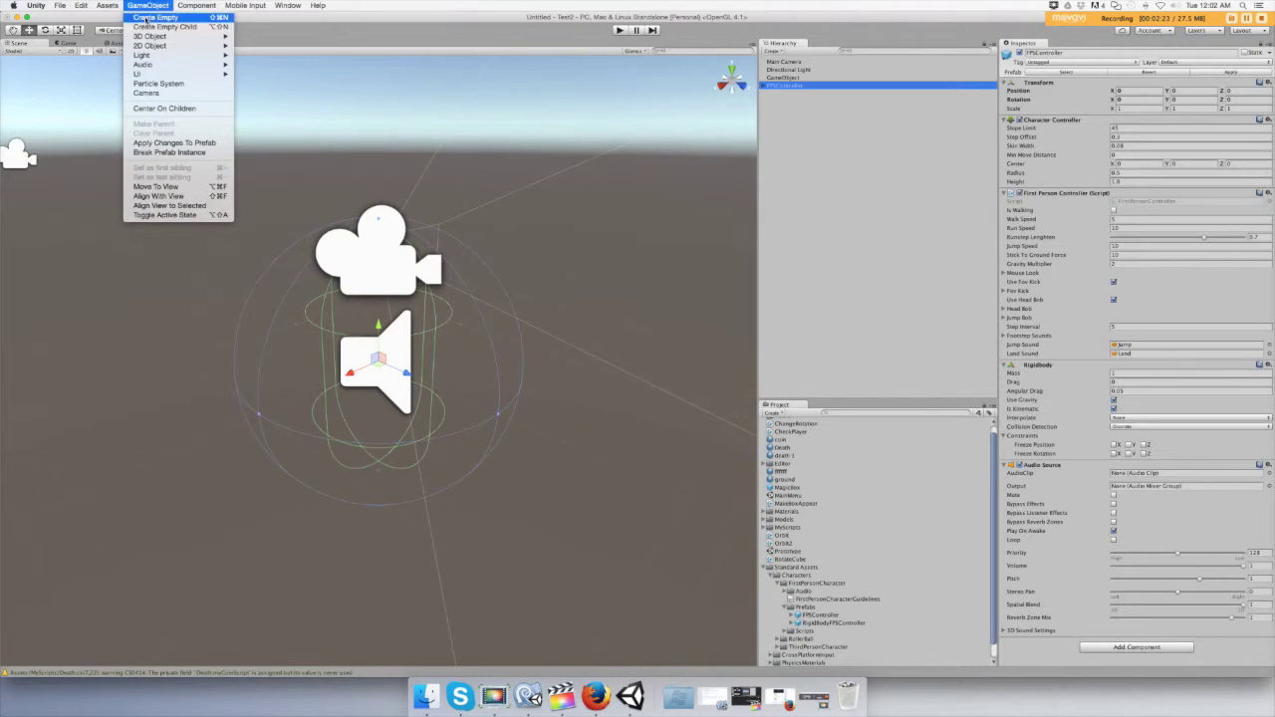
pyautogui.moveTo(199, 36)
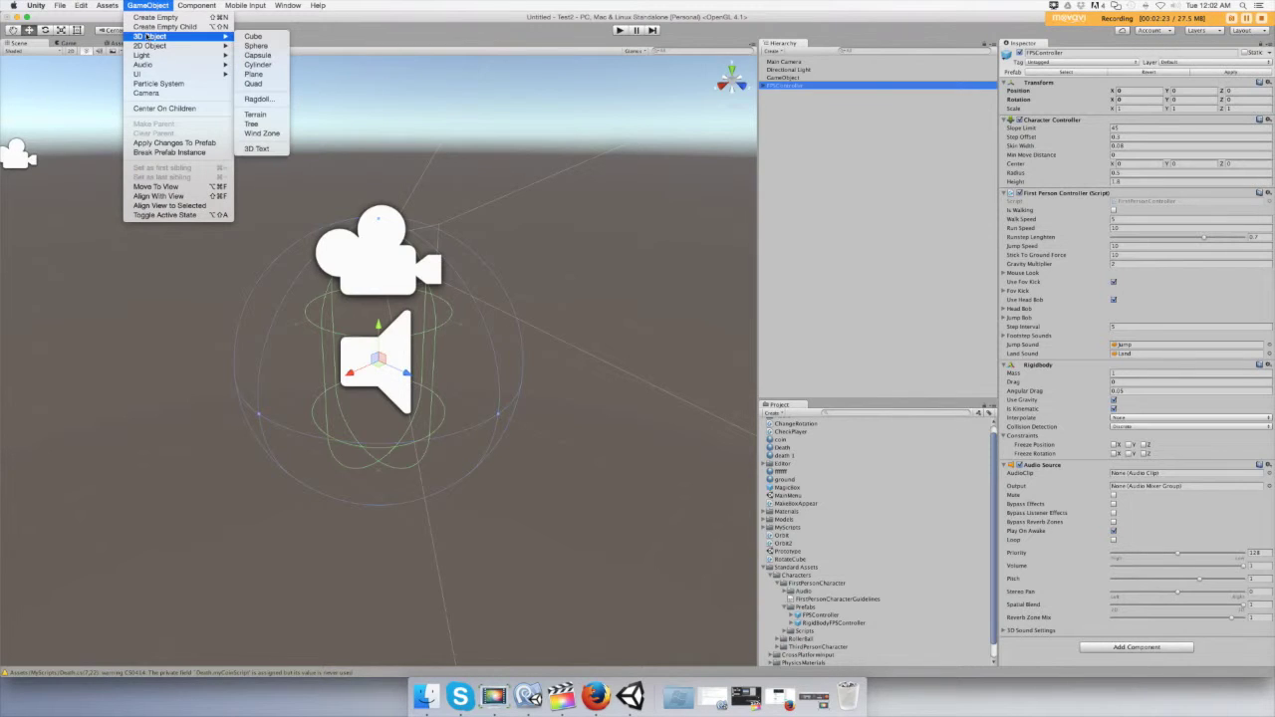
pyautogui.click(249, 36)
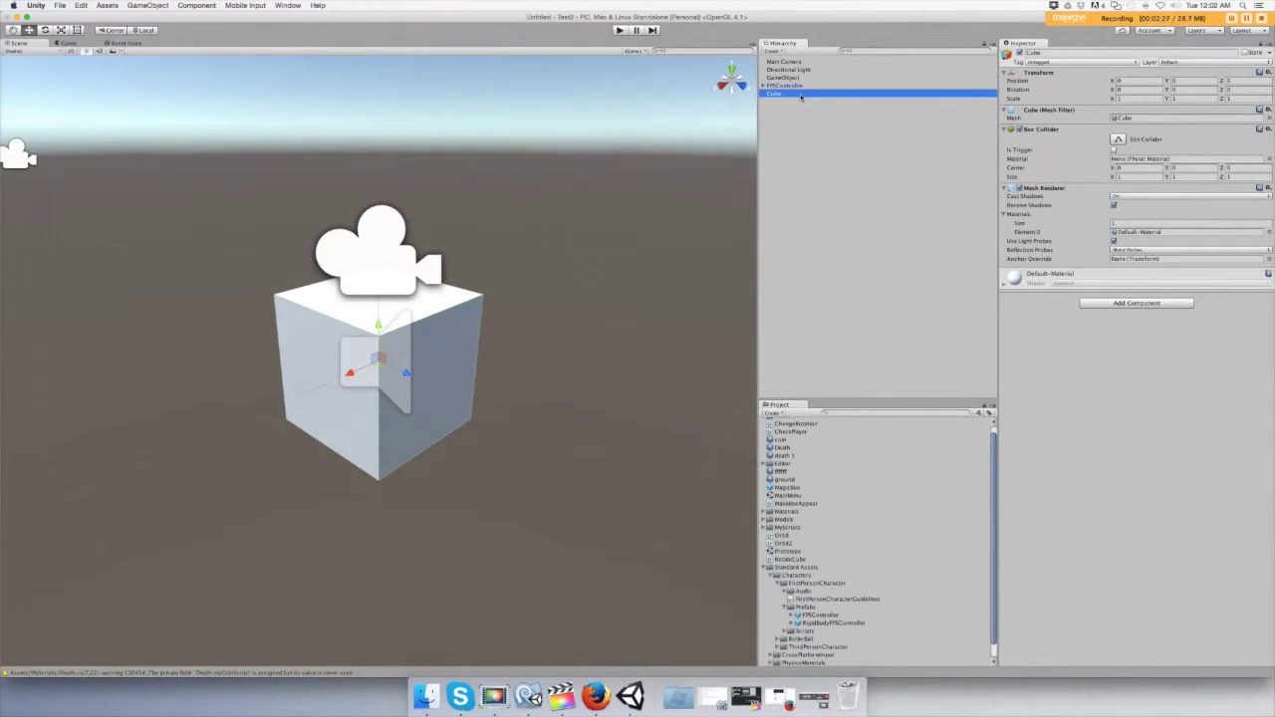
pyautogui.click(801, 95)
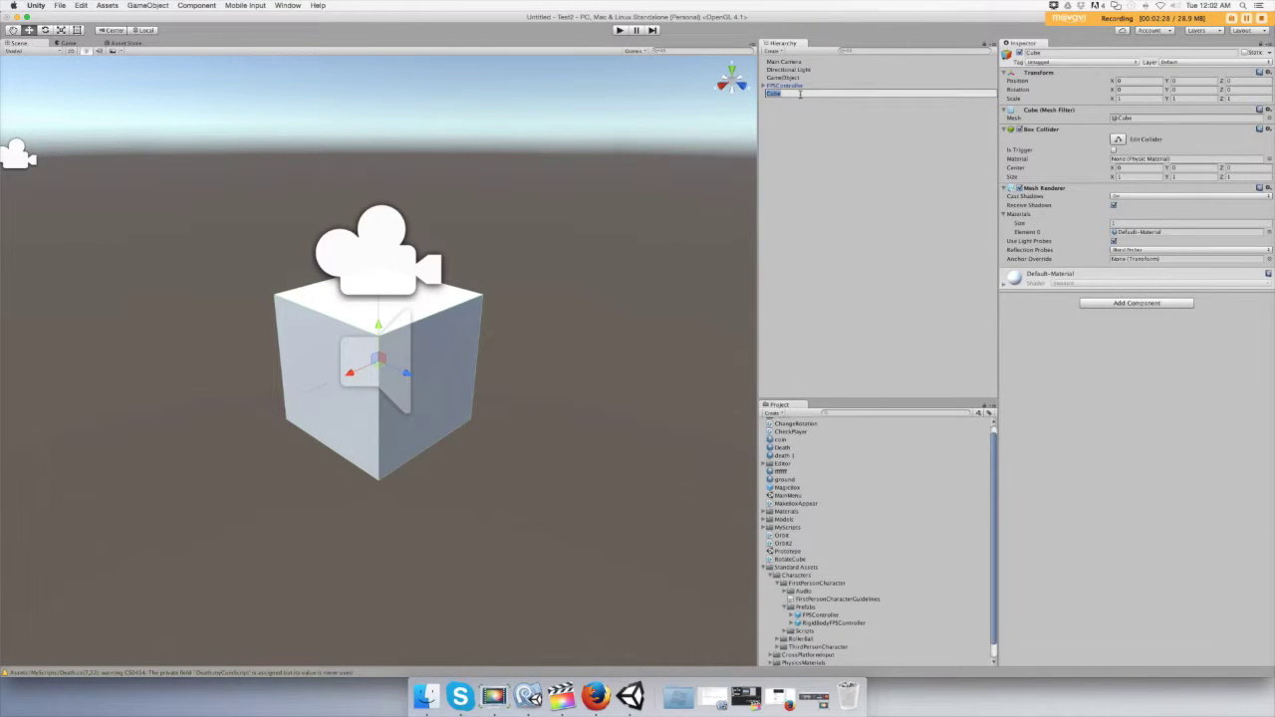
pyautogui.write('Gun')
pyautogui.press('Return')
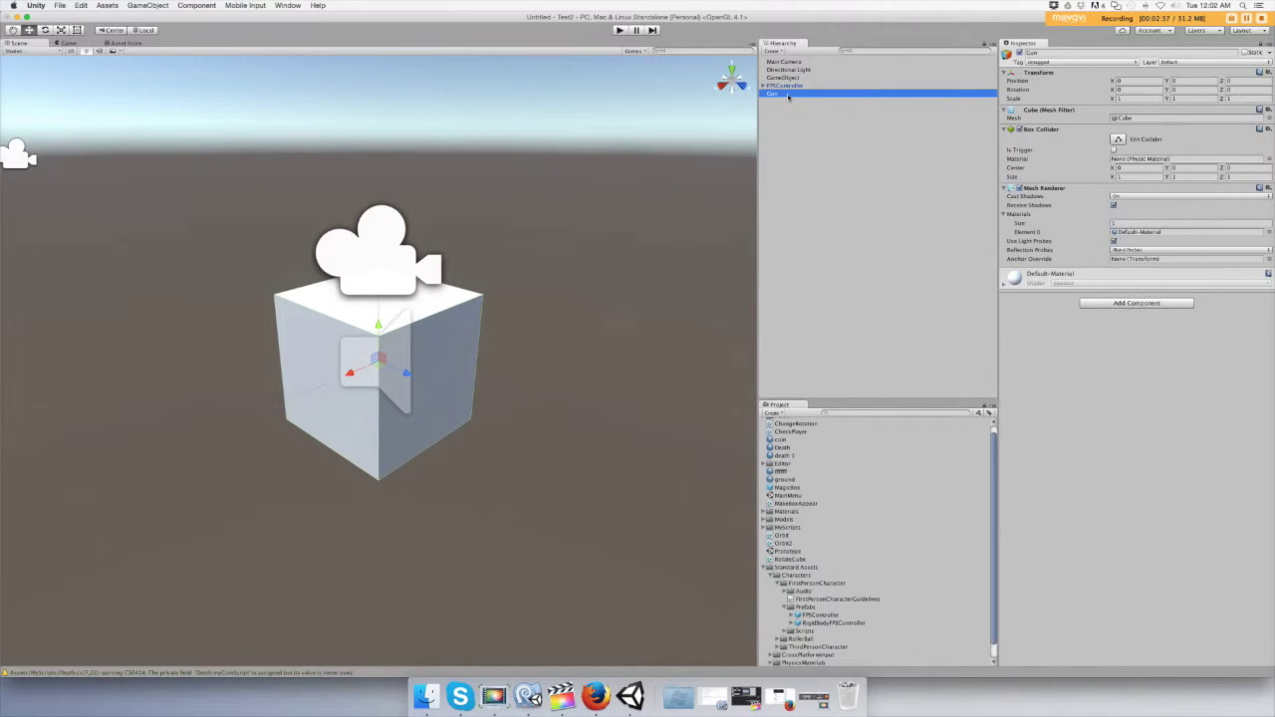
pyautogui.moveTo(788, 96)
pyautogui.mouseDown()
pyautogui.moveTo(784, 107)
pyautogui.moveTo(787, 88)
pyautogui.mouseUp()
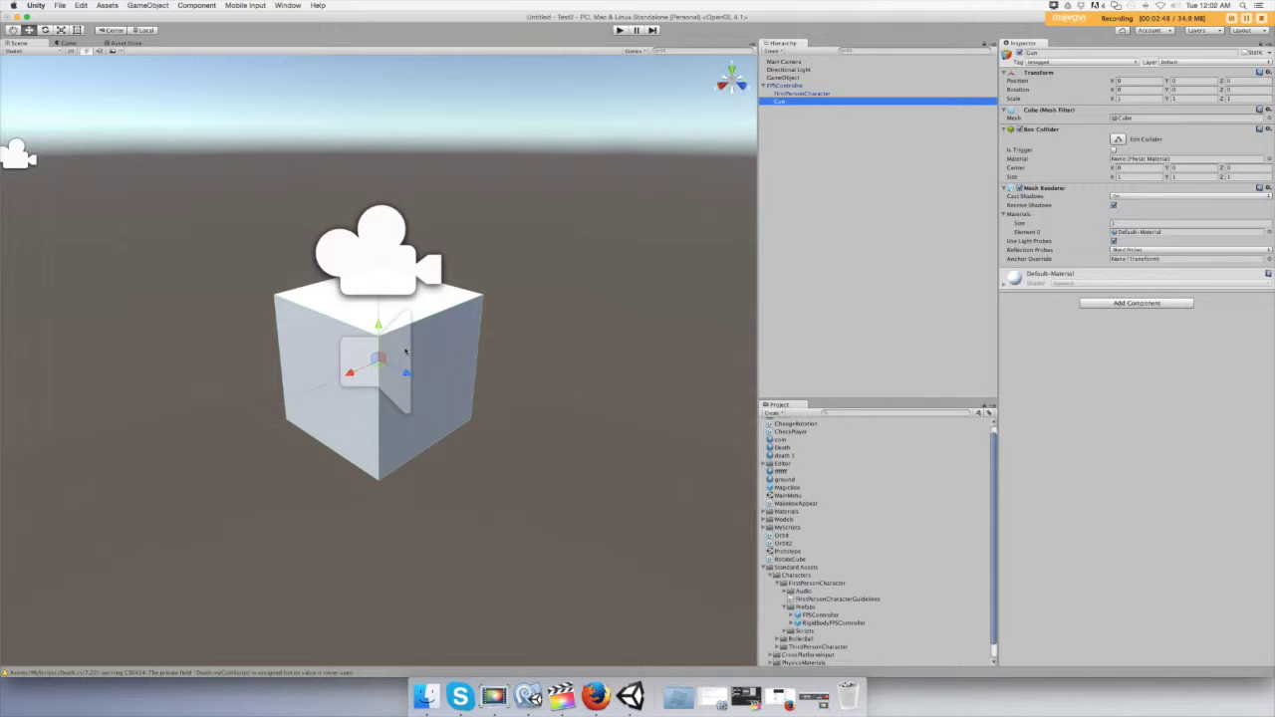
# - Scale the Gun cube down to about 0.11 in X, 0.1 in Y and 0.5 in Z
pyautogui.scroll(-5, 406, 351)
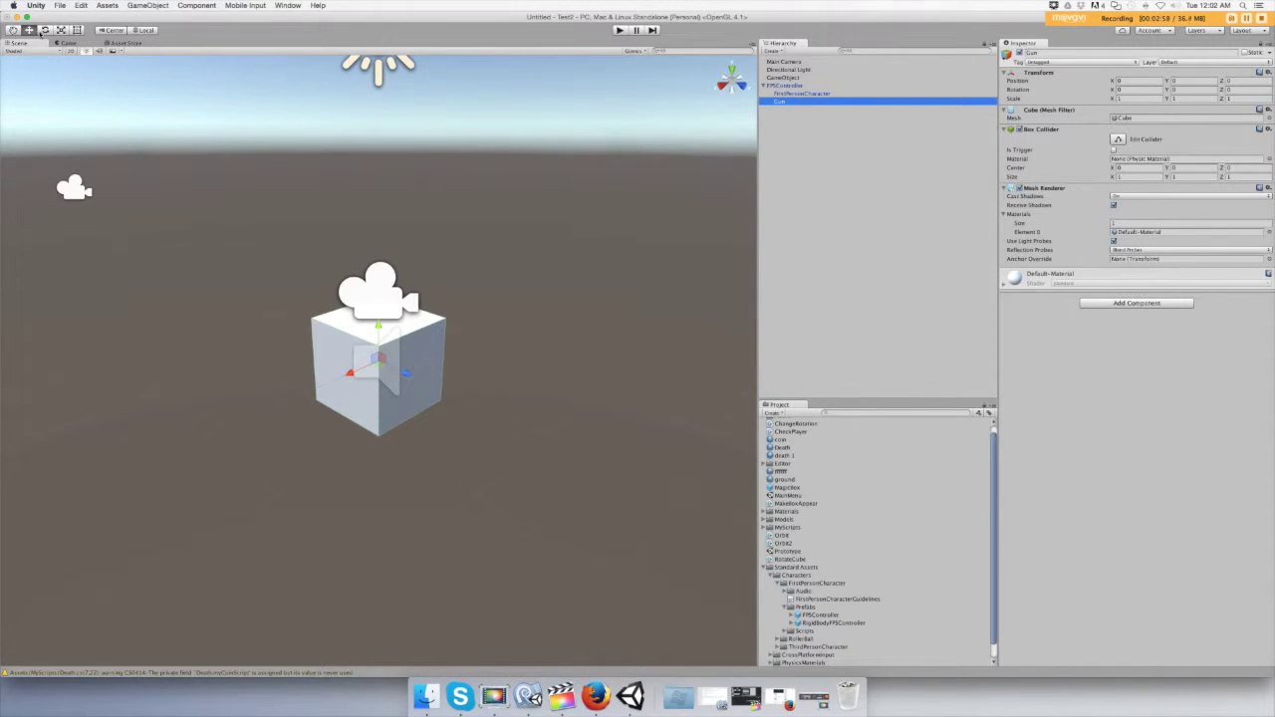
pyautogui.click(61, 31)
pyautogui.press('alt')
pyautogui.keyDown('alt'); pyautogui.moveTo(257, 330); pyautogui.dragTo(361, 270); pyautogui.keyUp('alt')
pyautogui.keyDown('alt'); pyautogui.moveTo(364, 234); pyautogui.dragTo(388, 258); pyautogui.keyUp('alt')
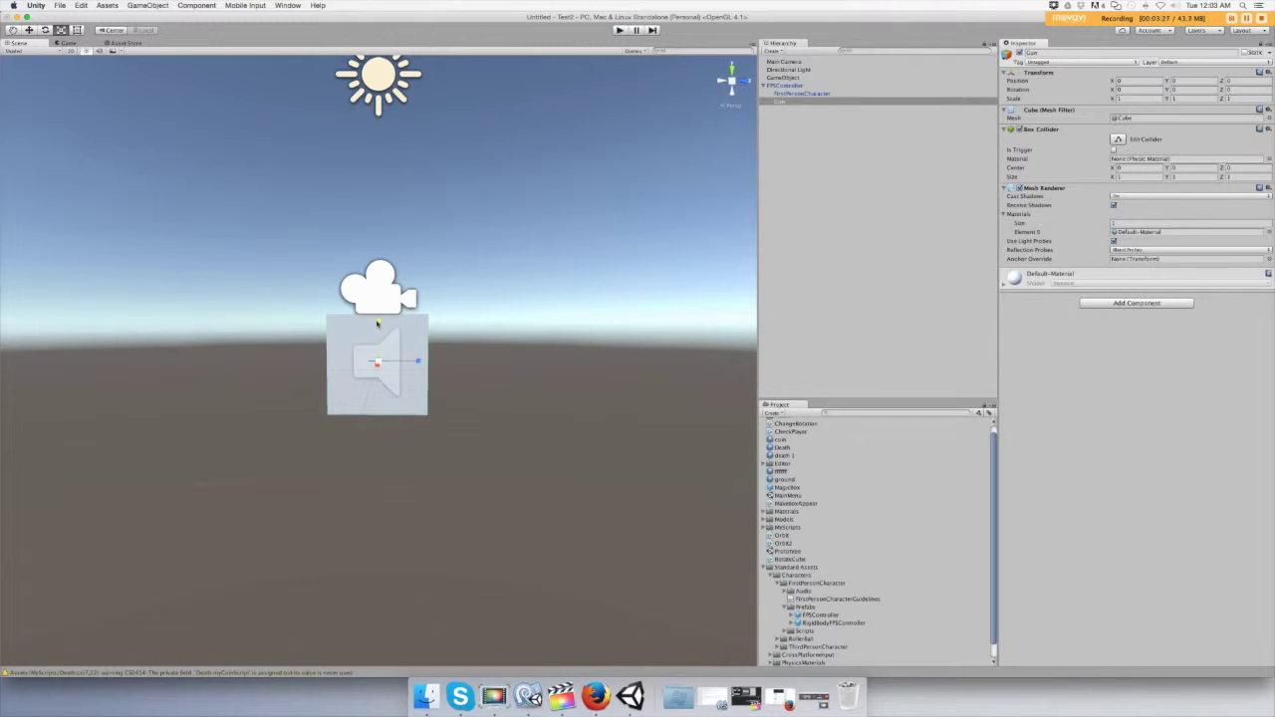
pyautogui.moveTo(376, 323); pyautogui.dragTo(383, 390)
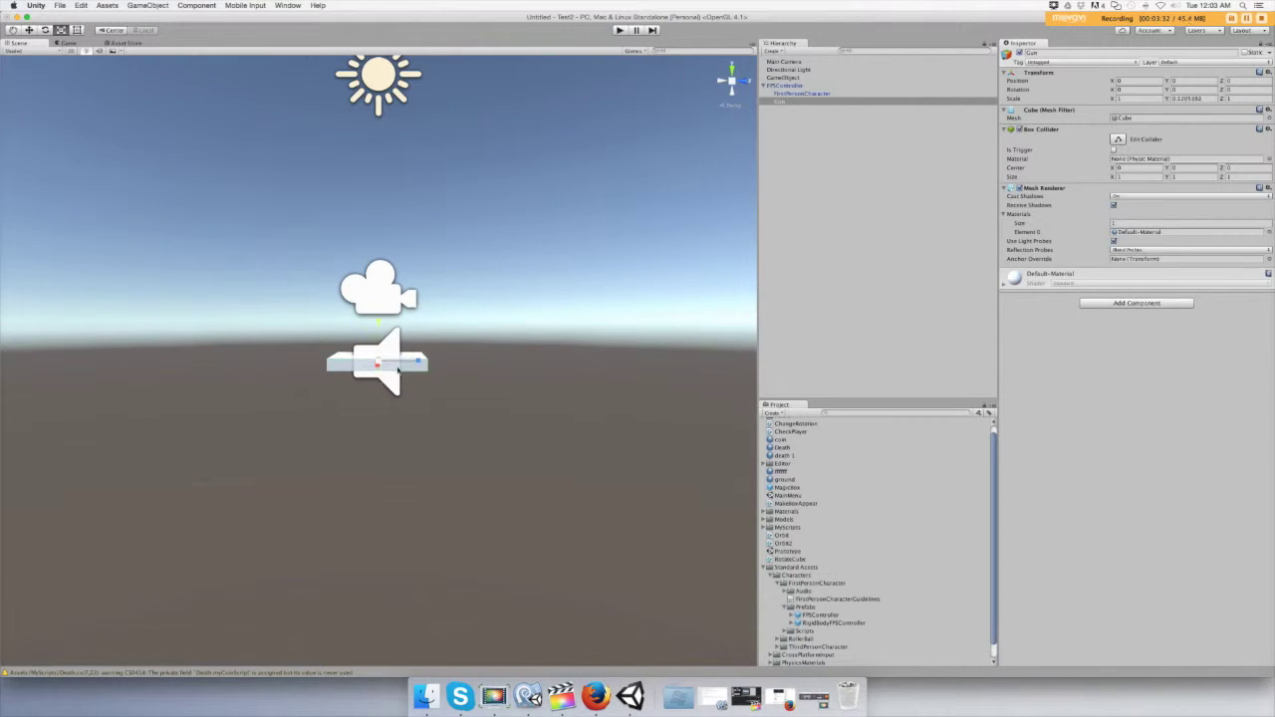
pyautogui.moveTo(419, 363); pyautogui.dragTo(382, 360)
pyautogui.press('alt')
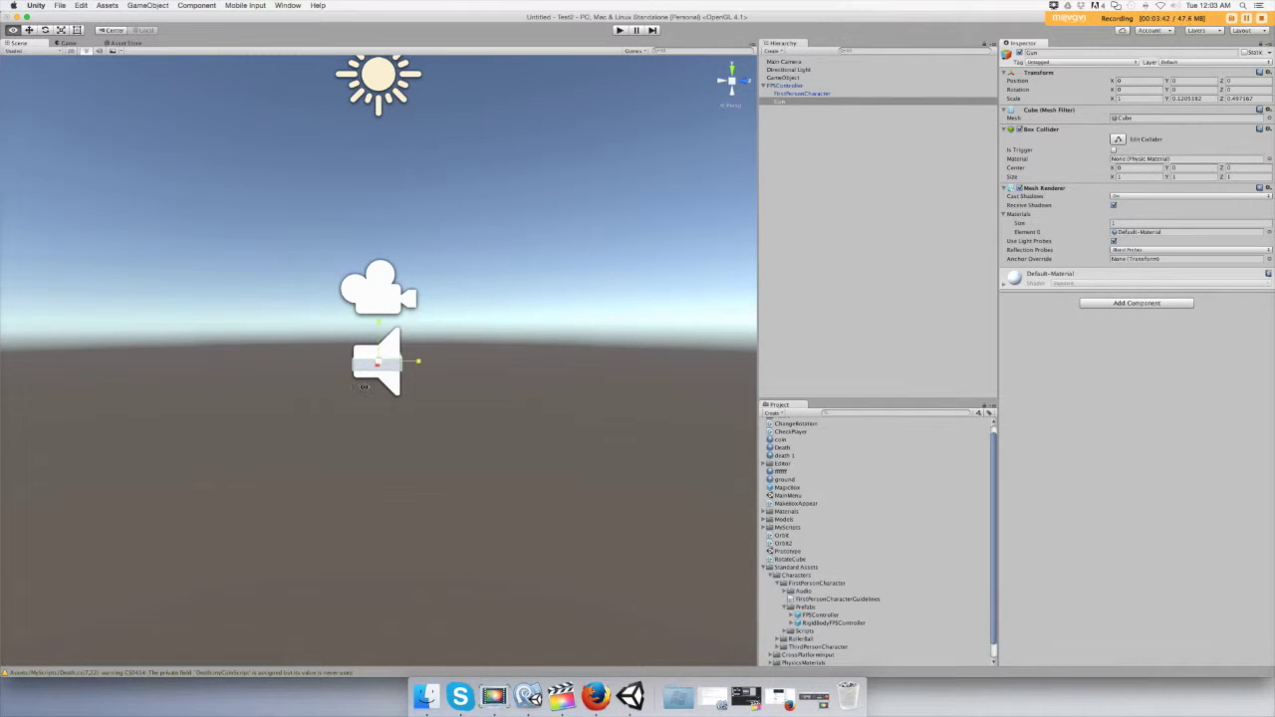
pyautogui.keyDown('alt'); pyautogui.moveTo(400, 401); pyautogui.dragTo(105, 443); pyautogui.keyUp('alt')
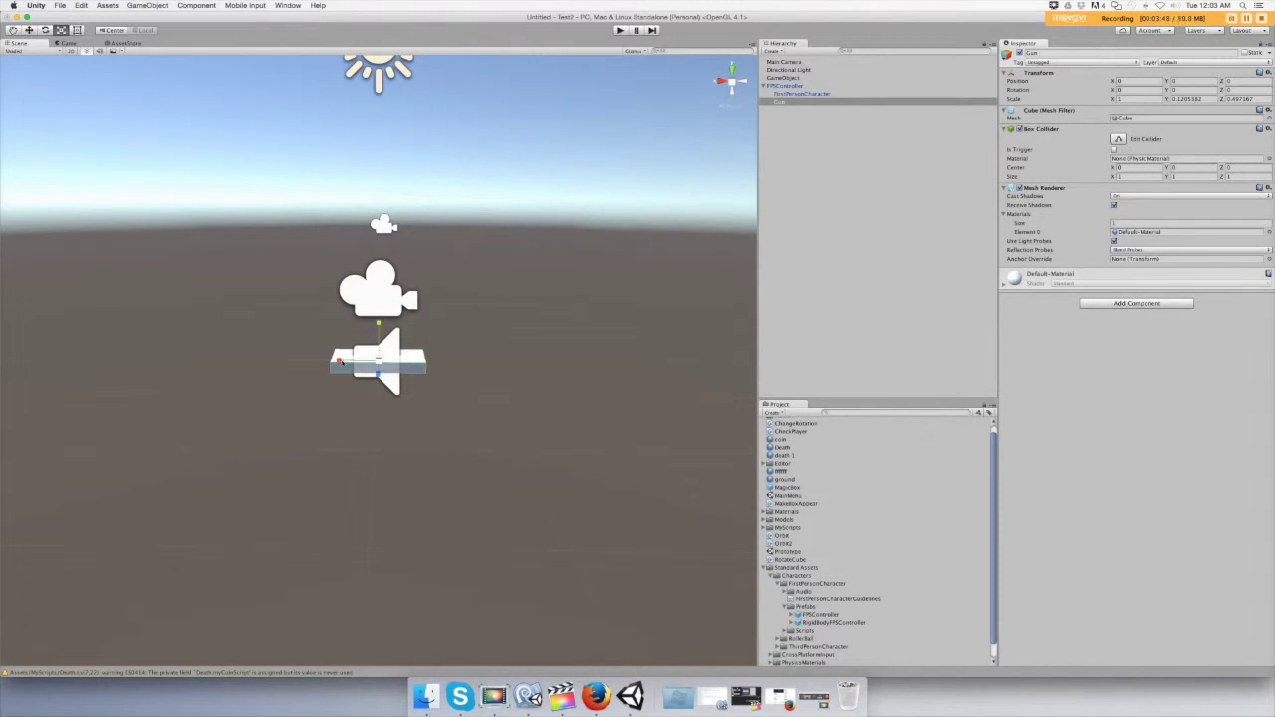
pyautogui.moveTo(339, 363); pyautogui.dragTo(540, 329)
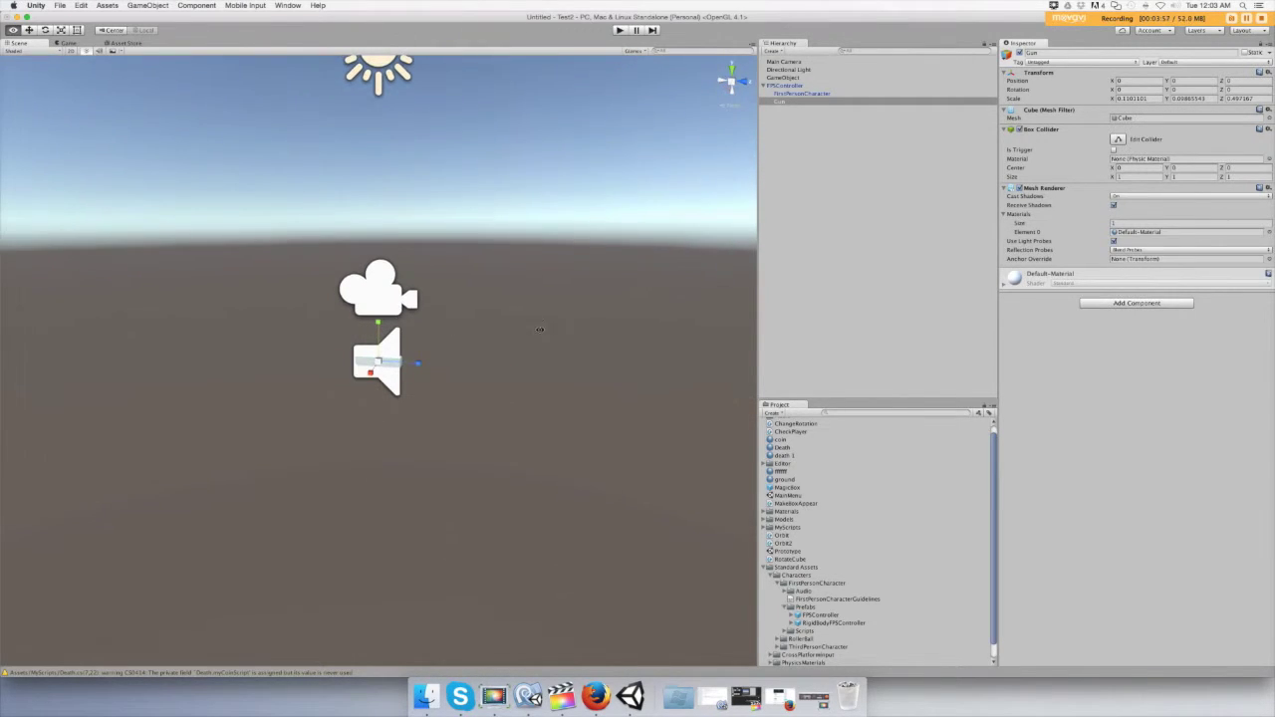
# - Move the Gun forward along the Z axis to about 0.56, in front of the controller
pyautogui.click(29, 30)
pyautogui.moveTo(424, 367); pyautogui.dragTo(475, 370)
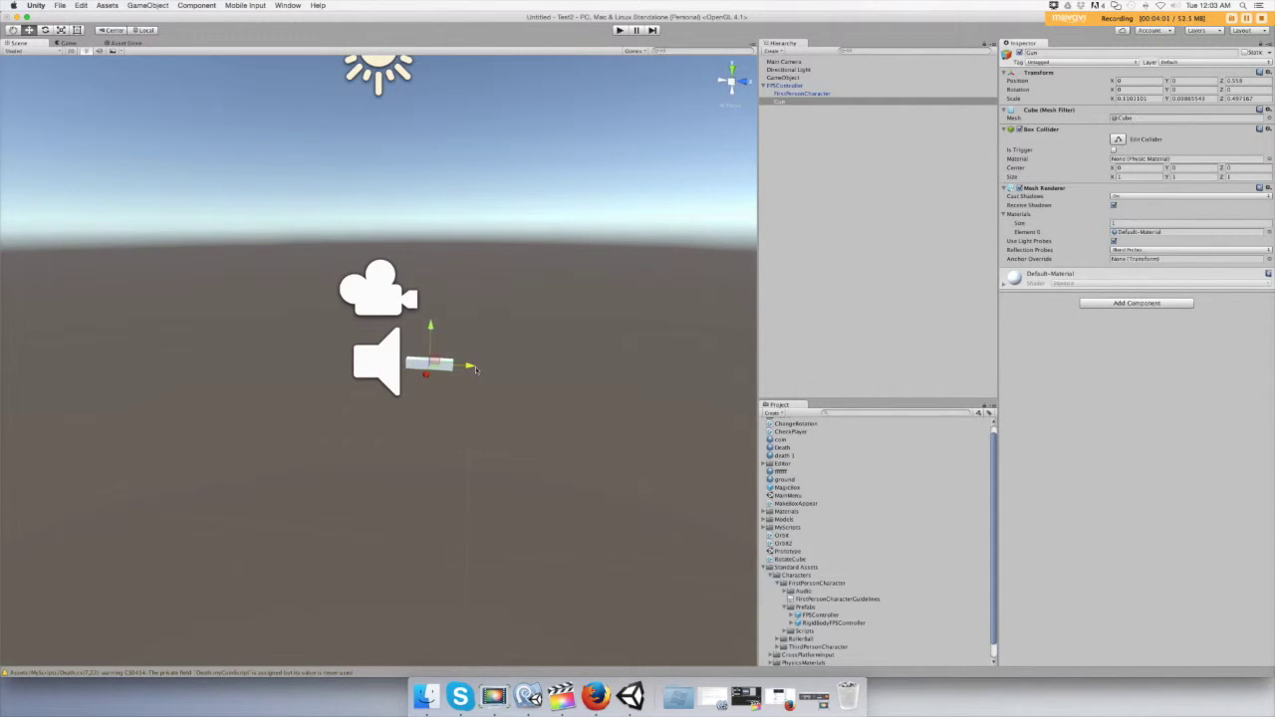
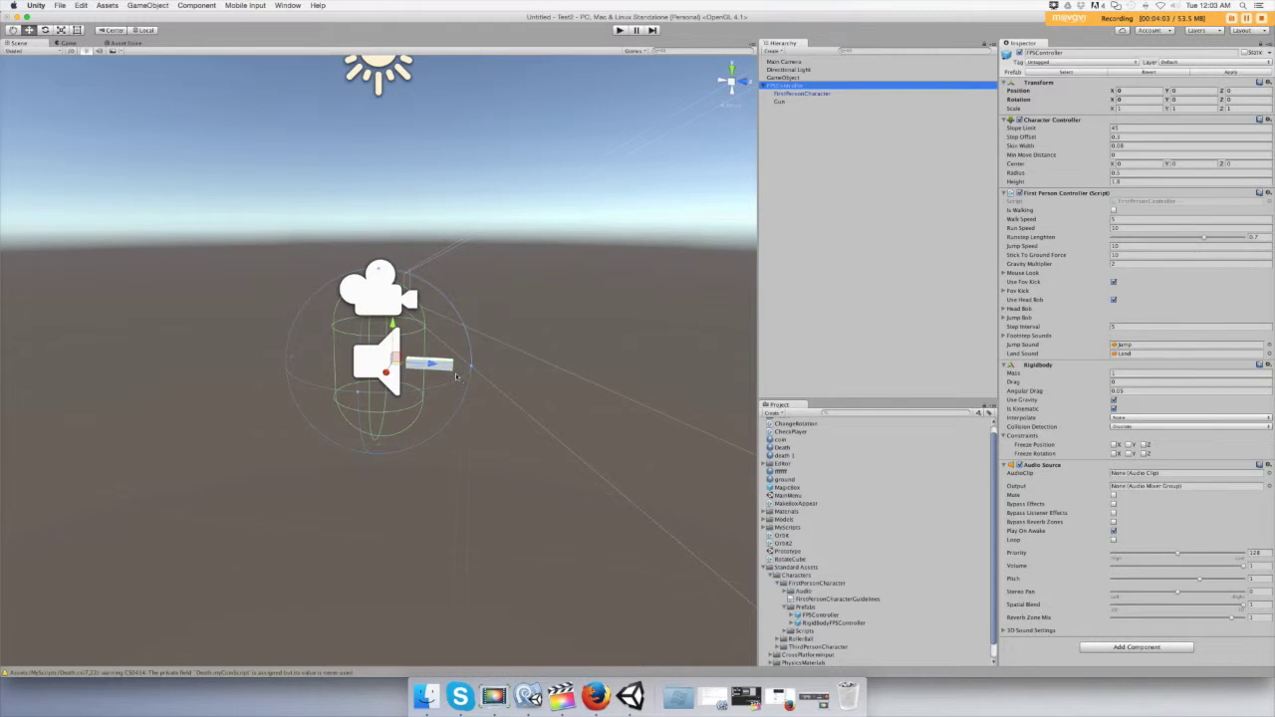
pyautogui.moveTo(438, 421)
pyautogui.keyDown('alt'); pyautogui.mouseDown()
pyautogui.moveTo(475, 391)
pyautogui.moveTo(451, 427)
pyautogui.mouseUp(); pyautogui.keyUp('alt')
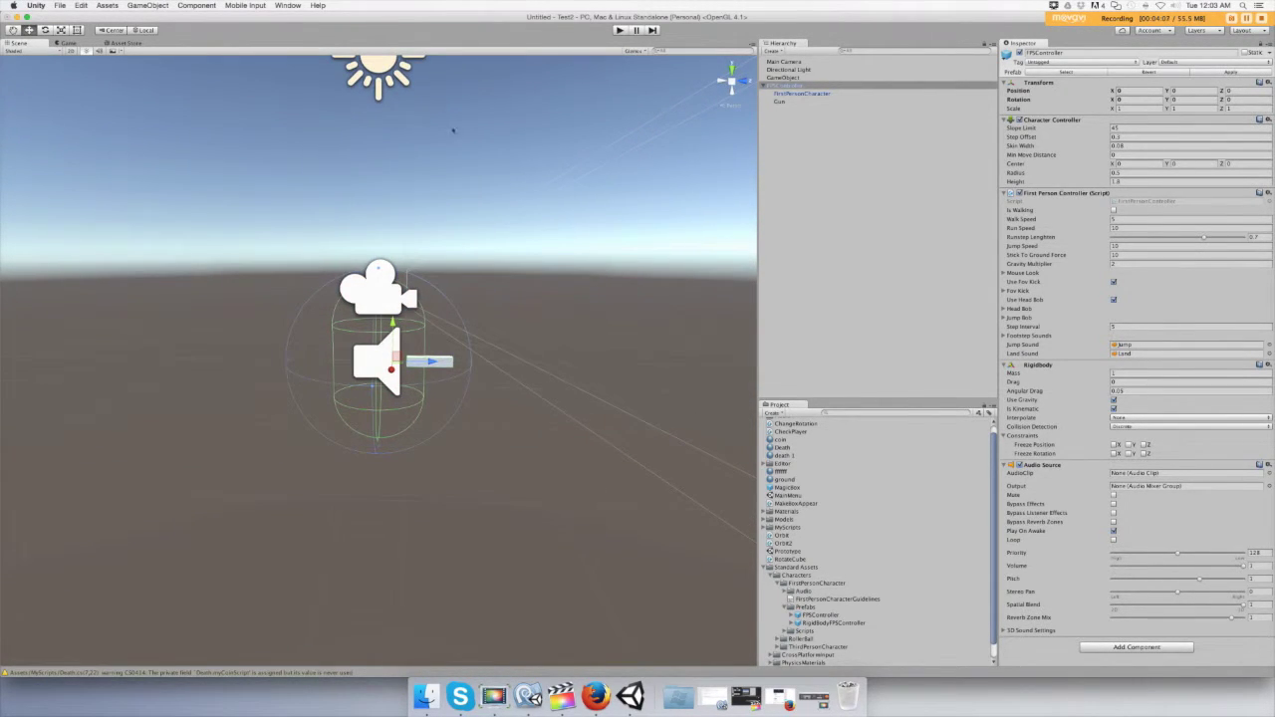
# - Enlarge the Gun cube to a scale of about 0.24 in X, 0.28 in Y and 0.61 in Z
pyautogui.click(779, 103)
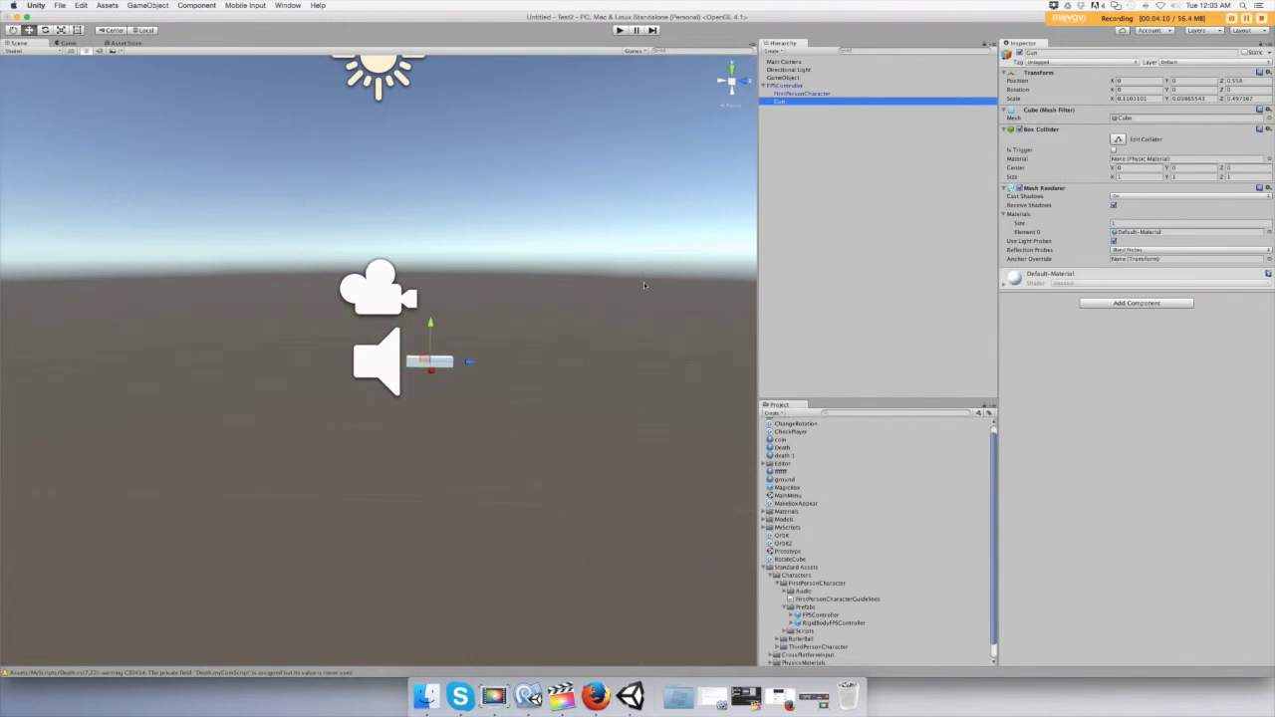
pyautogui.click(60, 31)
pyautogui.moveTo(434, 331); pyautogui.dragTo(423, 241)
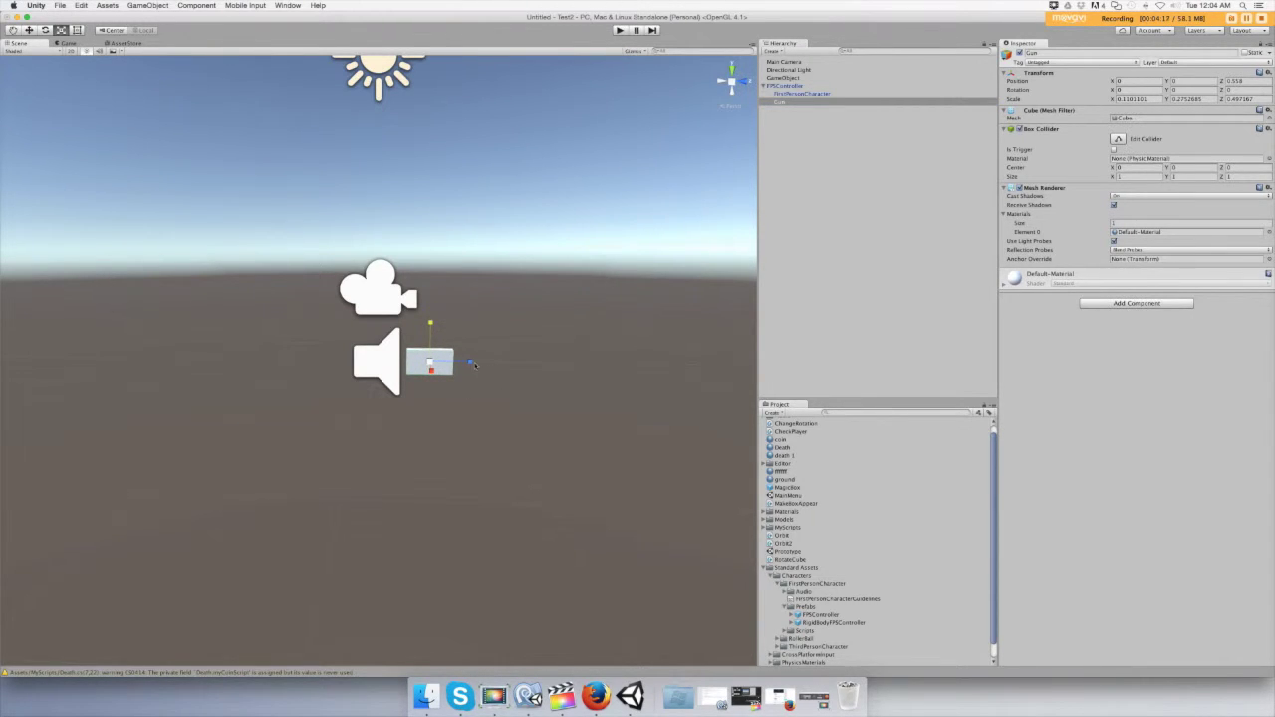
pyautogui.moveTo(475, 366); pyautogui.dragTo(262, 356)
pyautogui.press('alt')
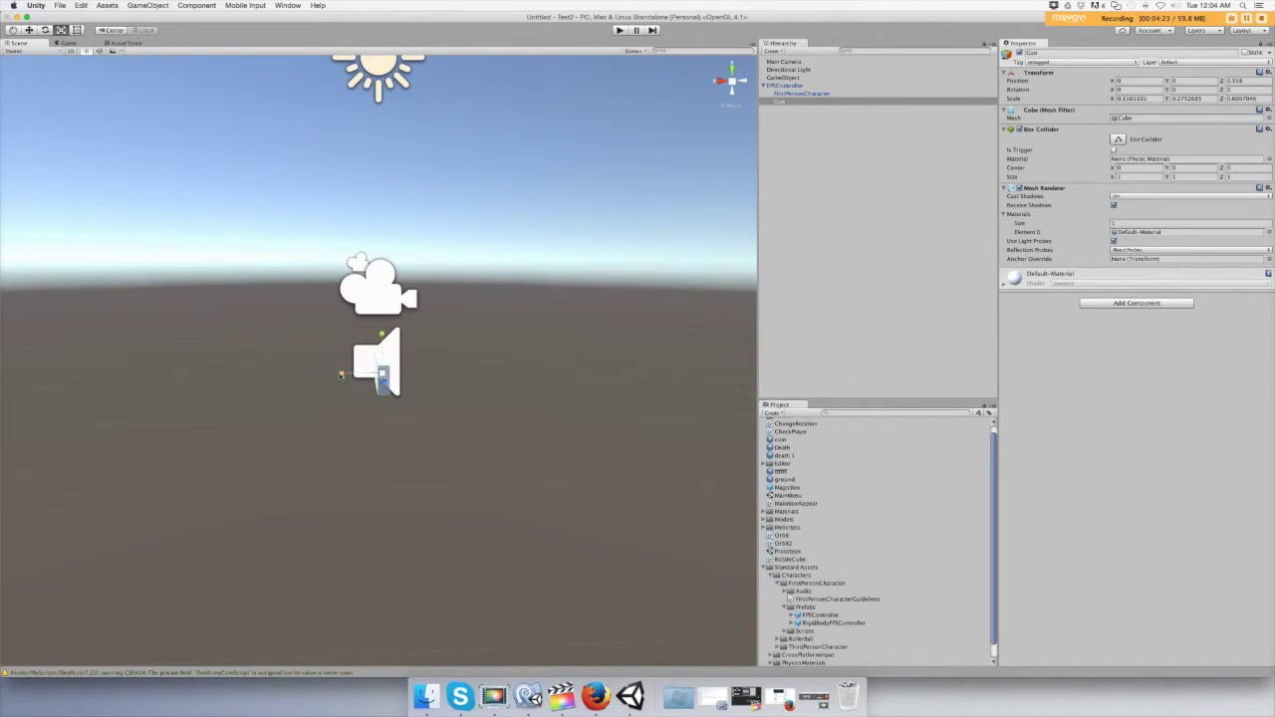
pyautogui.moveTo(341, 375); pyautogui.dragTo(299, 360)
pyautogui.keyDown('alt'); pyautogui.moveTo(376, 342); pyautogui.dragTo(772, 181); pyautogui.keyUp('alt')
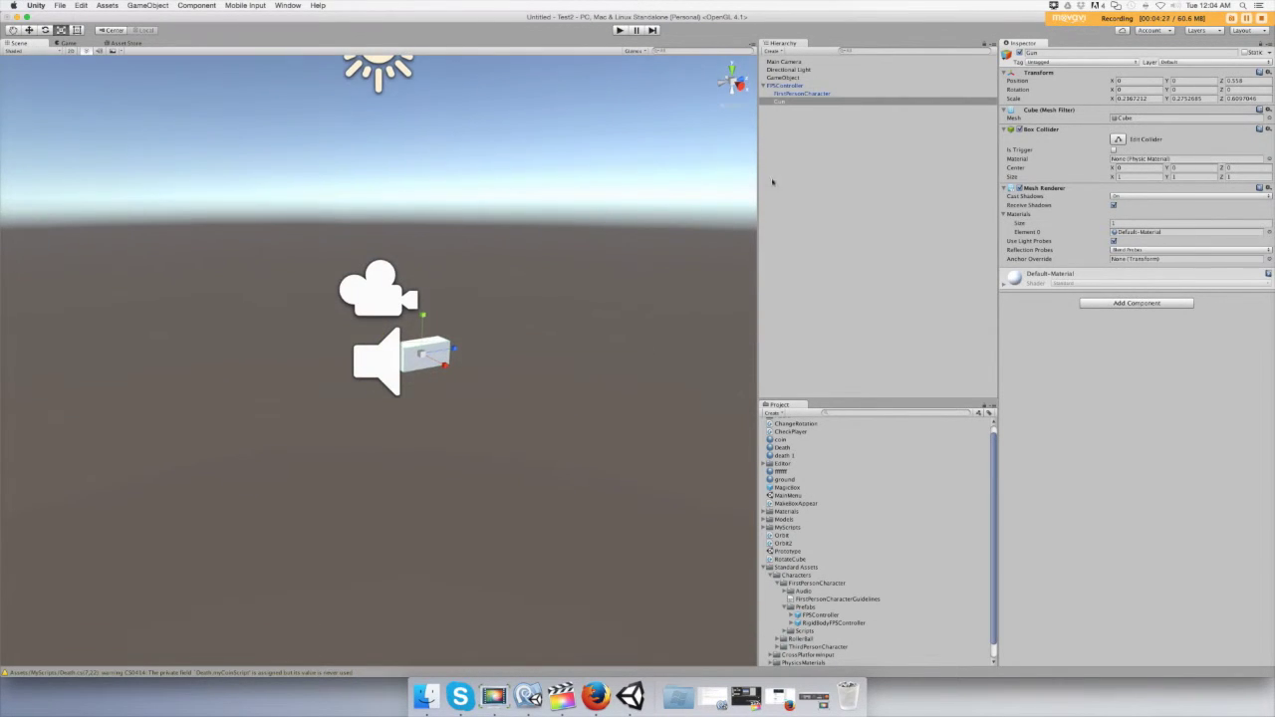
# - Check the controller objects and the game view, and set the Main Camera's Y position to 0
pyautogui.click(818, 93)
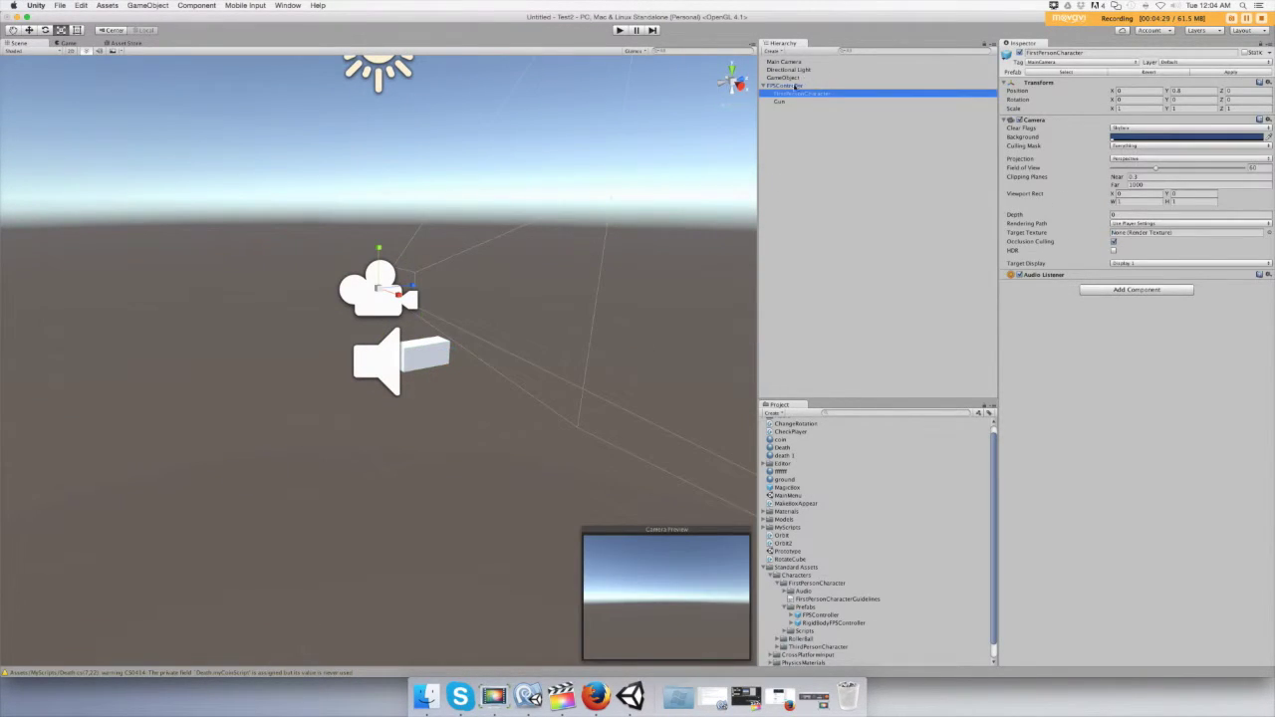
pyautogui.click(795, 87)
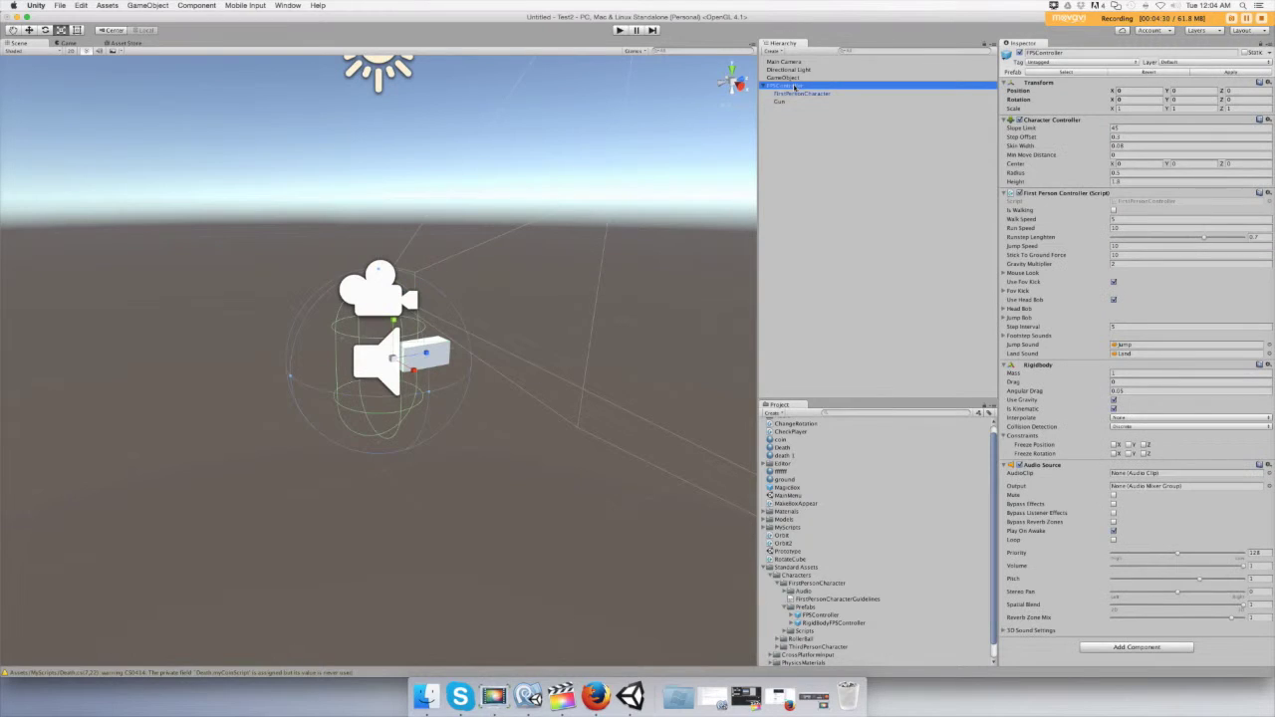
pyautogui.click(68, 44)
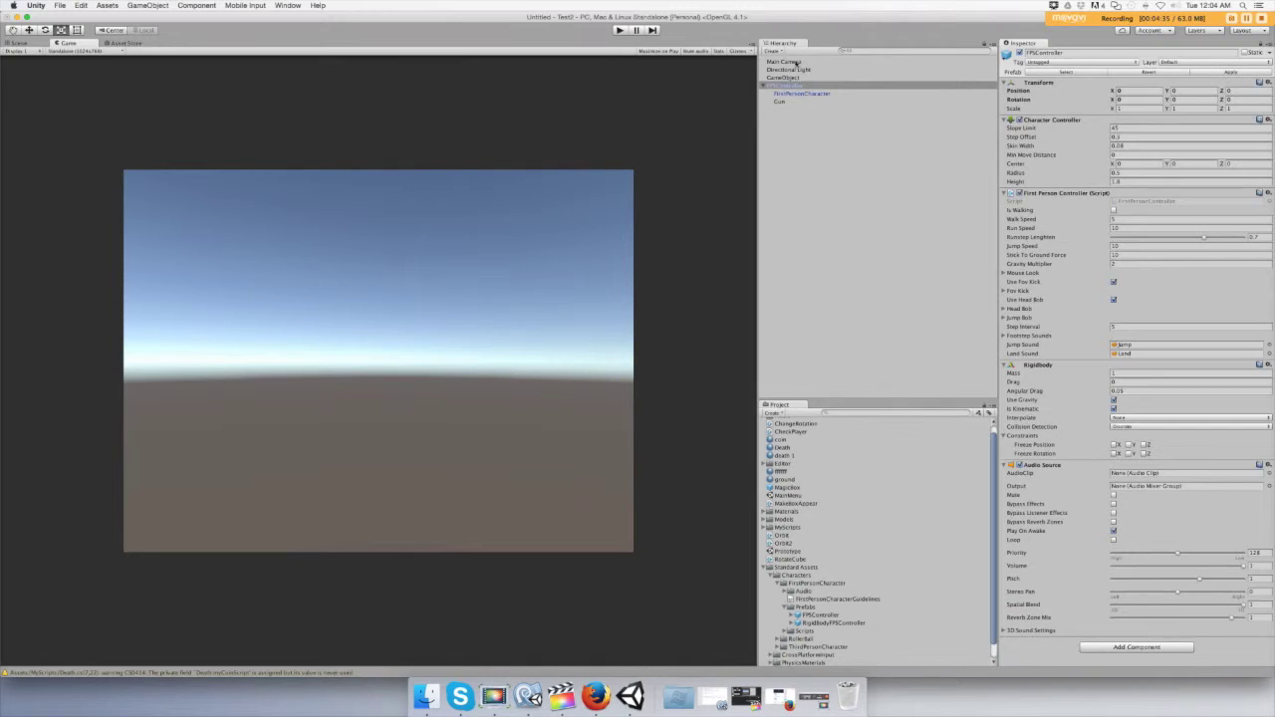
pyautogui.click(785, 61)
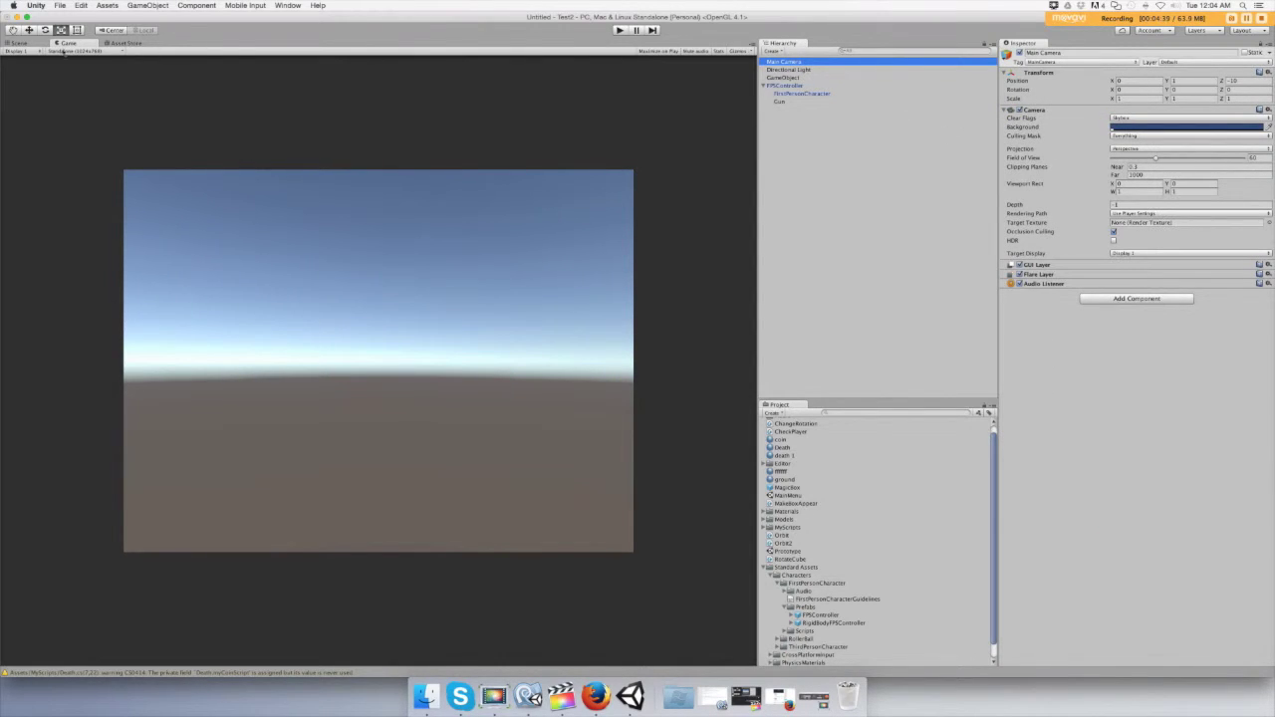
pyautogui.click(1193, 80)
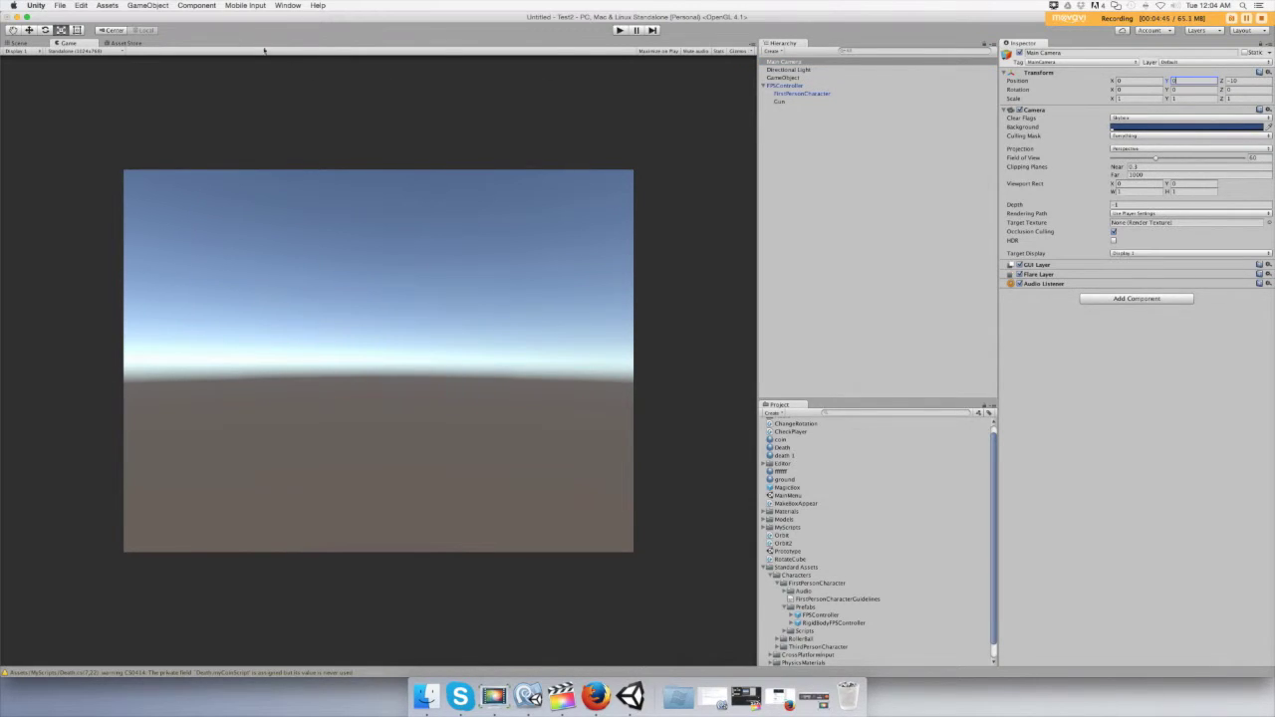
# - Move the Main Camera close behind the FPSController, raise it to about Y 0.54 and shift it sideways in negative X
pyautogui.click(27, 45)
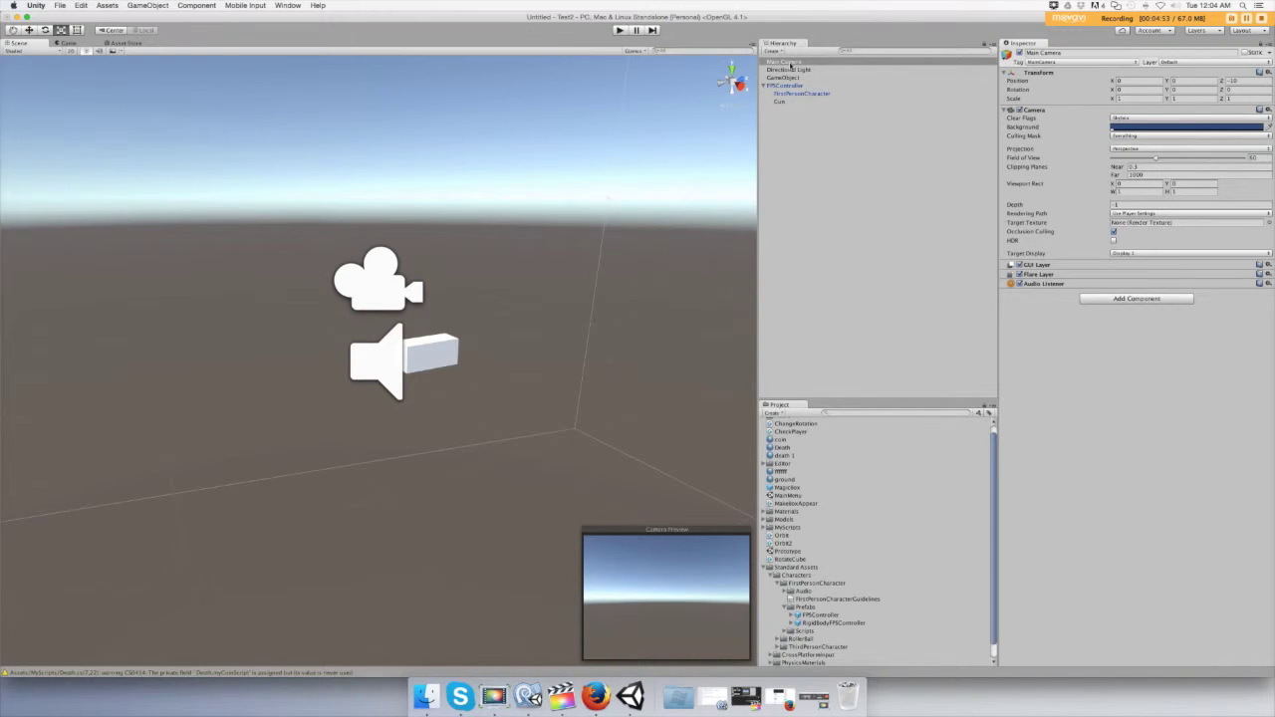
pyautogui.click(792, 63)
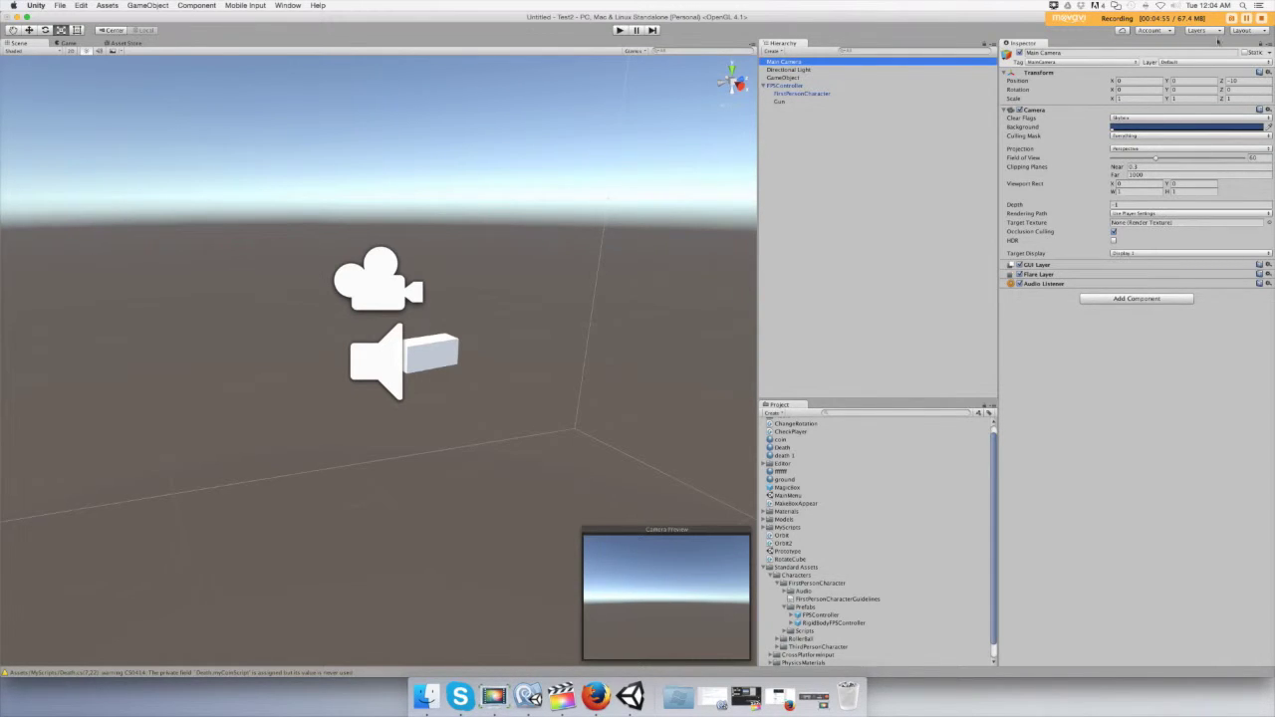
pyautogui.click(1028, 53)
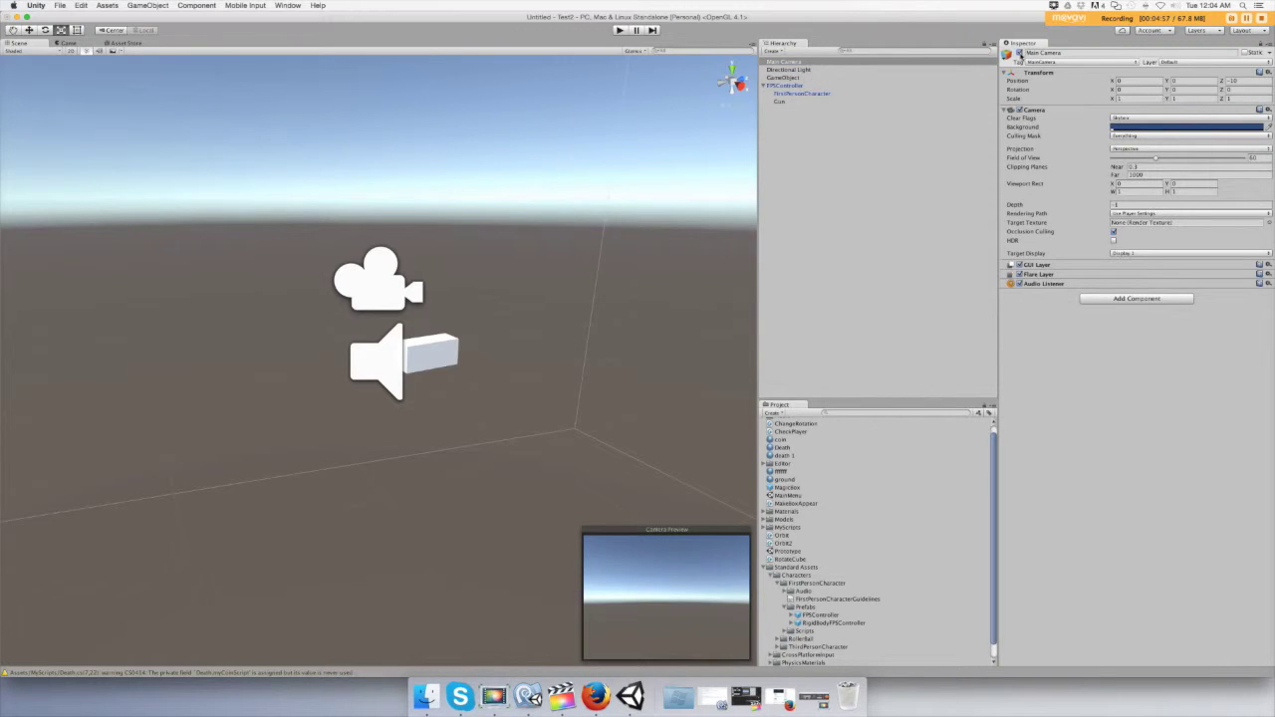
pyautogui.click(29, 30)
pyautogui.scroll(-5, 319, 172)
pyautogui.scroll(5, 322, 166)
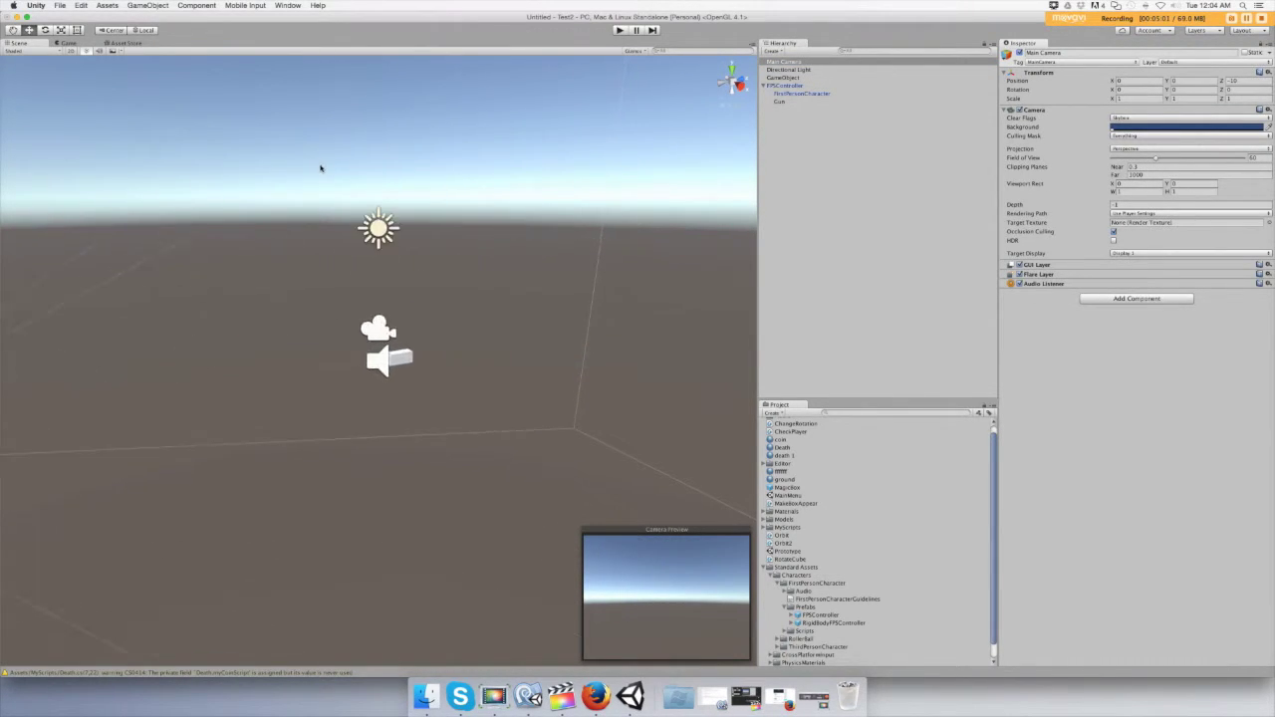
pyautogui.scroll(-4, 326, 169)
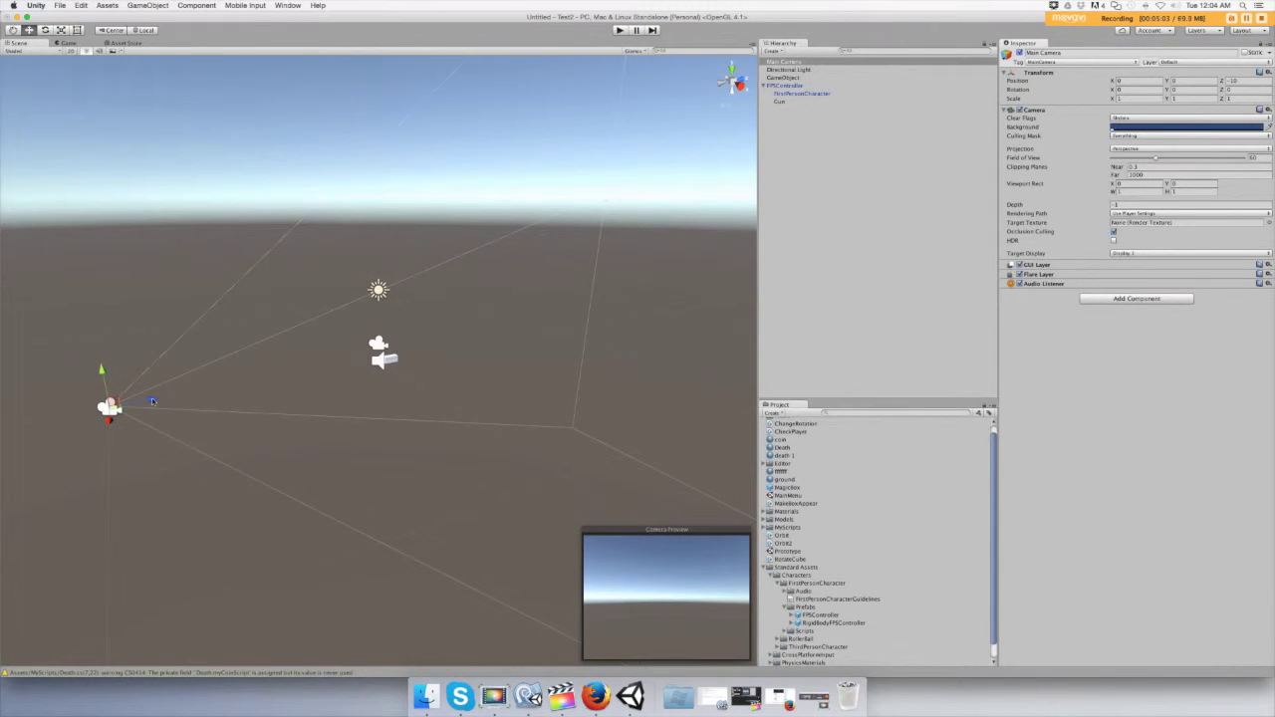
pyautogui.moveTo(156, 399); pyautogui.dragTo(474, 337)
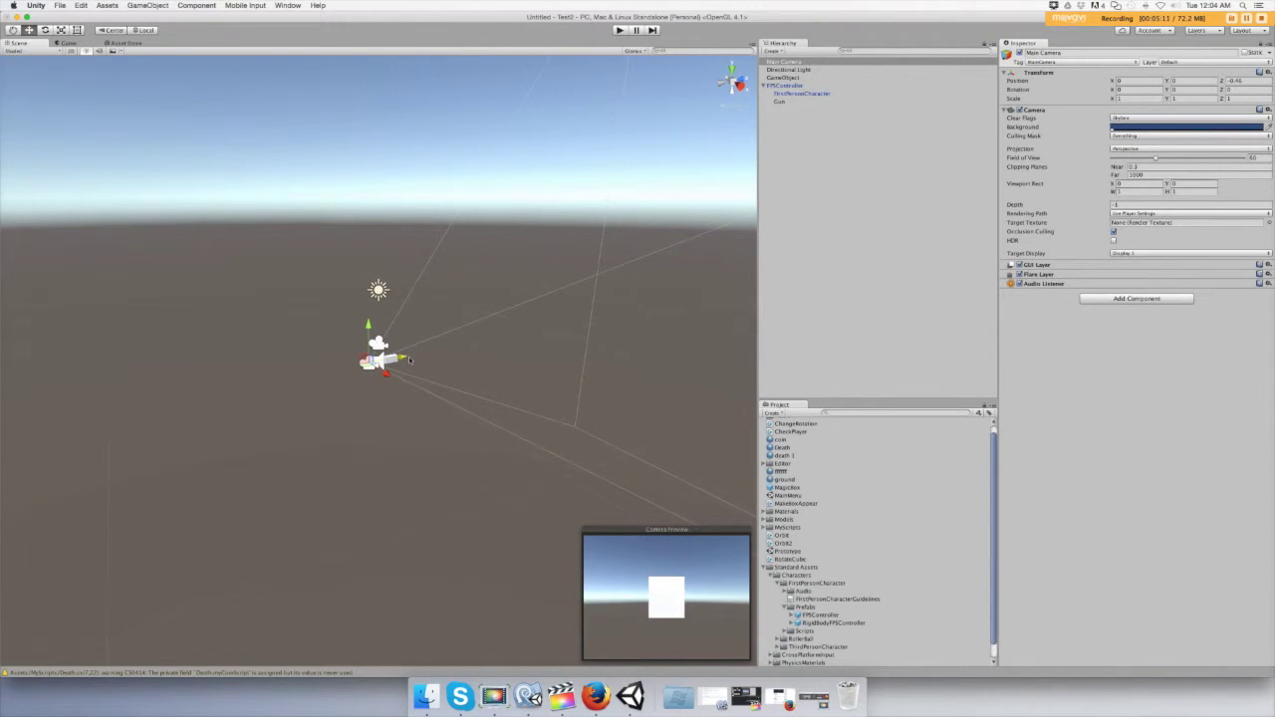
pyautogui.moveTo(368, 326); pyautogui.dragTo(364, 311)
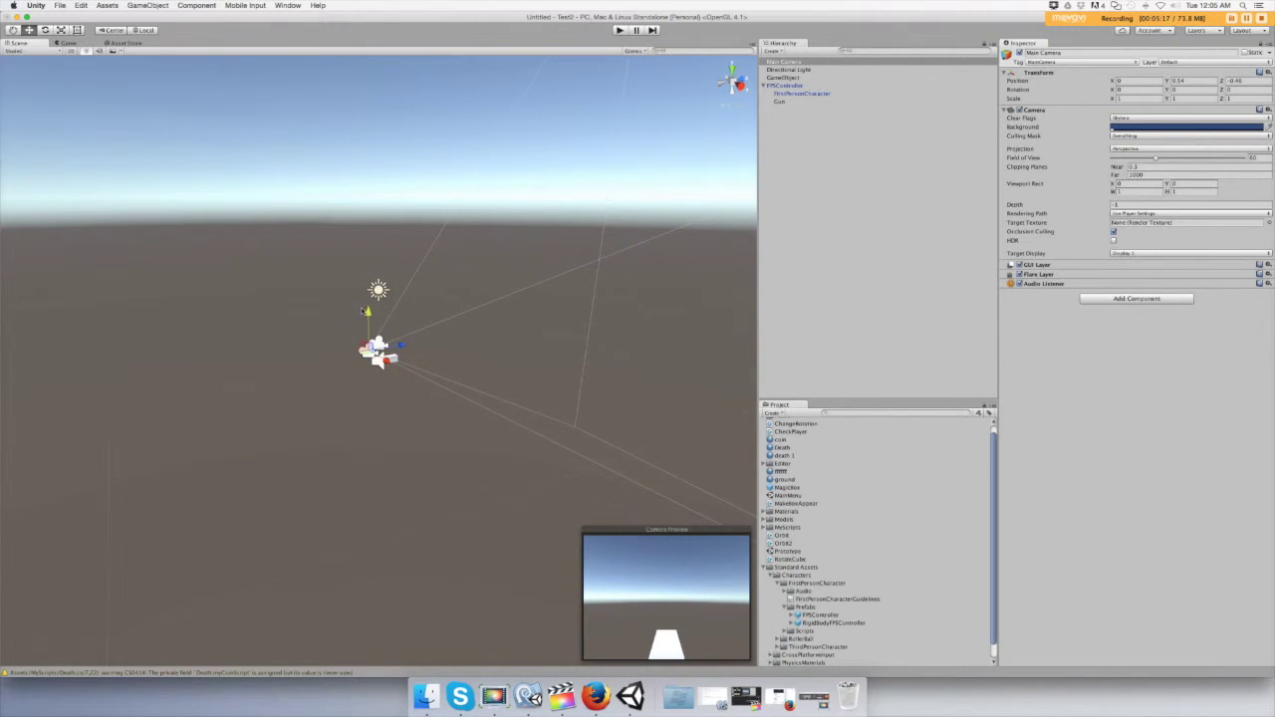
pyautogui.moveTo(387, 363); pyautogui.dragTo(379, 360)
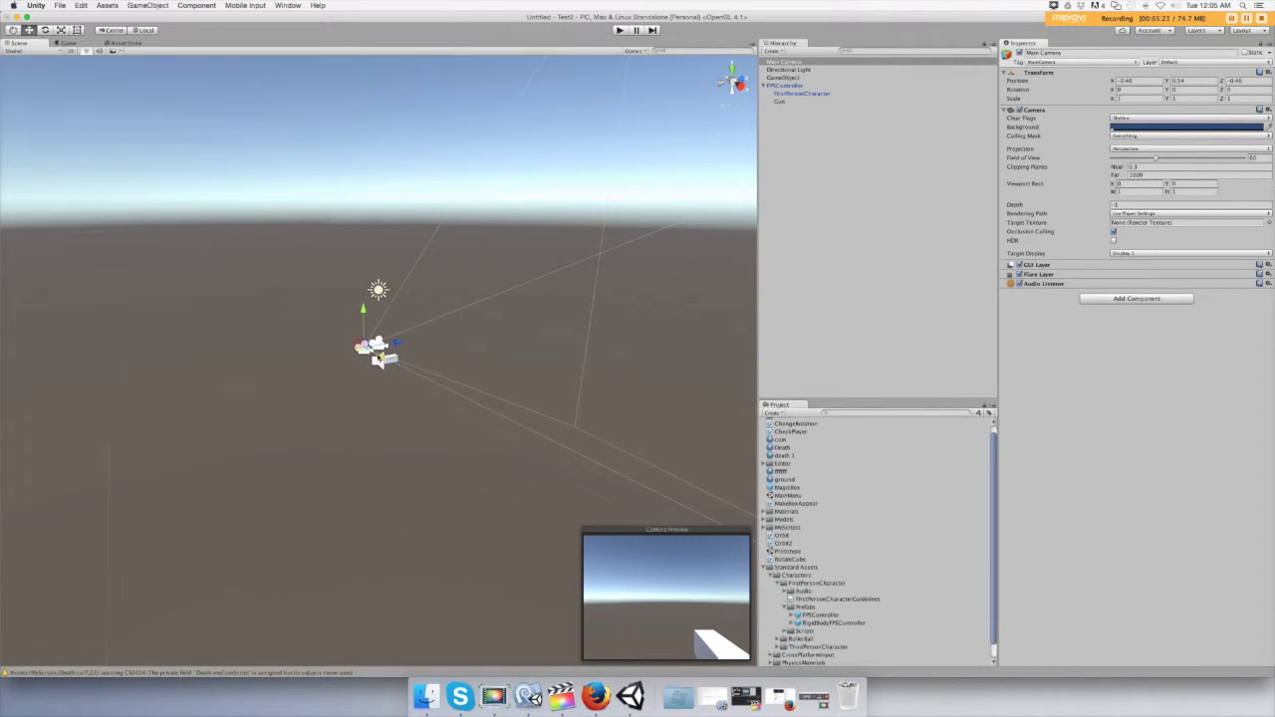
# - Test the first-person controller in play mode, then stop the game
pyautogui.click(619, 30)
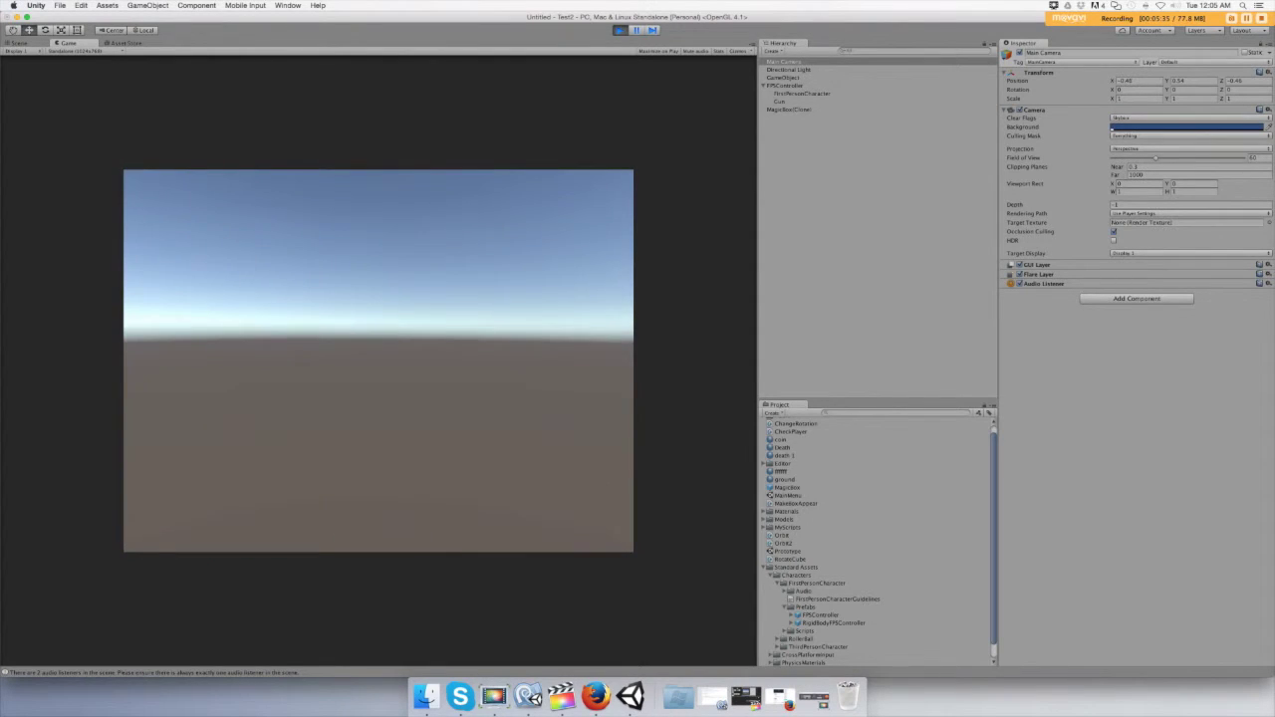
pyautogui.press('Escape')
pyautogui.click(620, 30)
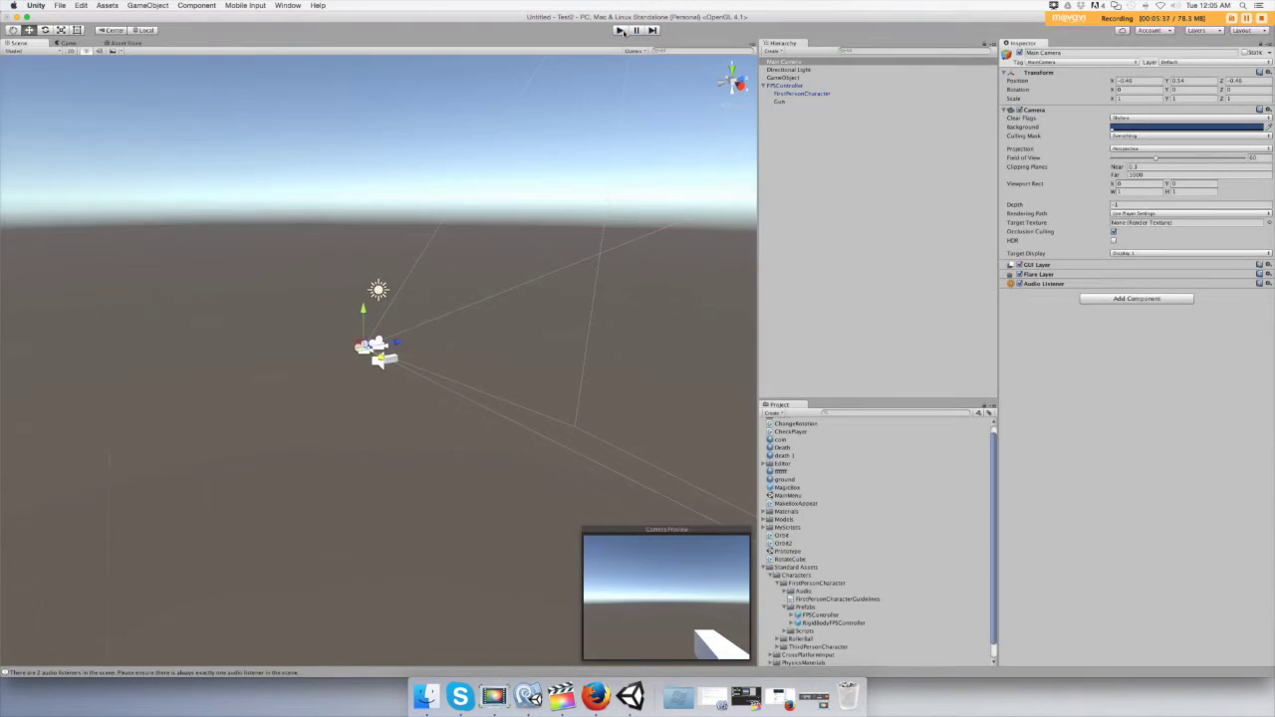
# - Inspect the FirstPersonCharacter and FPSController settings, expanding Mouse Look and Head Bob in the First Person Controller script
pyautogui.click(822, 93)
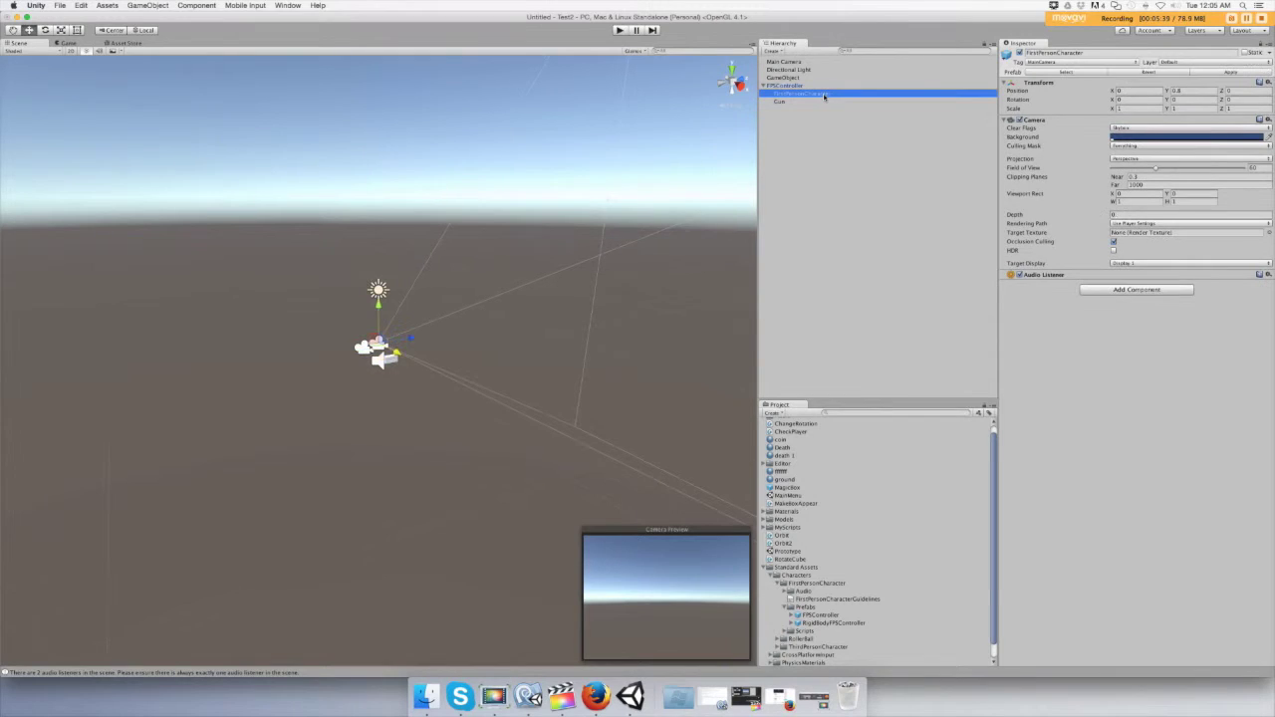
pyautogui.click(779, 87)
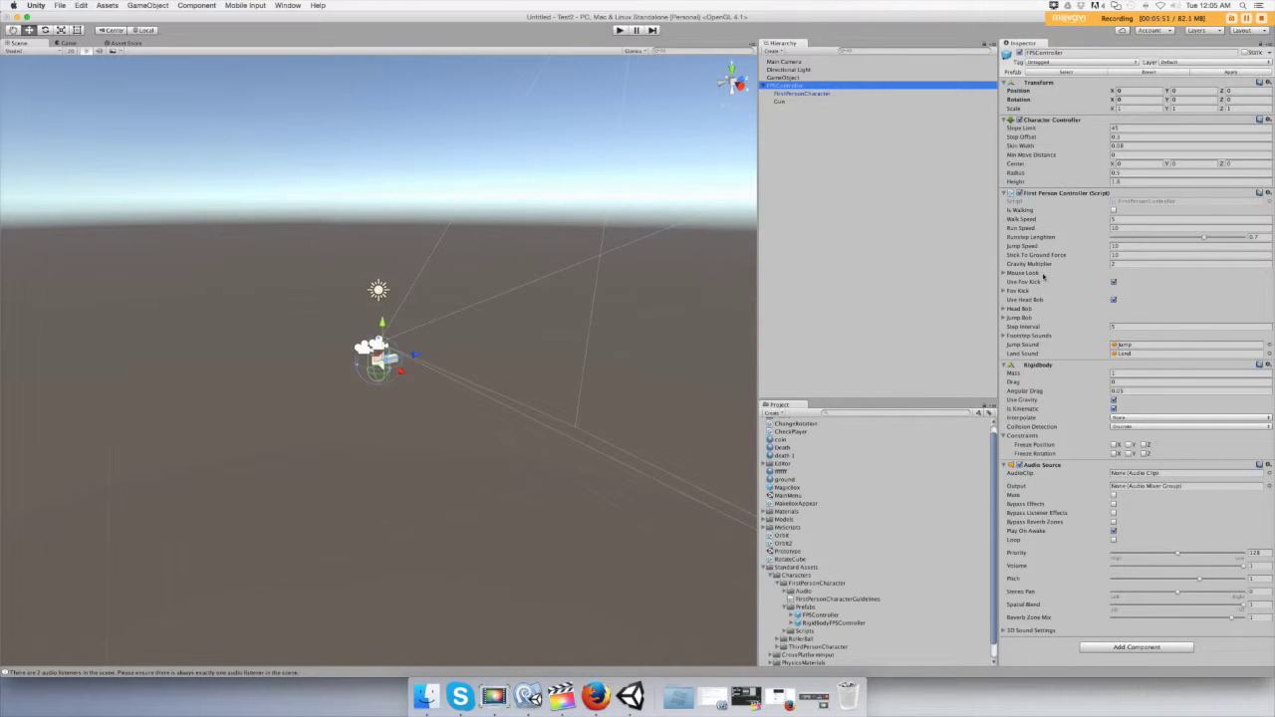
pyautogui.click(1014, 274)
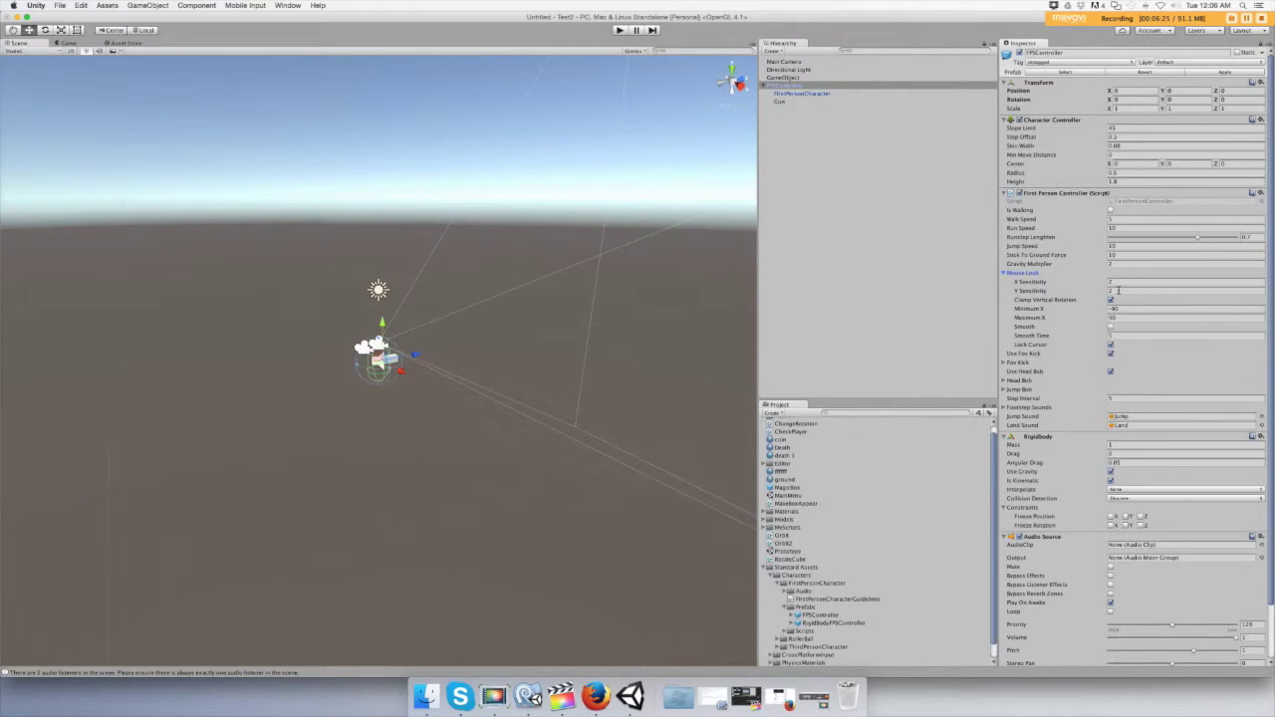
pyautogui.click(1004, 381)
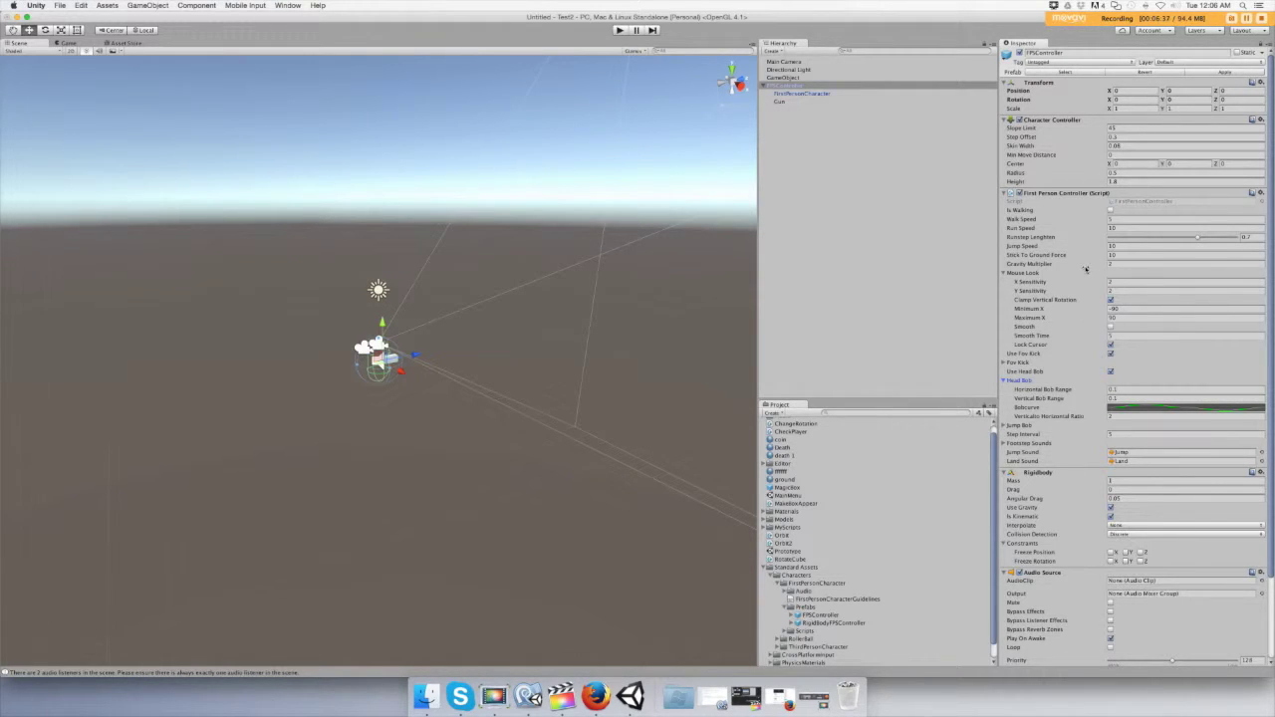
pyautogui.scroll(-5, 1084, 281)
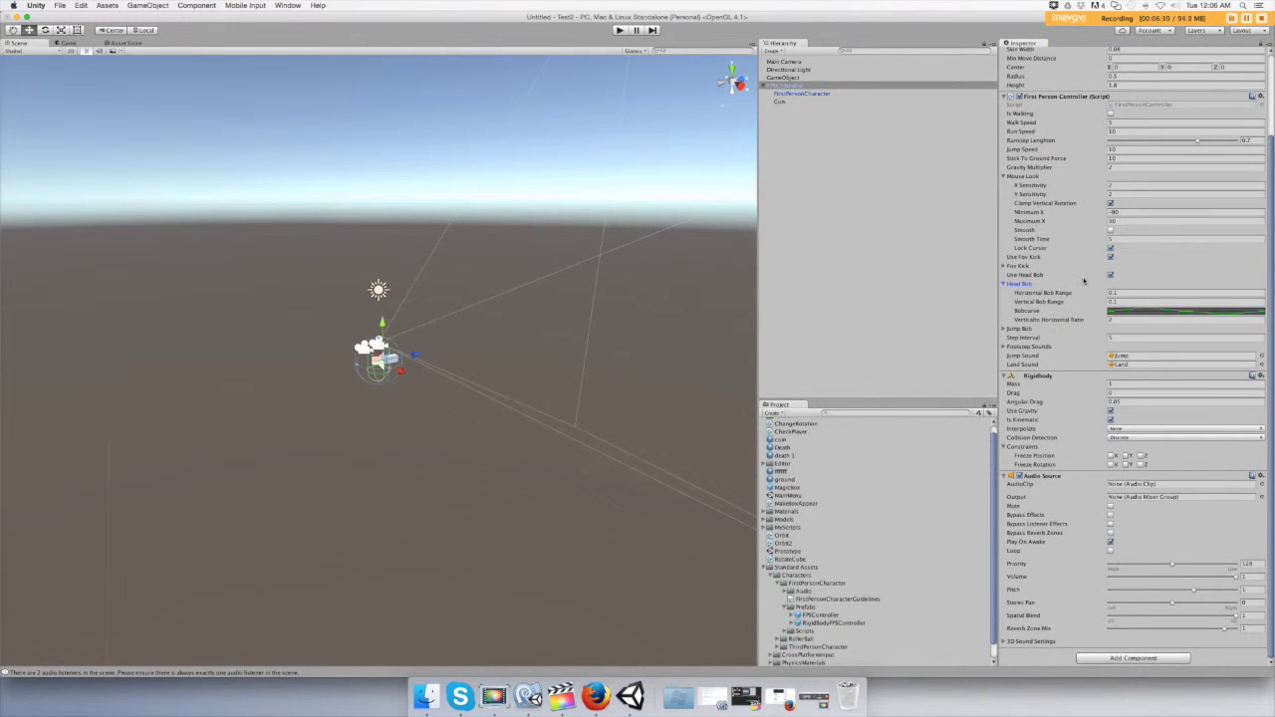
pyautogui.scroll(1, 1101, 387)
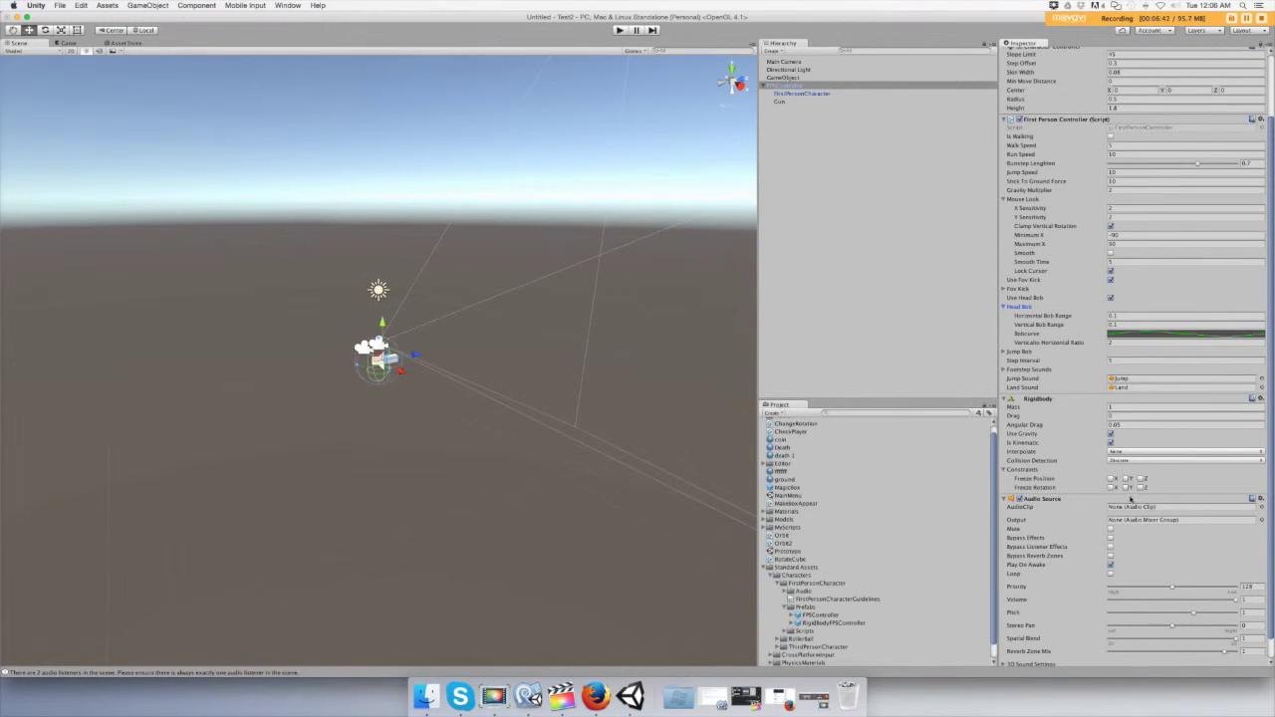
# - Try freezing the Y rotation on the FPSController's Rigidbody and test it in play mode
pyautogui.click(1125, 488)
pyautogui.click(619, 29)
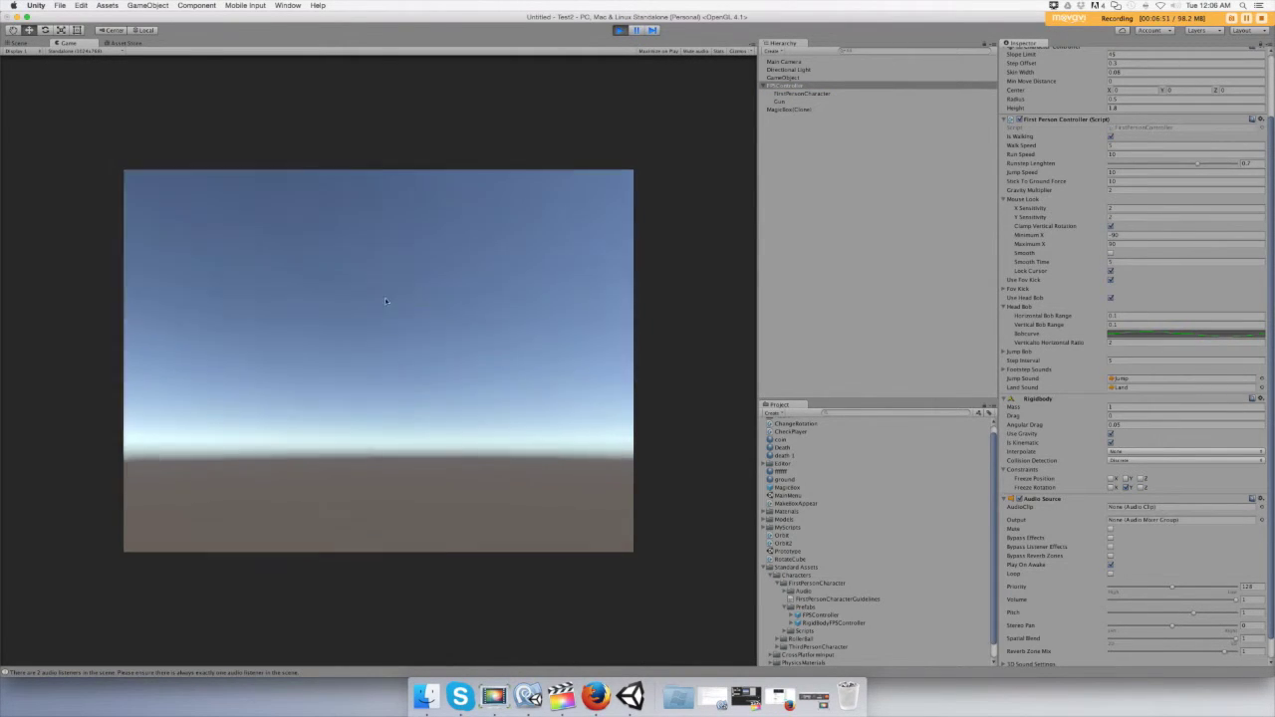
pyautogui.click(619, 29)
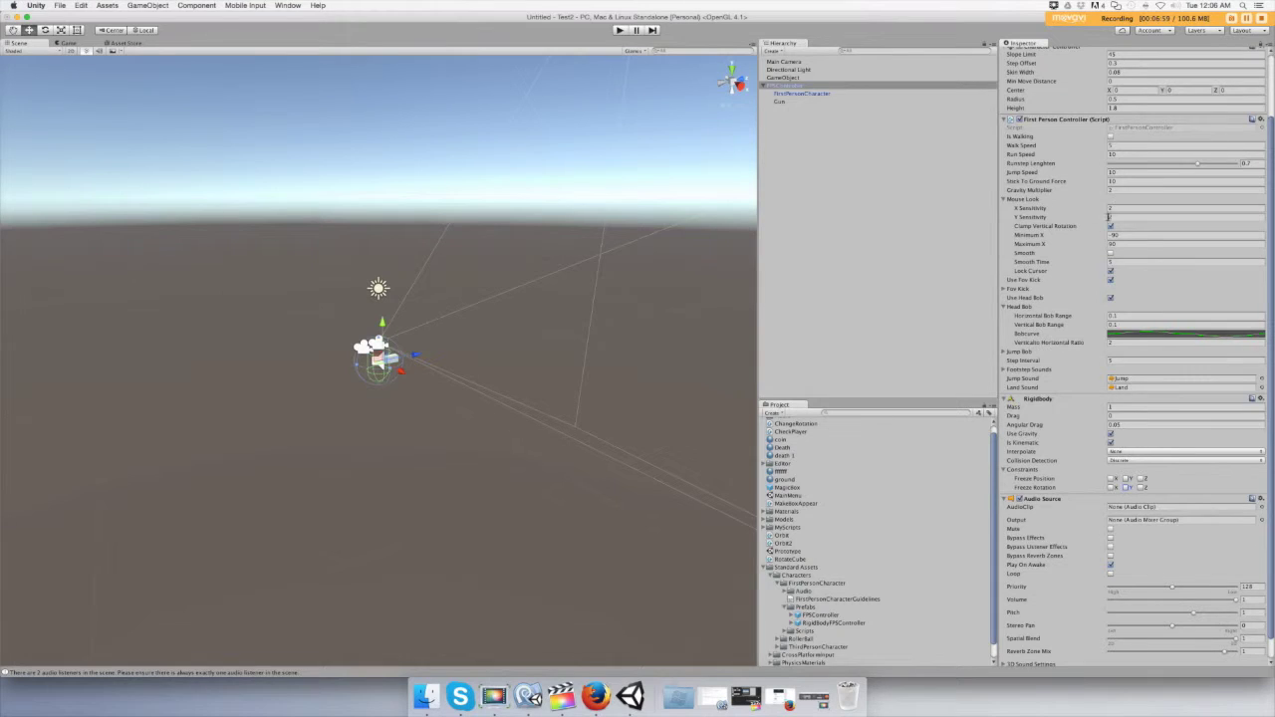
# - Set the FPSController's Mouse Look Y Sensitivity to 0 and test the change in play mode
pyautogui.click(1122, 216)
pyautogui.write('0')
pyautogui.click(619, 30)
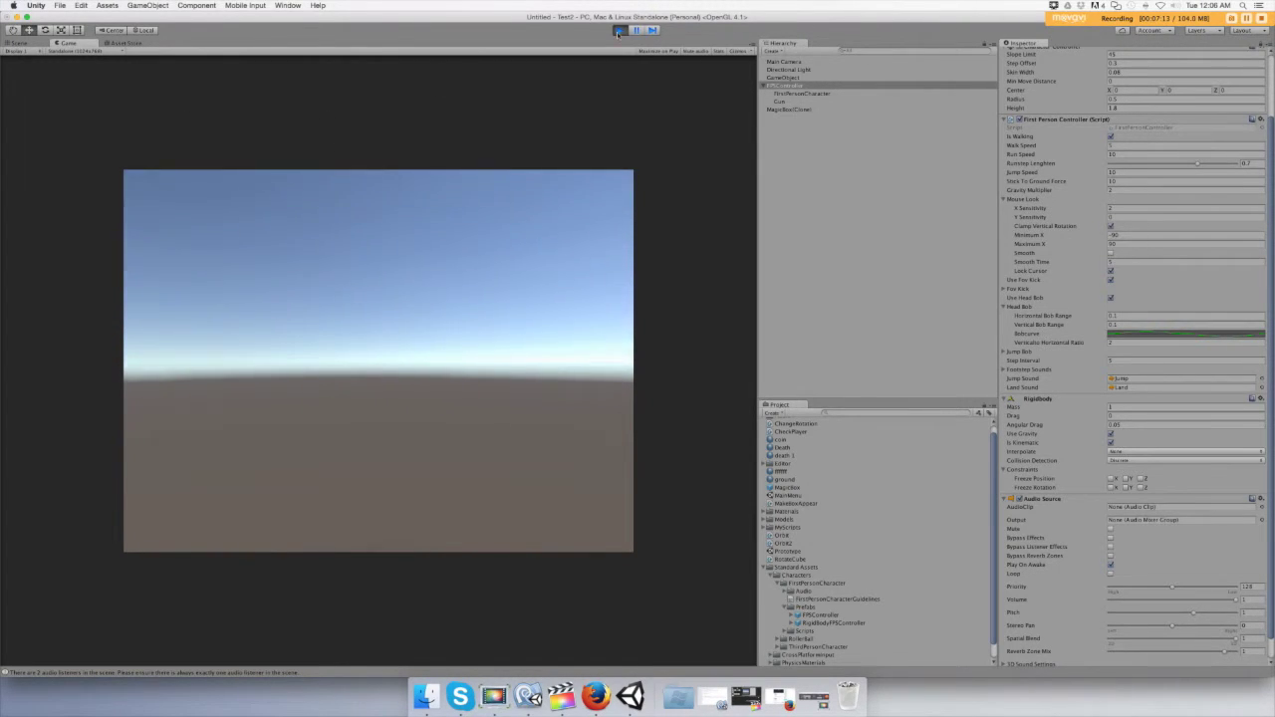
pyautogui.press('super+p')
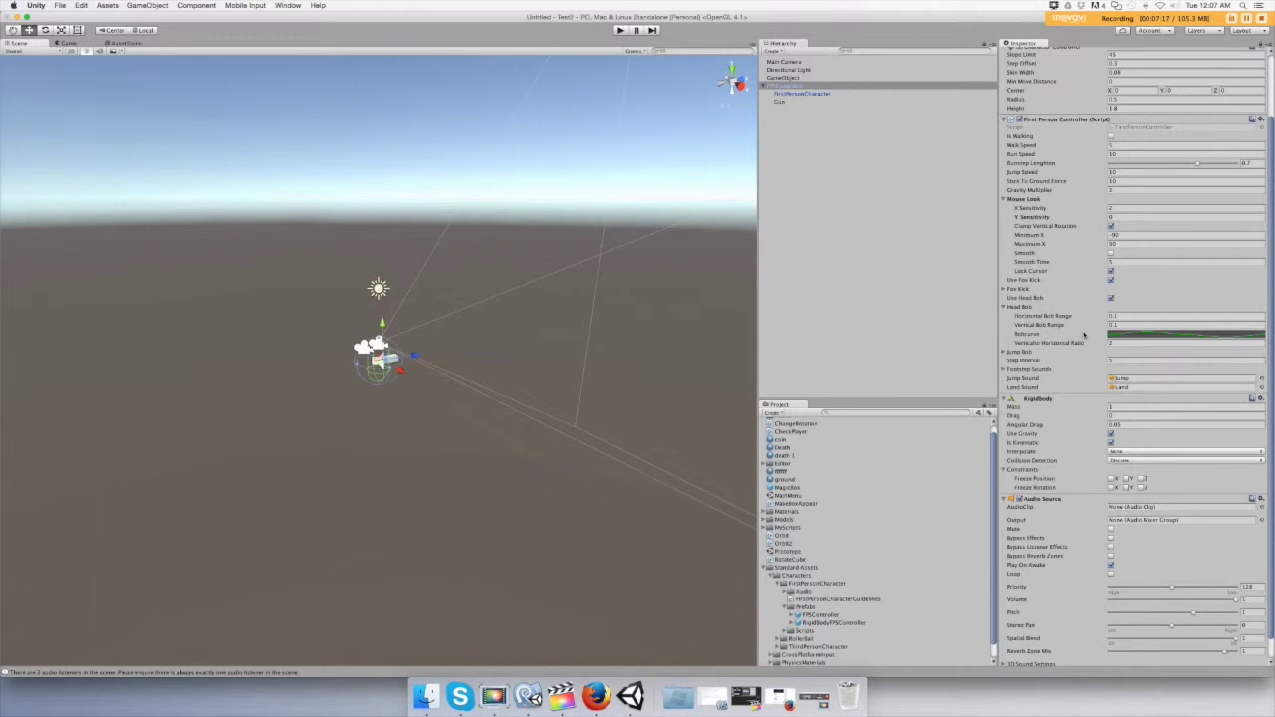
pyautogui.scroll(1, 1048, 325)
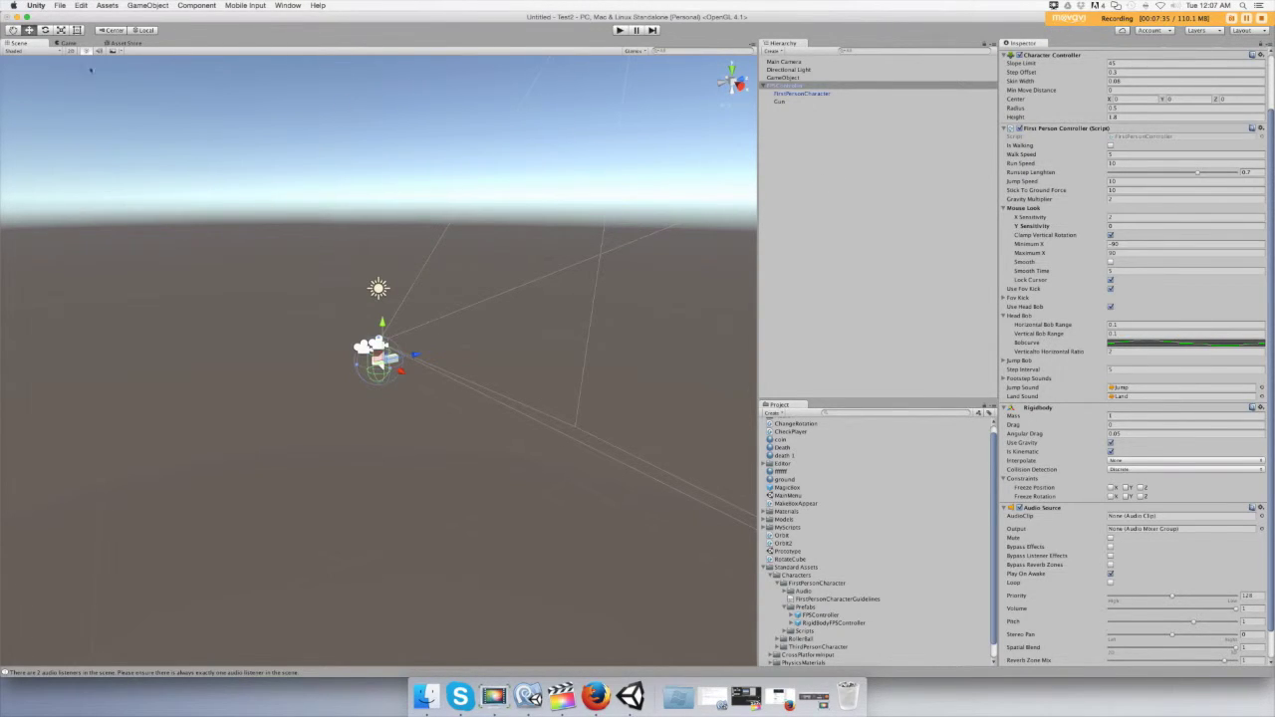
# - With the game view showing, move the Gun to about X 0.22 and Y 0.48
pyautogui.click(69, 44)
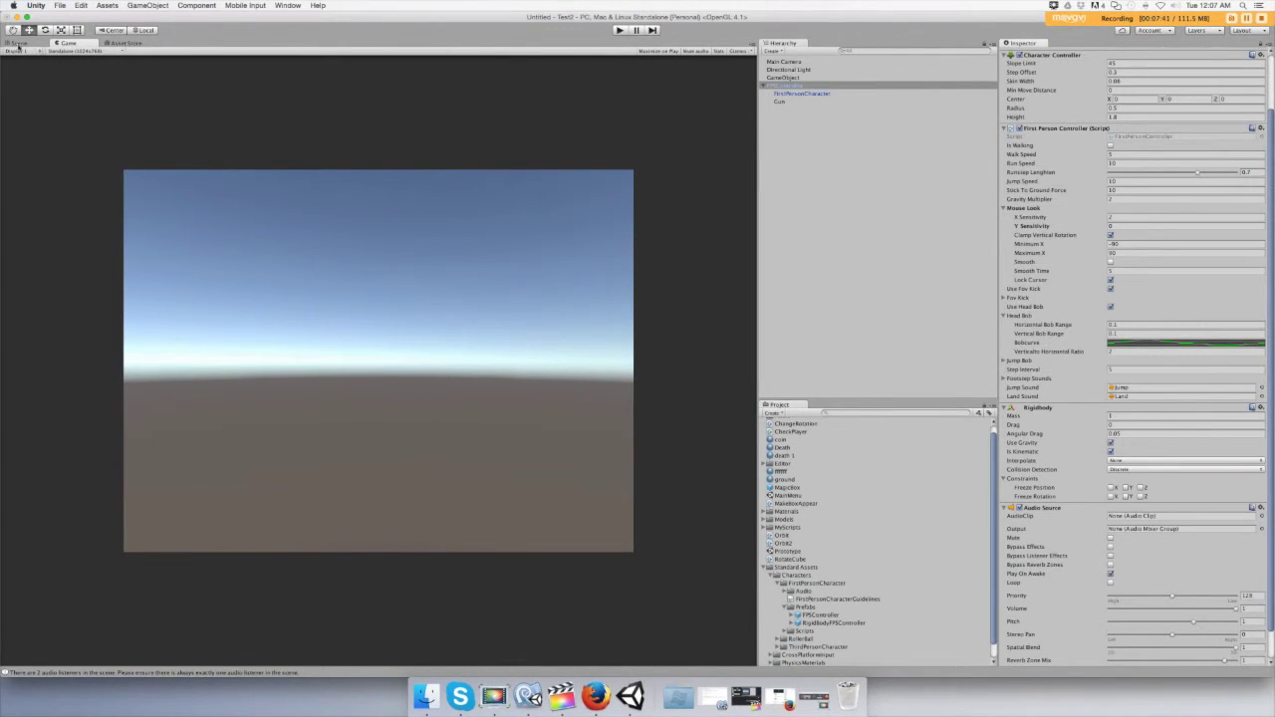
pyautogui.click(790, 102)
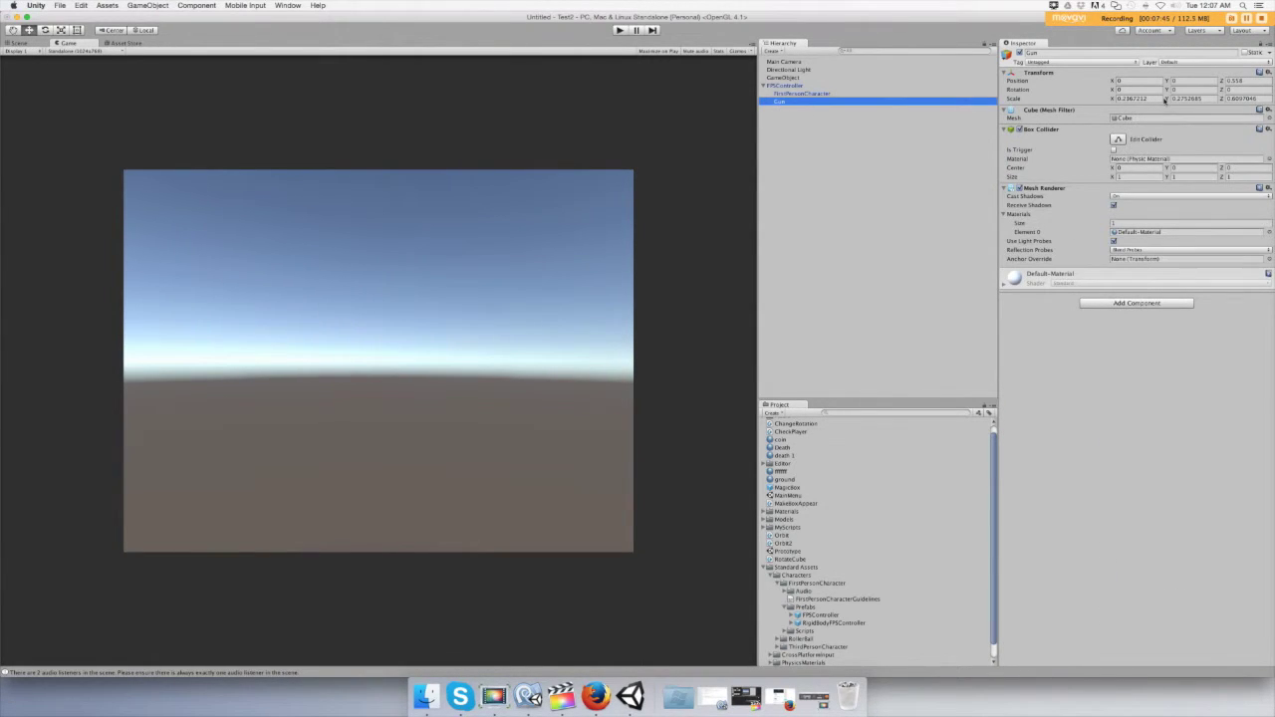
pyautogui.click(1170, 81)
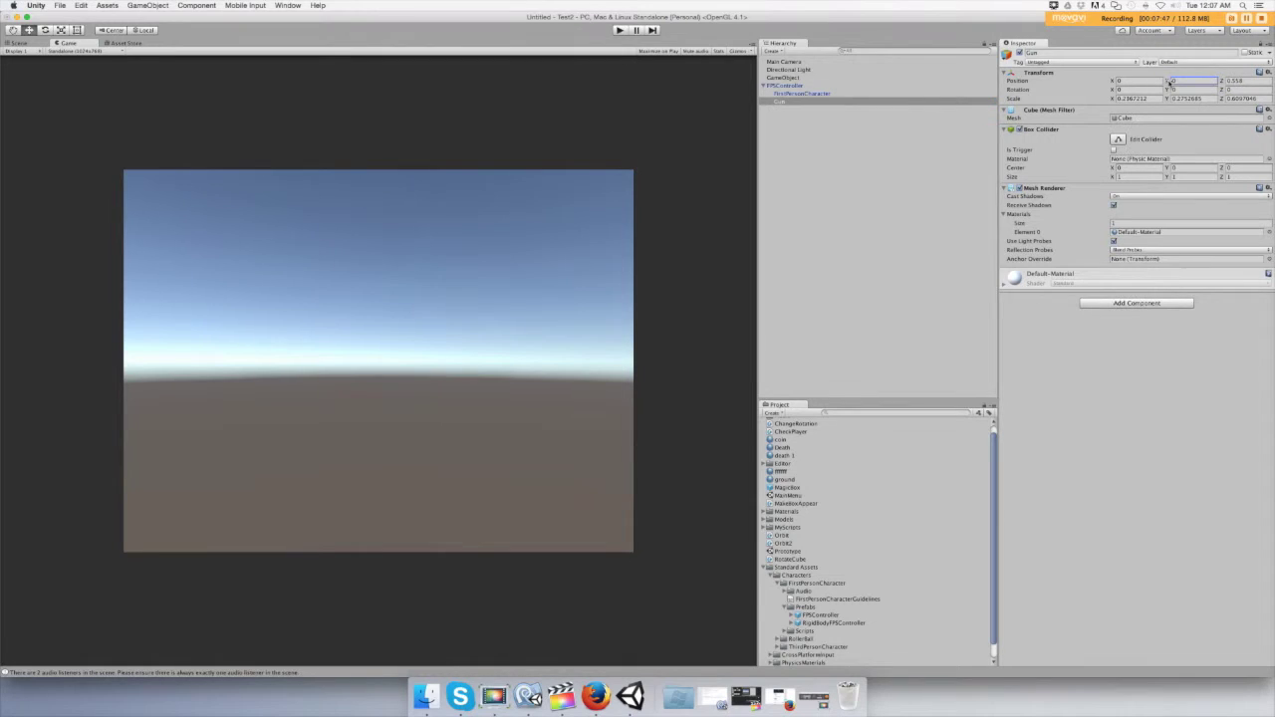
pyautogui.moveTo(1170, 81); pyautogui.dragTo(1186, 80)
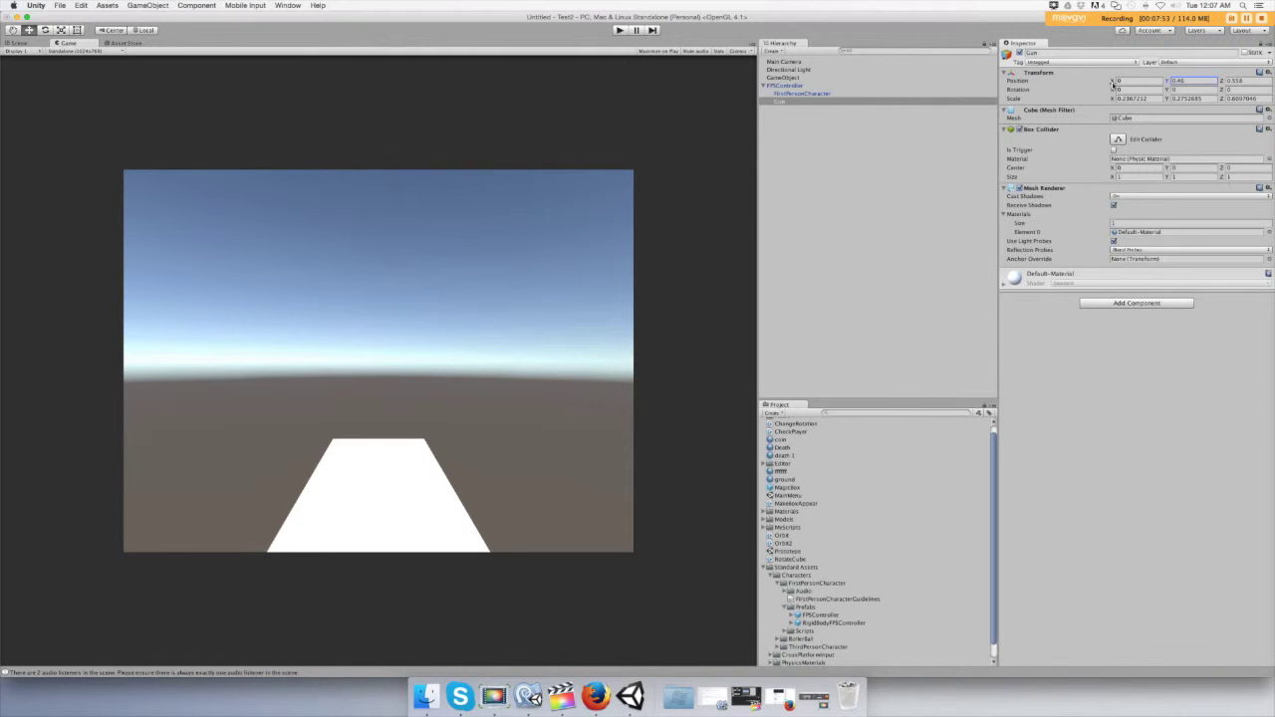
pyautogui.click(1113, 85)
pyautogui.moveTo(1114, 86); pyautogui.dragTo(1123, 85)
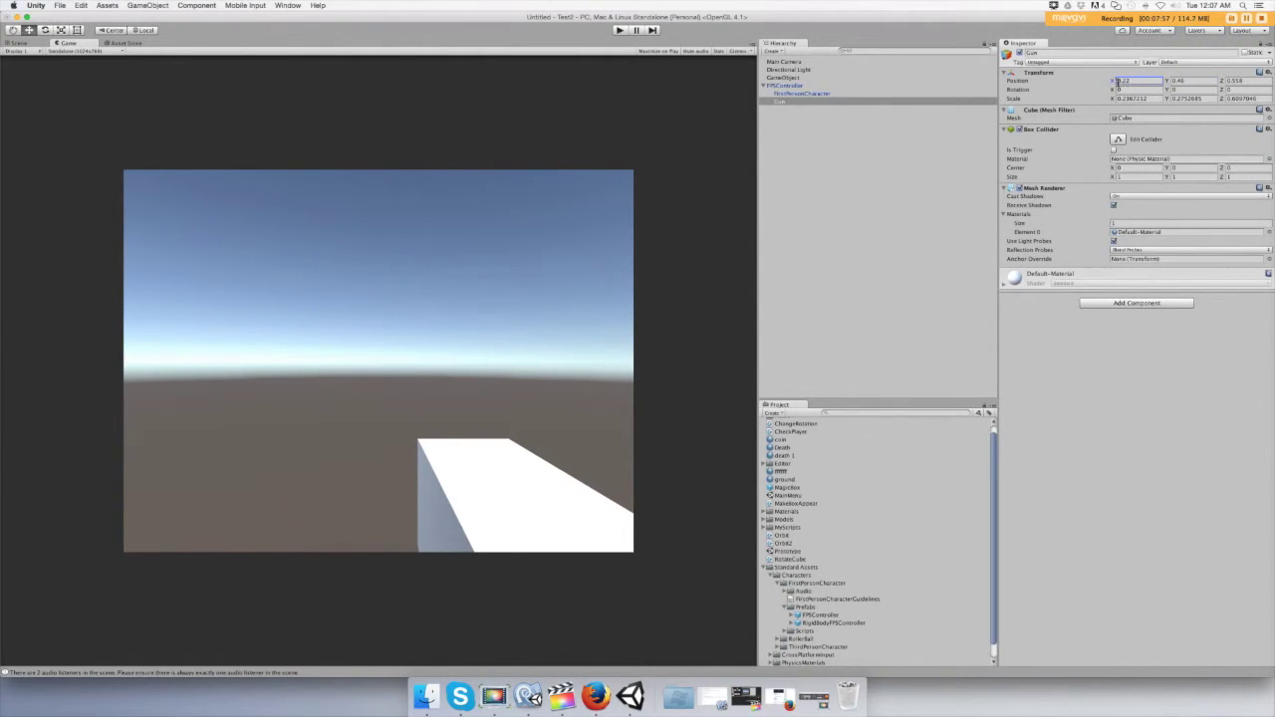
# - Test the Gun's placement in play mode and set the FPSController's Mouse Look Y Sensitivity to 0.4
pyautogui.click(619, 31)
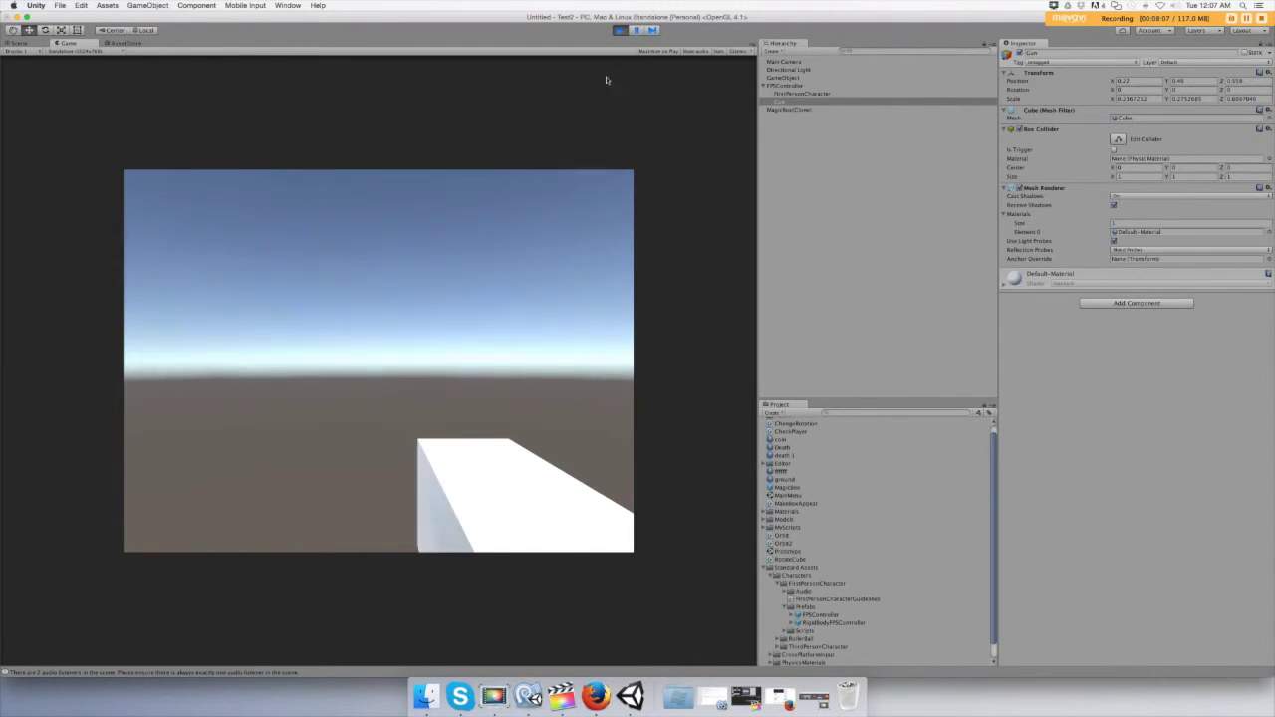
pyautogui.click(620, 31)
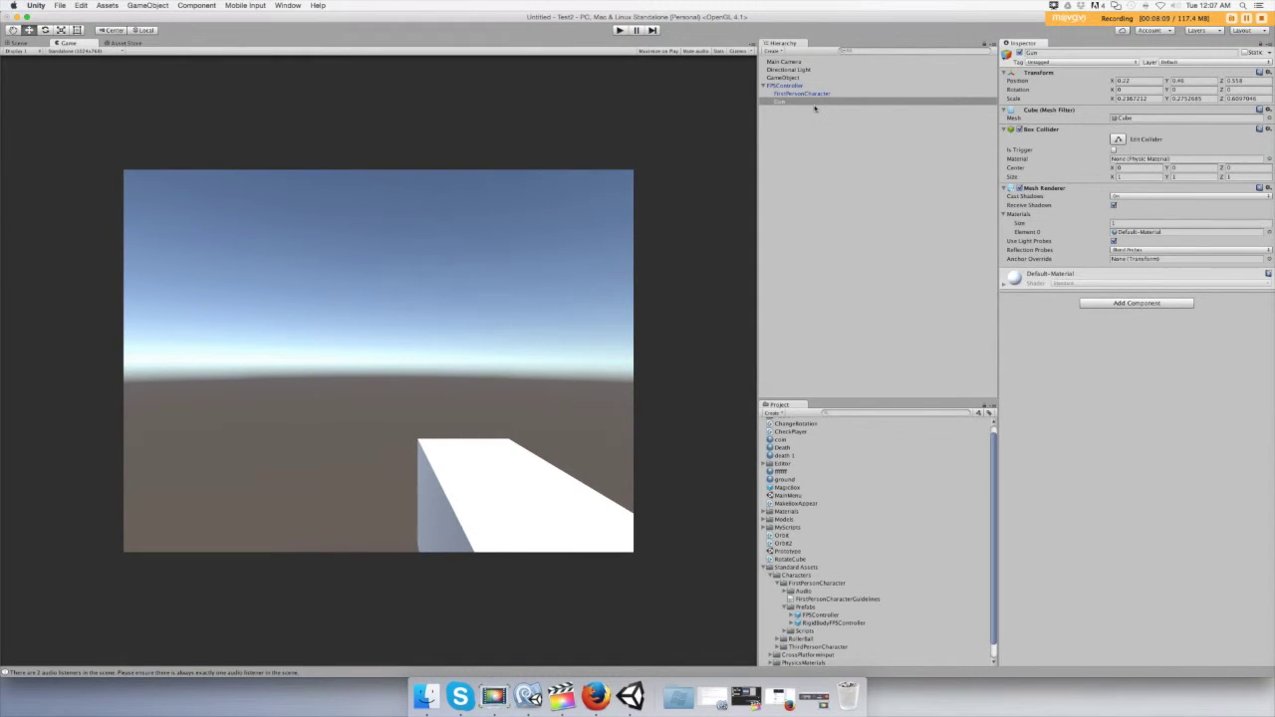
pyautogui.click(787, 86)
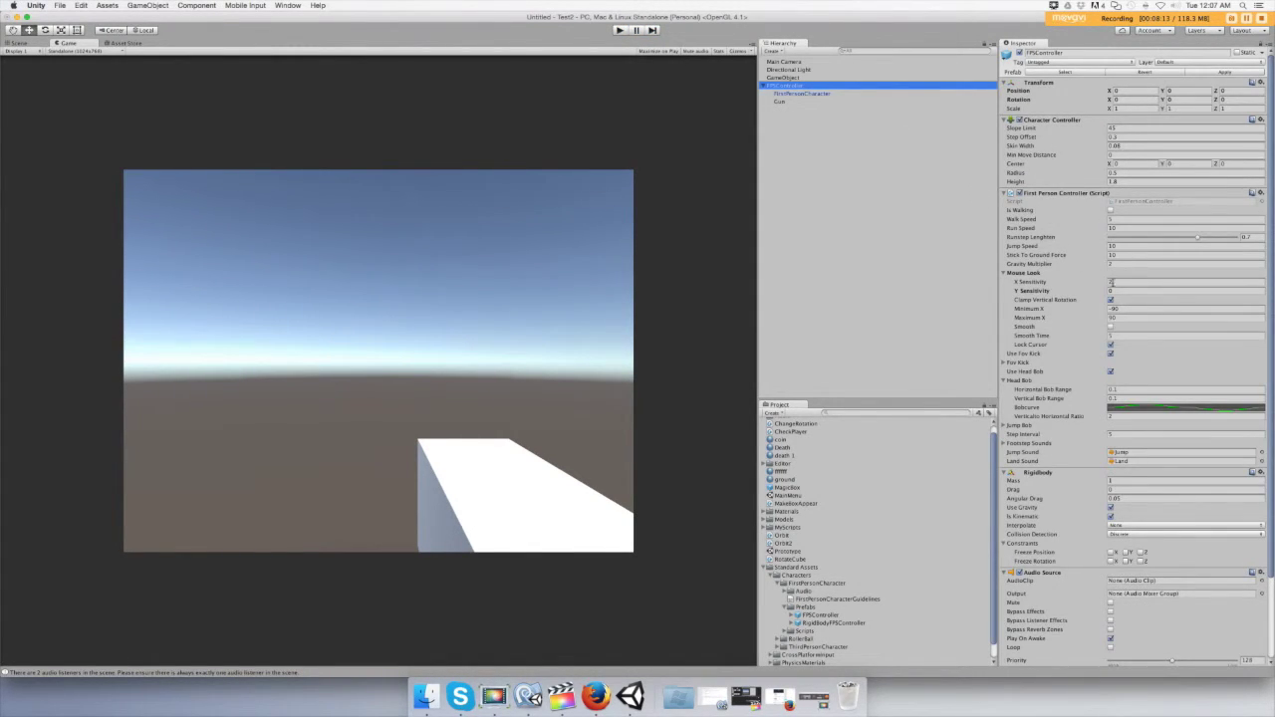
pyautogui.click(1121, 288)
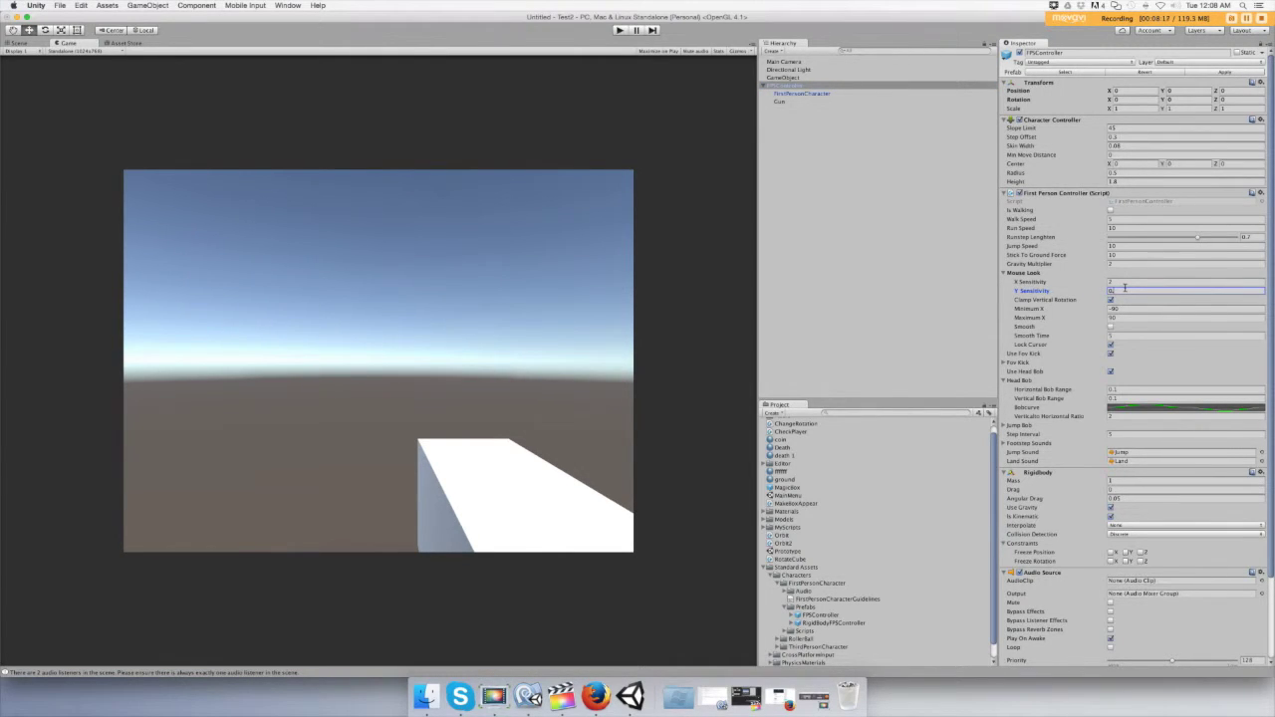
pyautogui.write('0.4')
# - Run the game to test the mouse look, inspect the FPSController in the scene view, and stop play mode
pyautogui.click(619, 30)
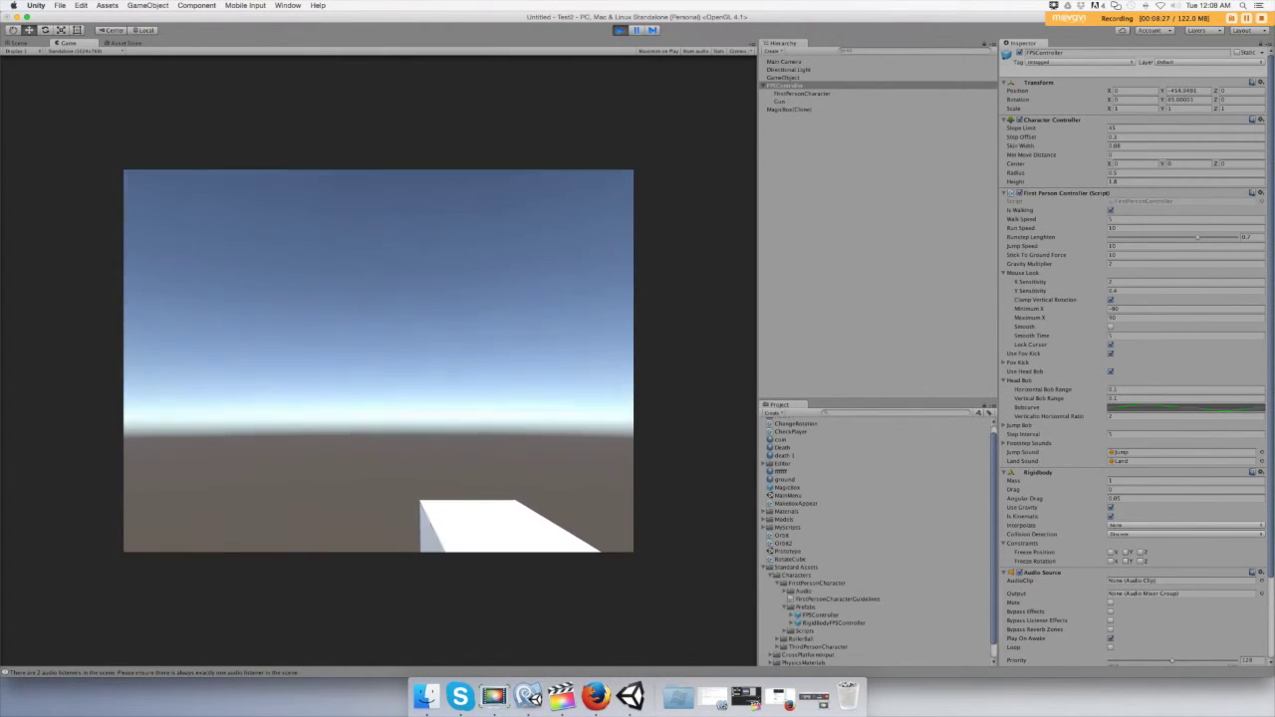
pyautogui.click(22, 44)
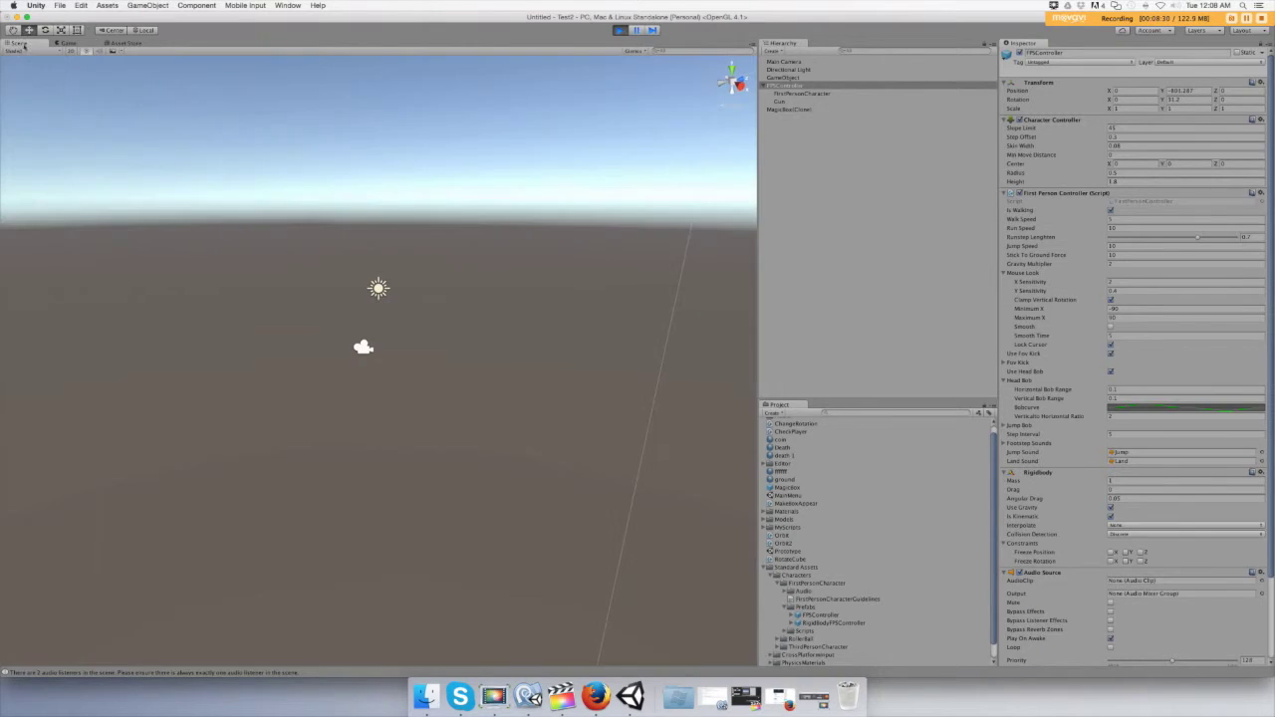
pyautogui.doubleClick(847, 87)
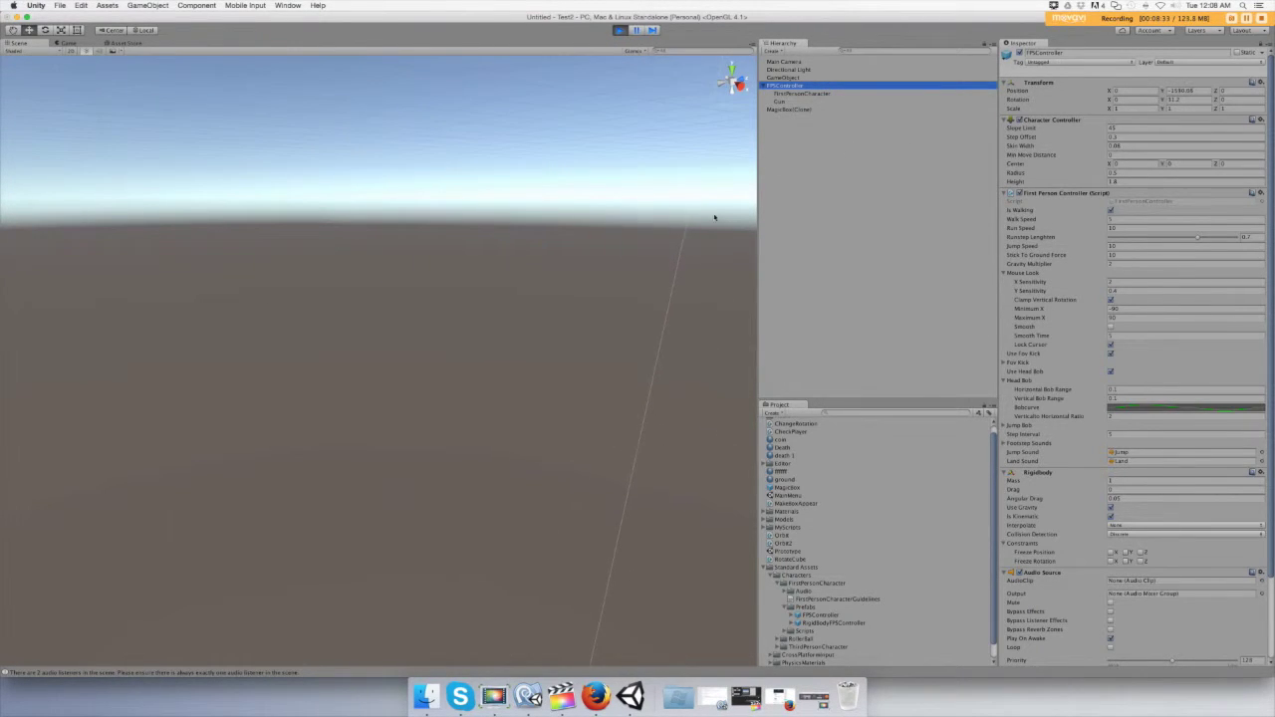
pyautogui.click(619, 30)
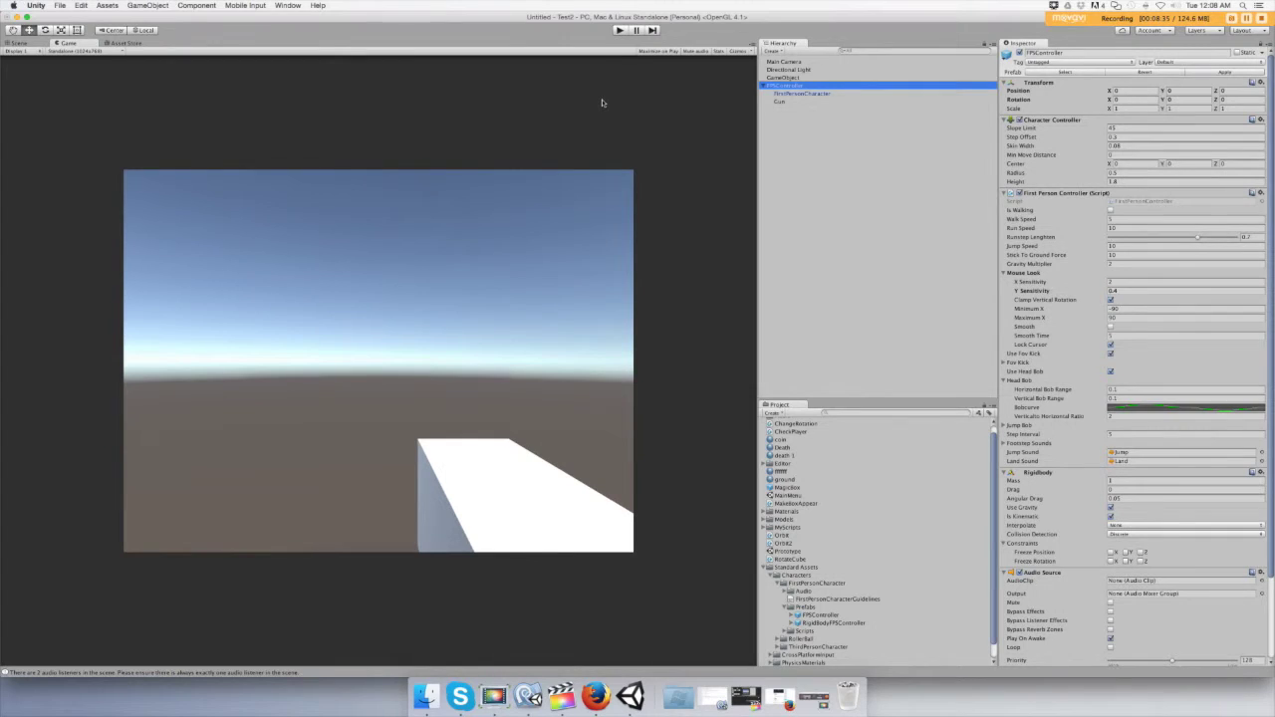
pyautogui.click(156, 6)
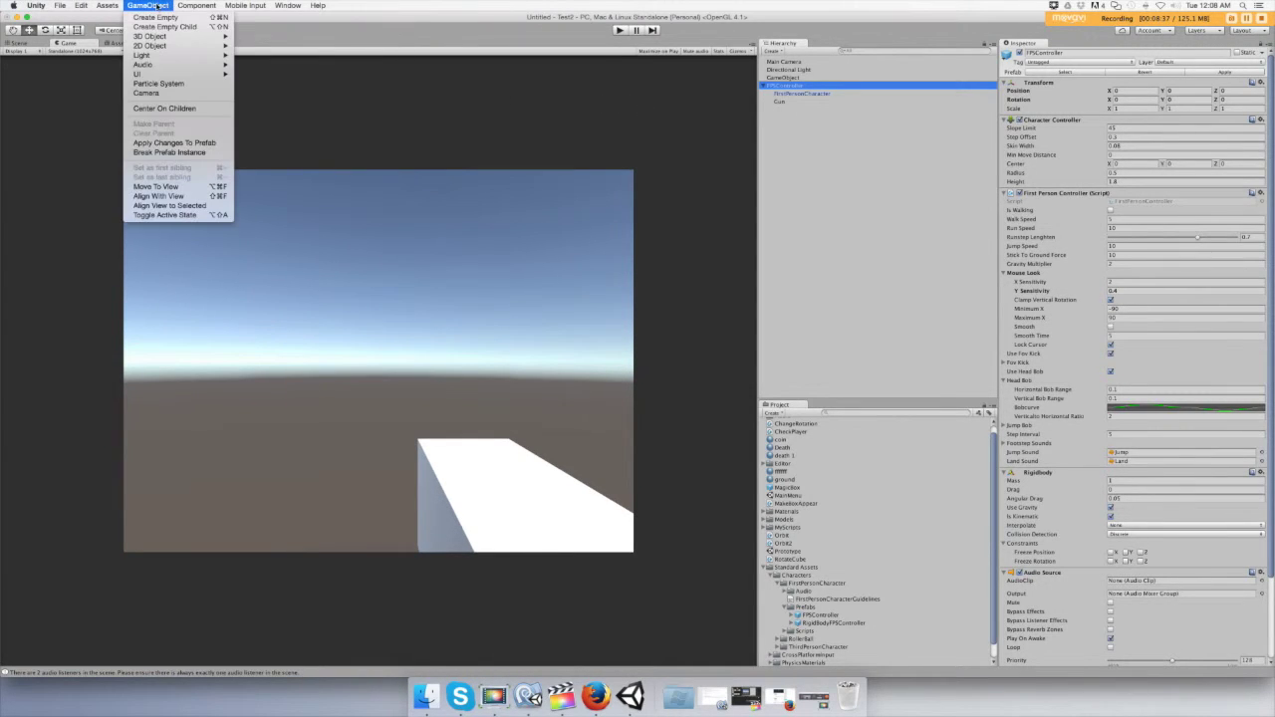
pyautogui.moveTo(168, 39)
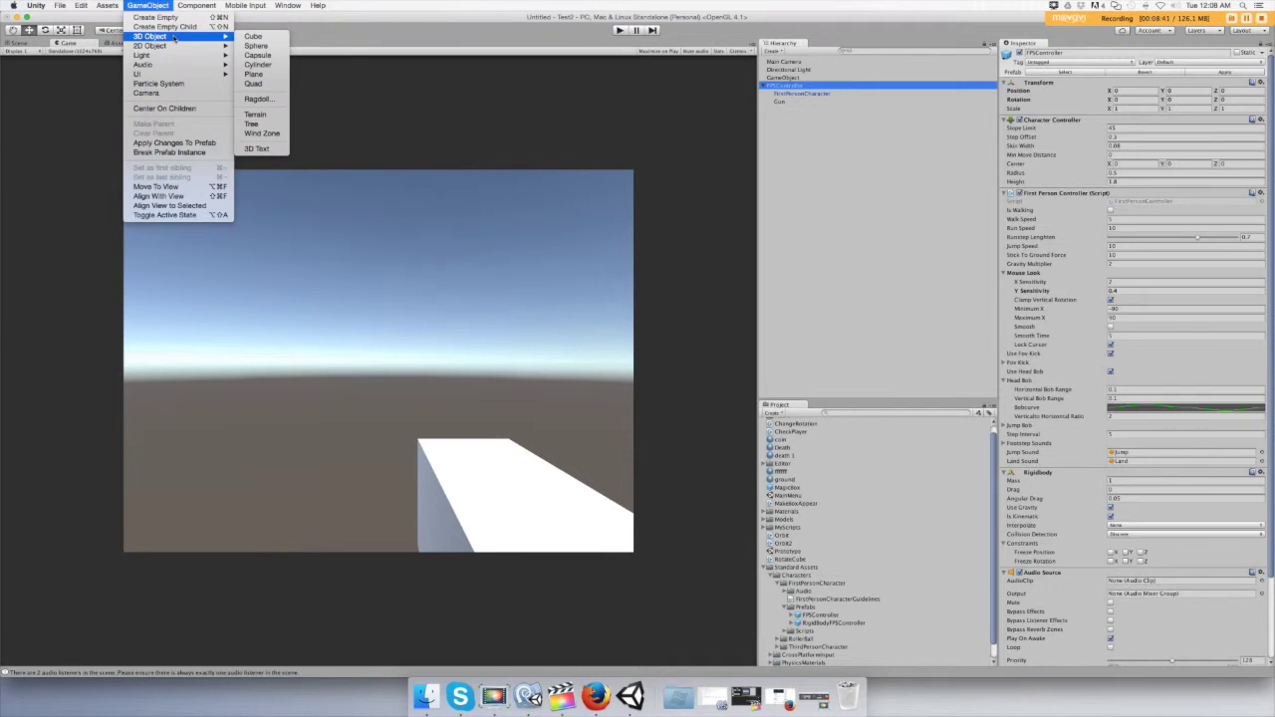
pyautogui.click(341, 68)
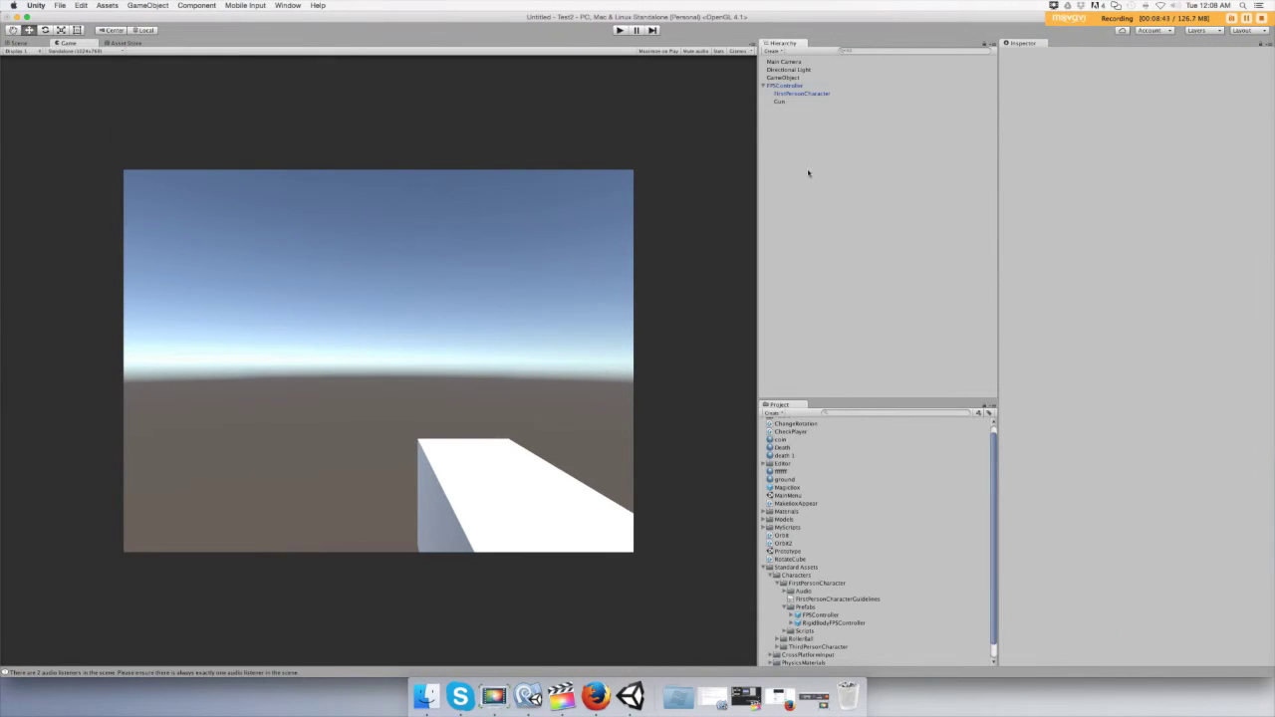
# - Add a 3D cube to the scene and name it ground
pyautogui.click(147, 6)
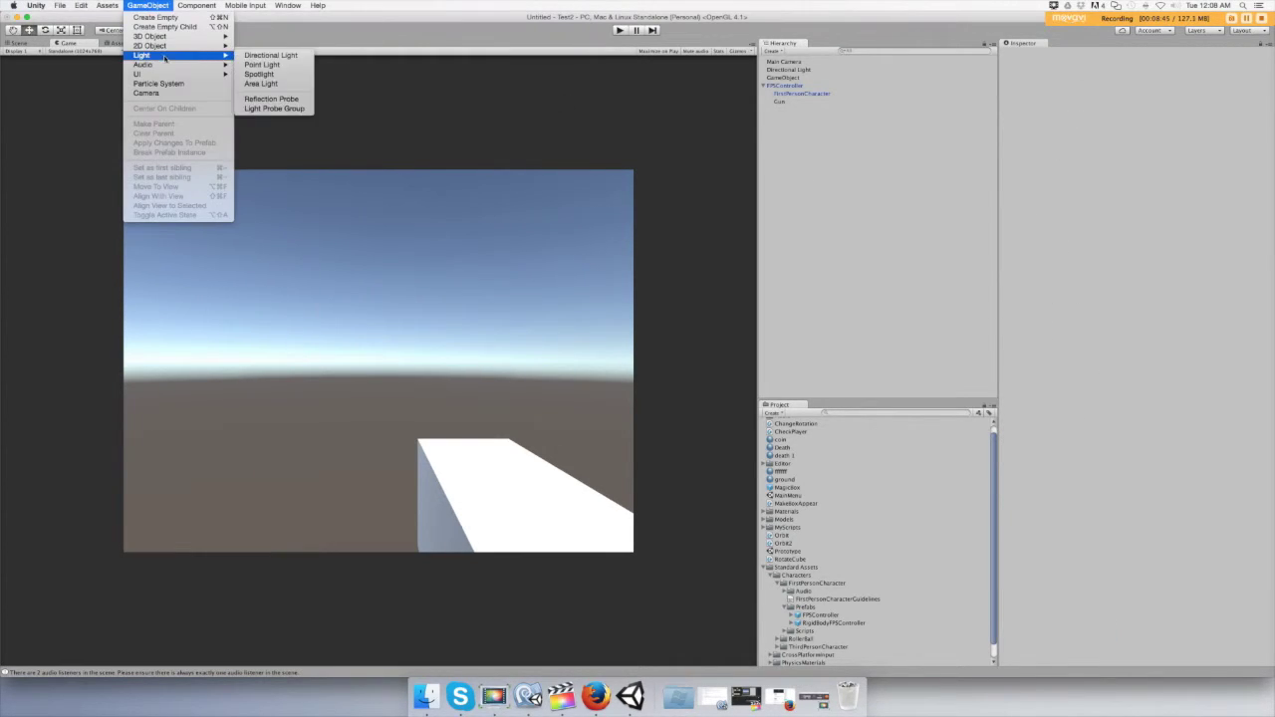
pyautogui.moveTo(167, 40)
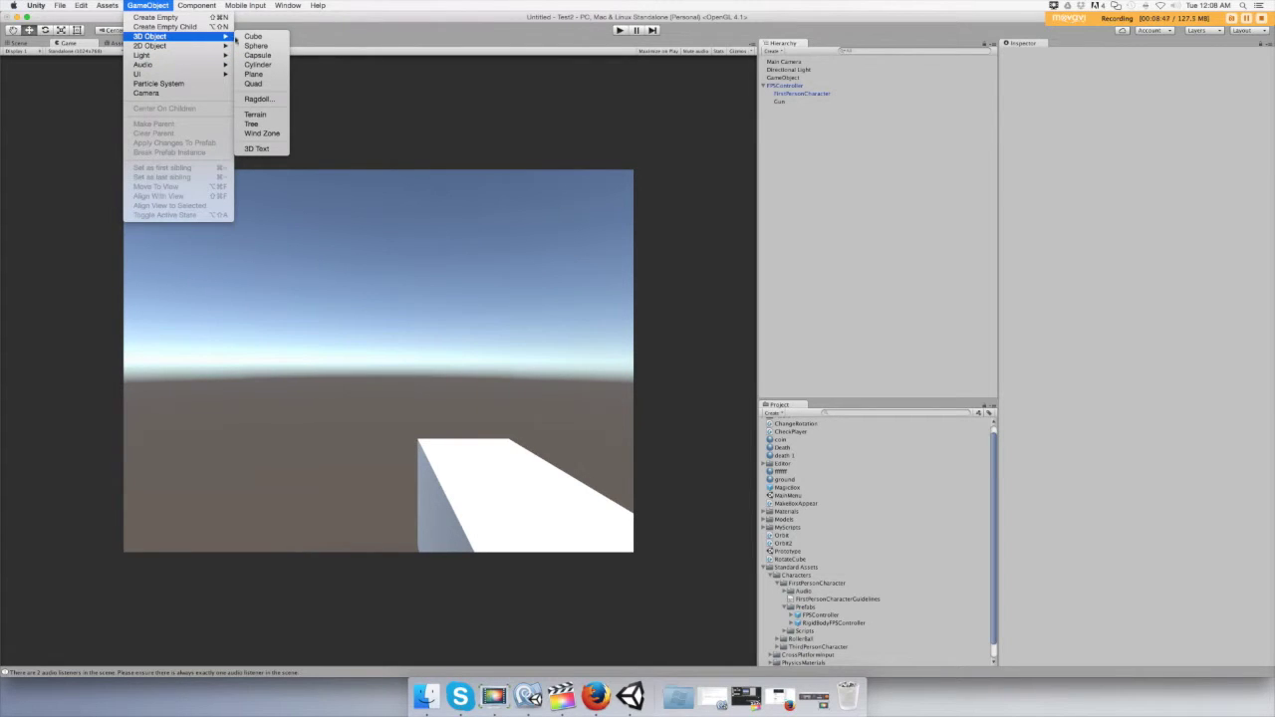
pyautogui.click(276, 38)
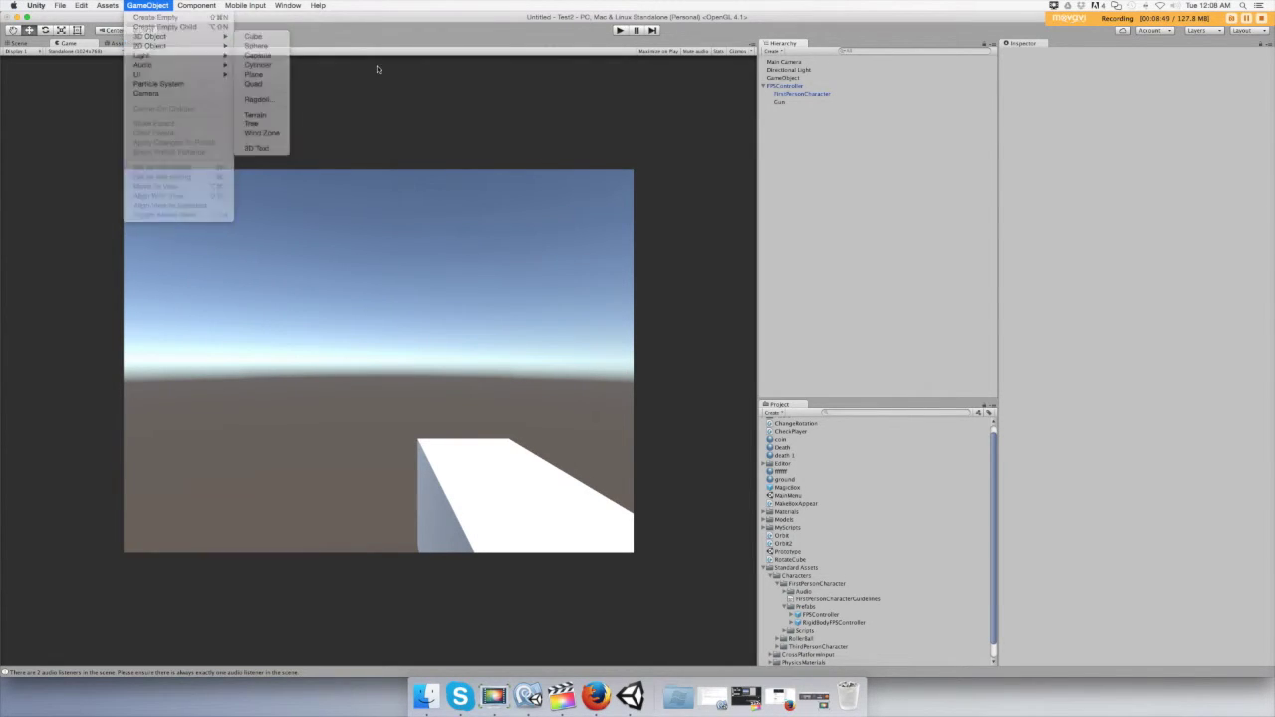
pyautogui.click(801, 112)
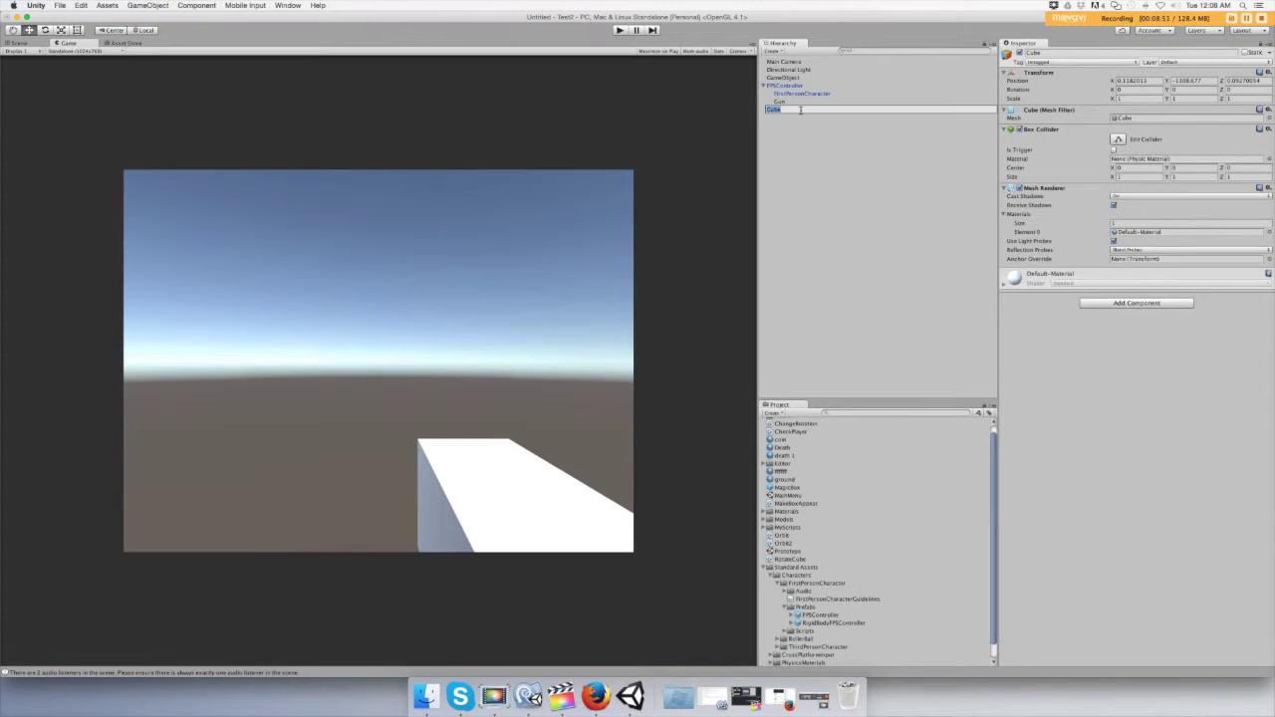
pyautogui.press('BackSpace')
pyautogui.write('ground')
pyautogui.press('Return')
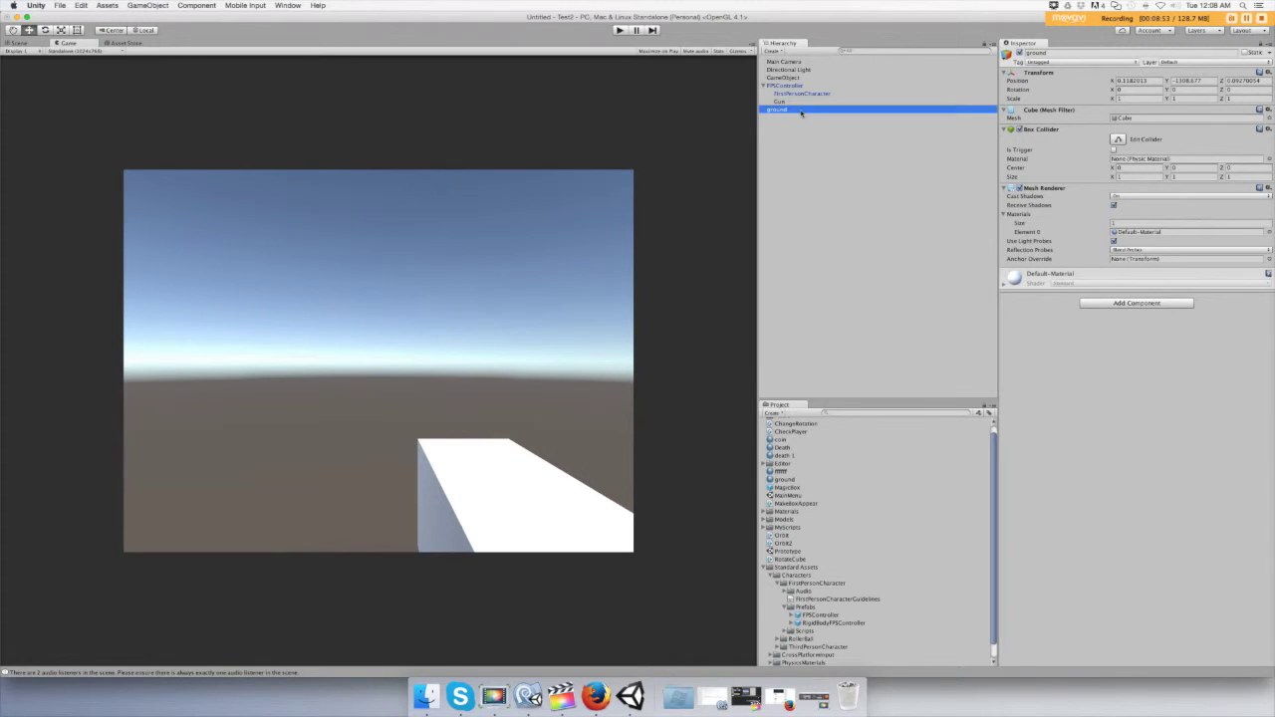
# - Set the ground cube's position to X 0, Y 0, Z 0 and frame it in the scene view
pyautogui.click(27, 45)
pyautogui.scroll(-5, 291, 227)
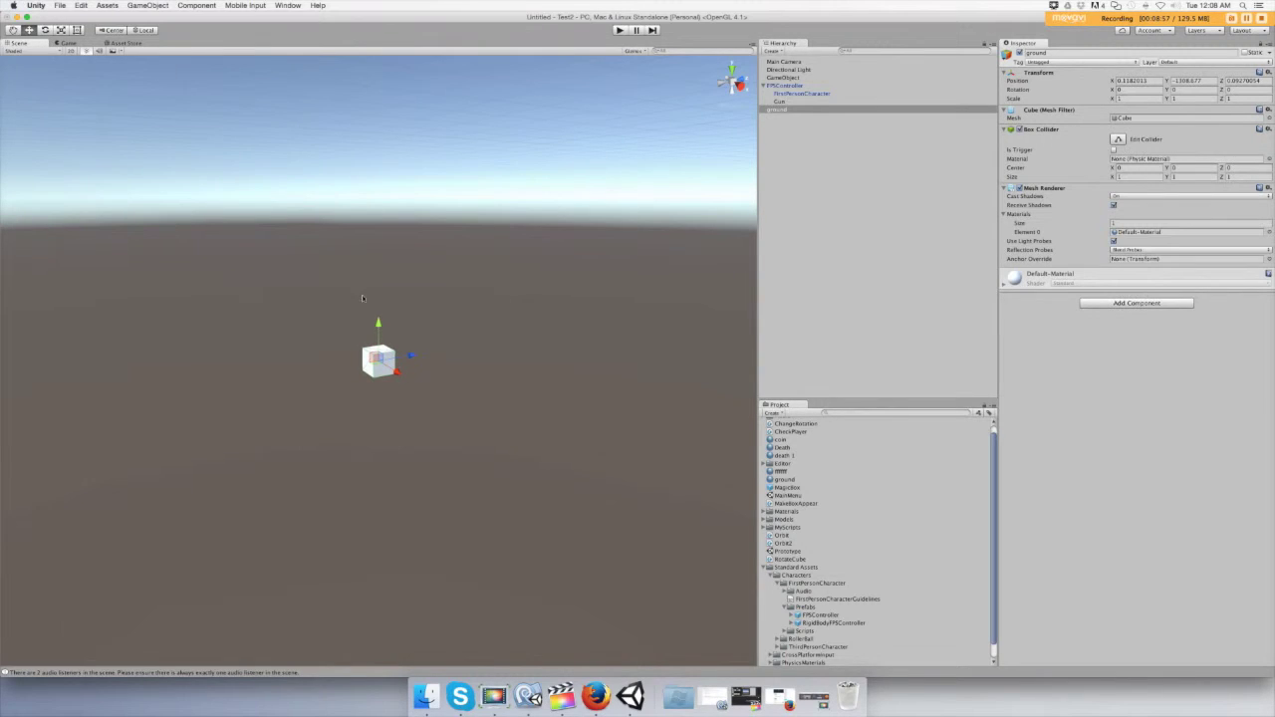
pyautogui.moveTo(378, 325)
pyautogui.mouseDown()
pyautogui.moveTo(379, 375)
pyautogui.moveTo(378, 330)
pyautogui.mouseUp()
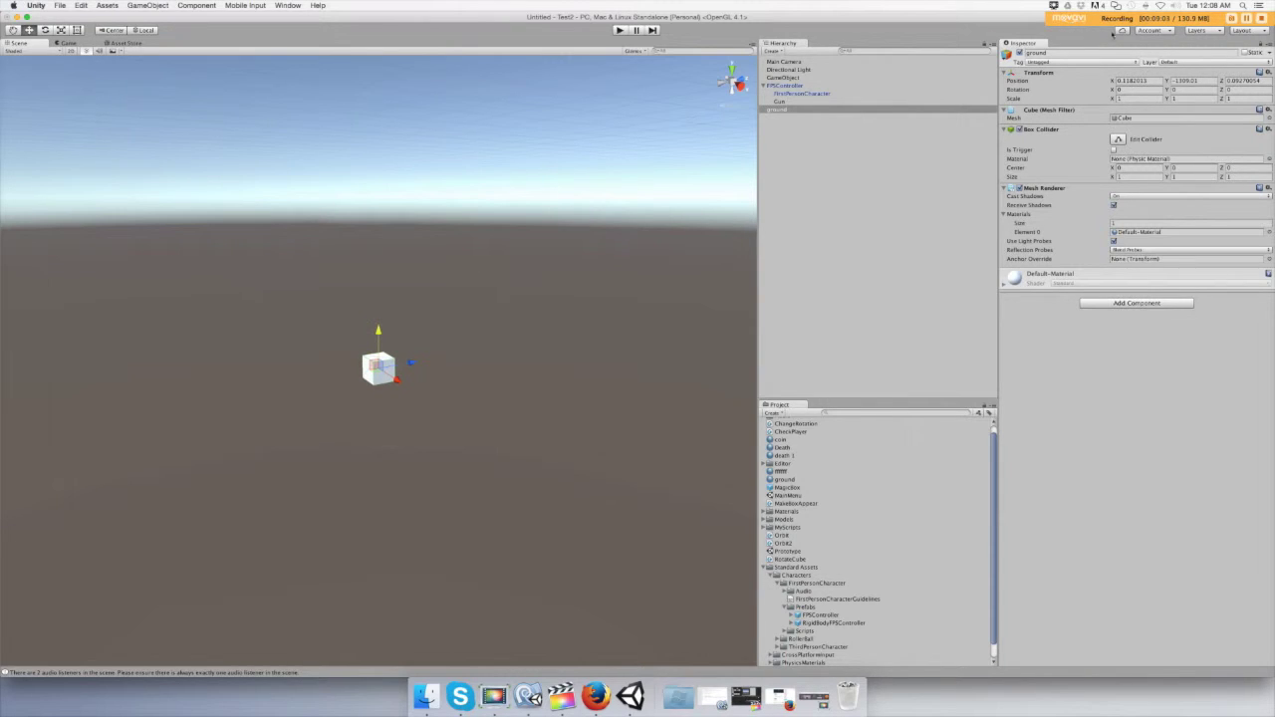
pyautogui.click(1141, 81)
pyautogui.write('0')
pyautogui.press('Tab')
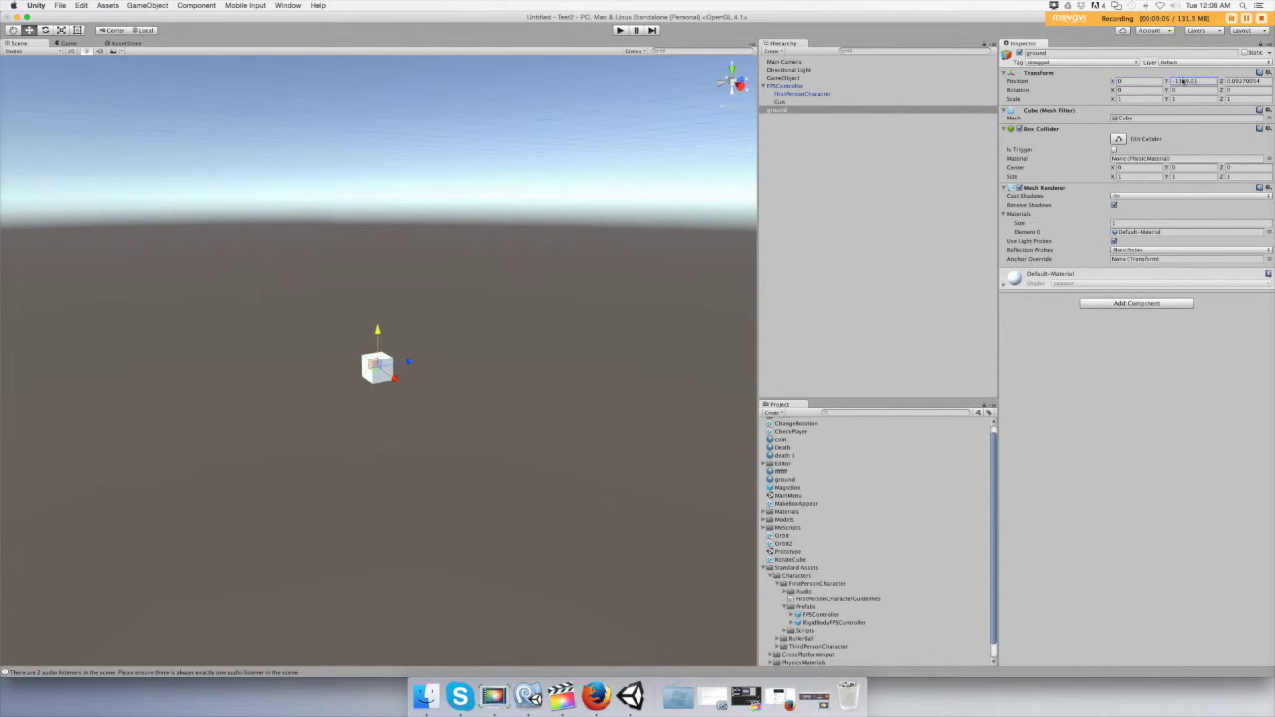
pyautogui.write('0')
pyautogui.click(1257, 82)
pyautogui.write('0')
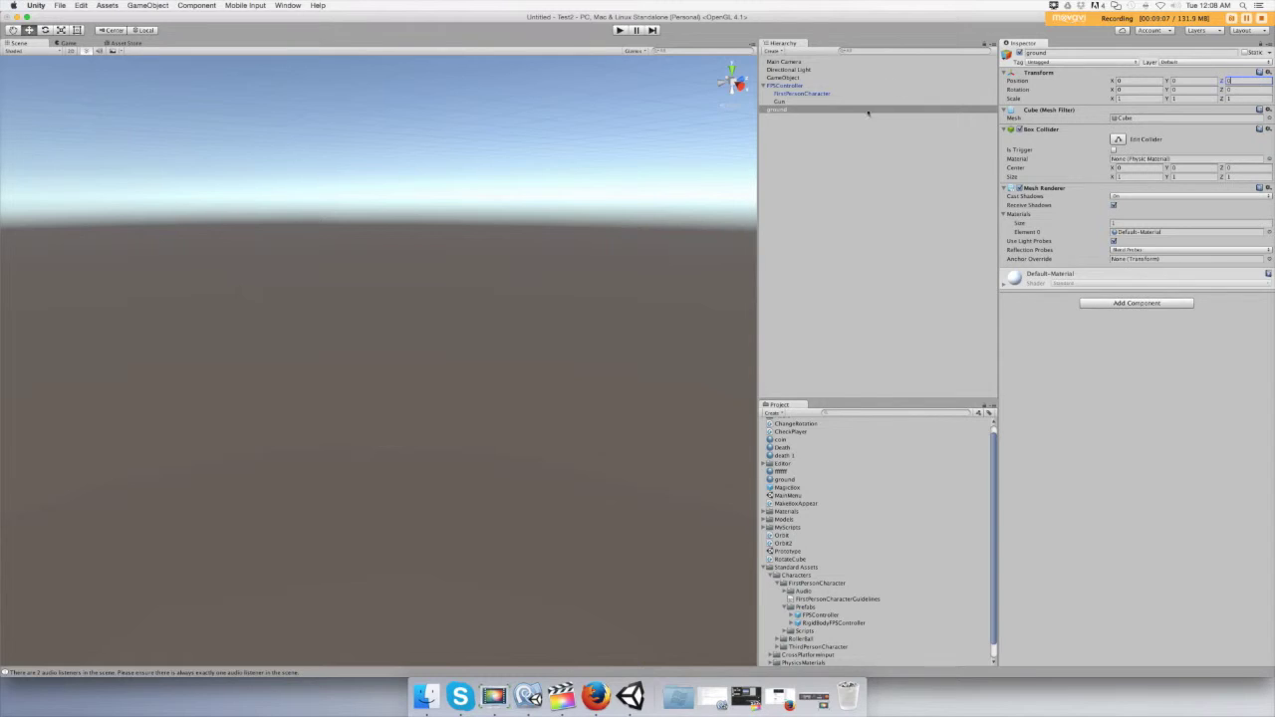
pyautogui.doubleClick(868, 109)
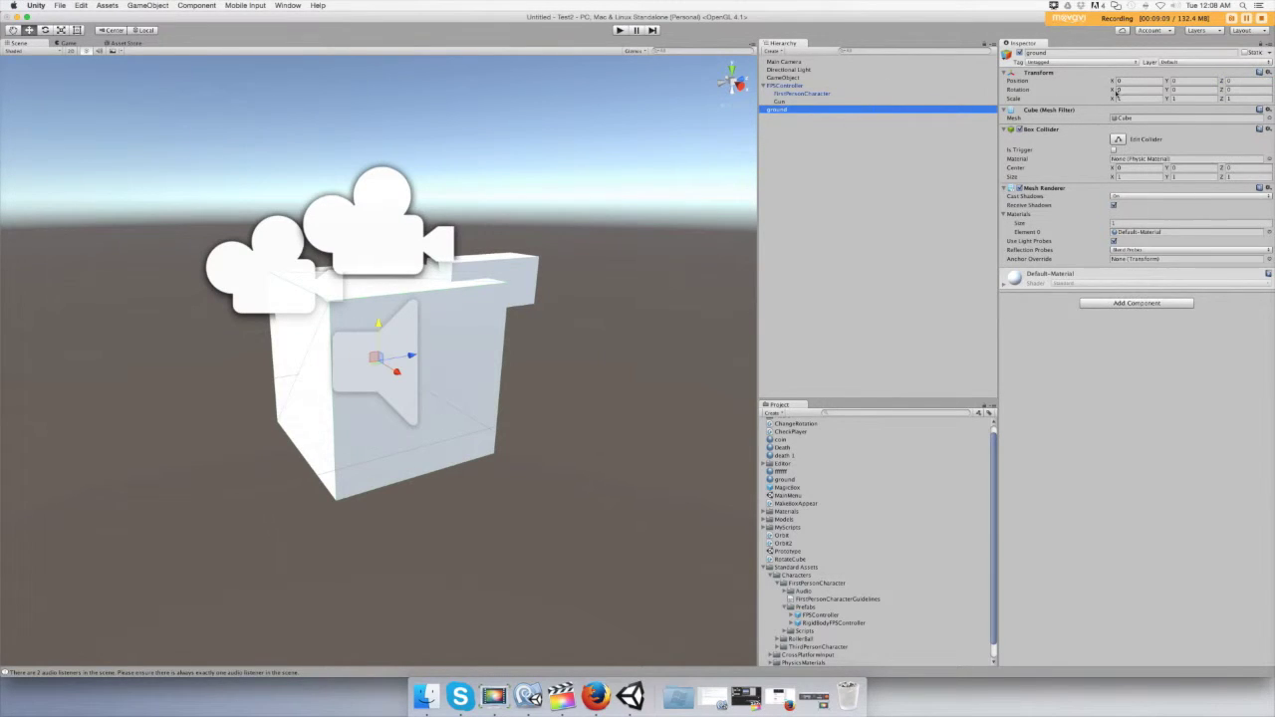
# - Lower the ground cube beneath the FPSController along Y and set its X and Z scale to 100
pyautogui.moveTo(1166, 82); pyautogui.dragTo(1269, 151)
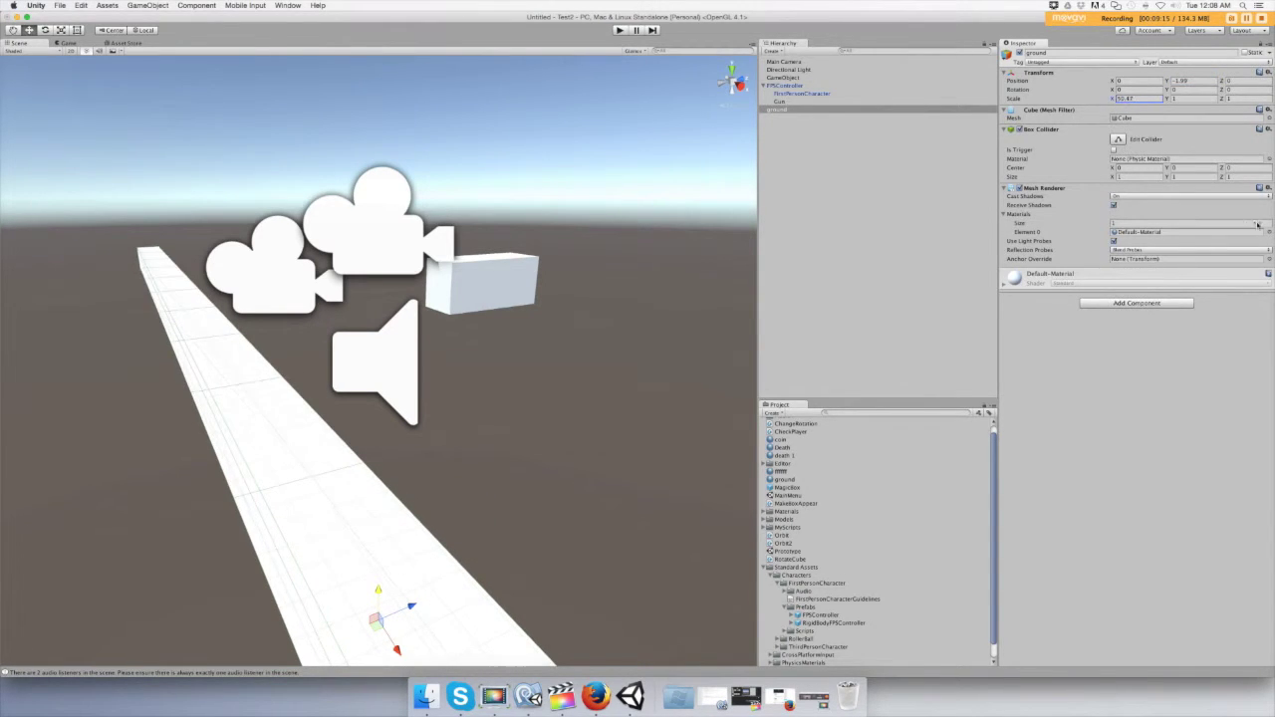
pyautogui.click(1140, 98)
pyautogui.write('100')
pyautogui.click(1201, 99)
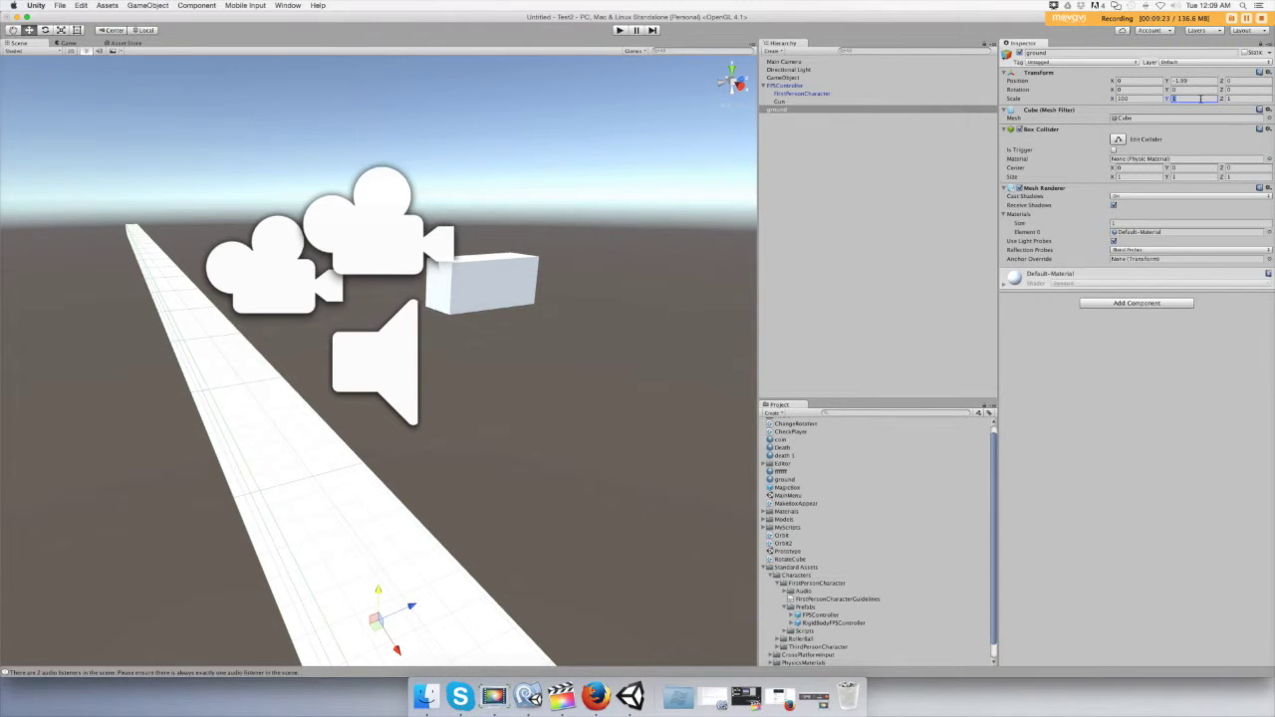
pyautogui.click(1245, 98)
pyautogui.write('100')
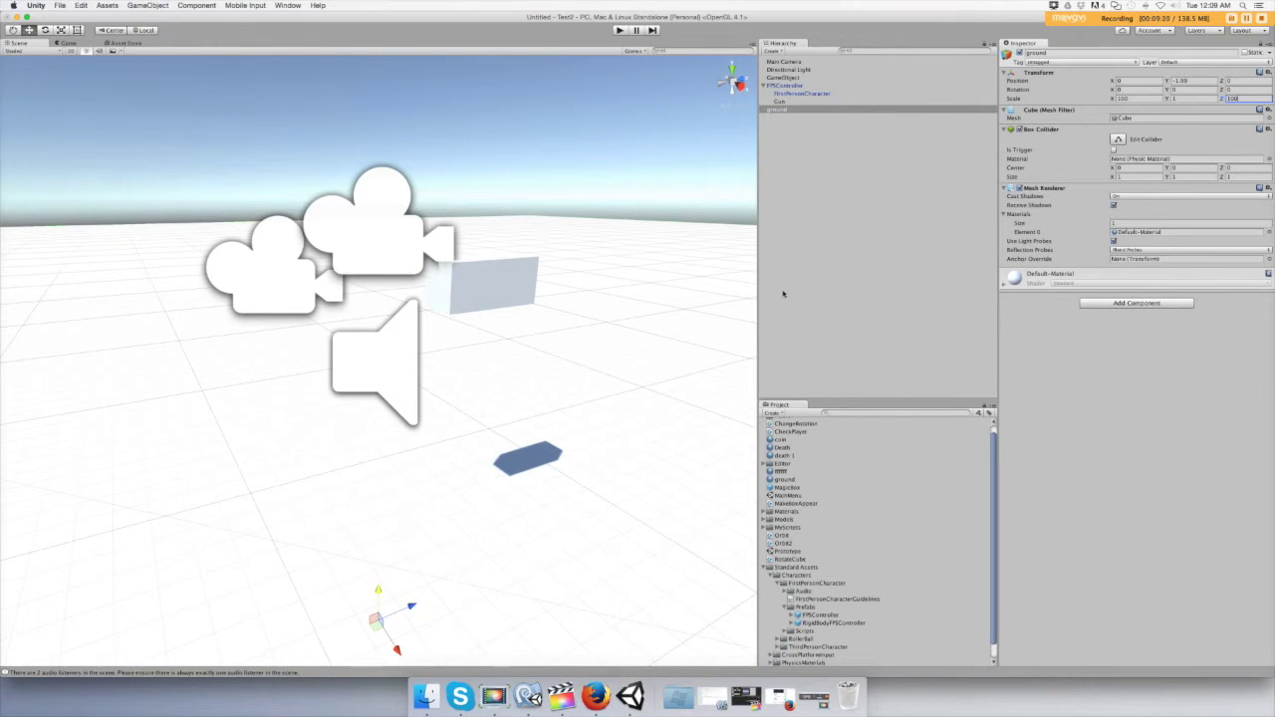
# - Create a new material in the project and name it ground
pyautogui.click(776, 414)
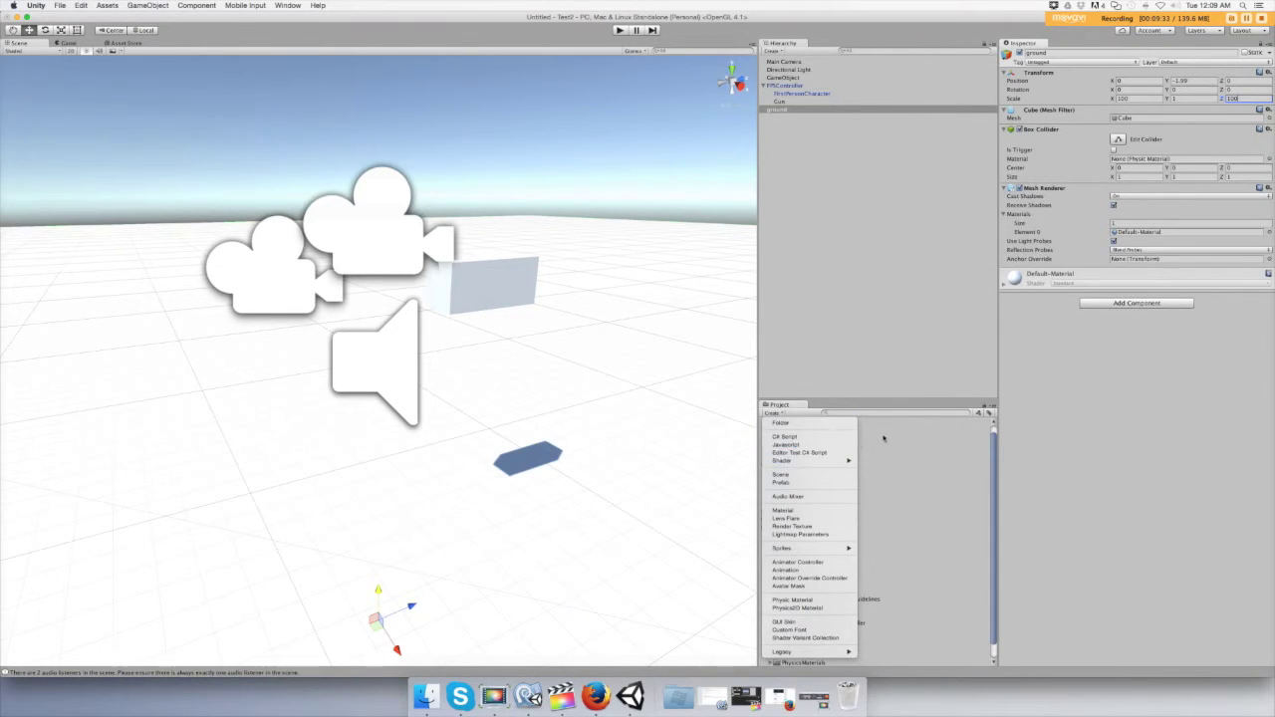
pyautogui.click(786, 511)
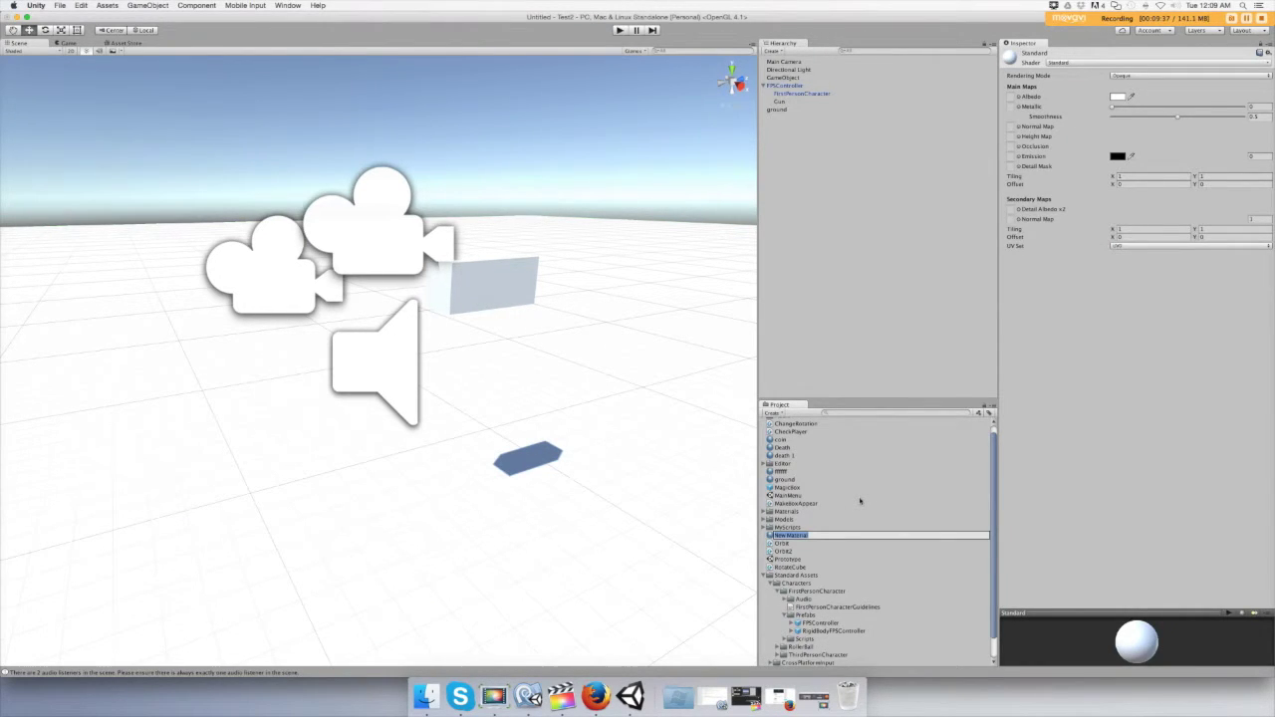
pyautogui.write('ground')
pyautogui.press('Return')
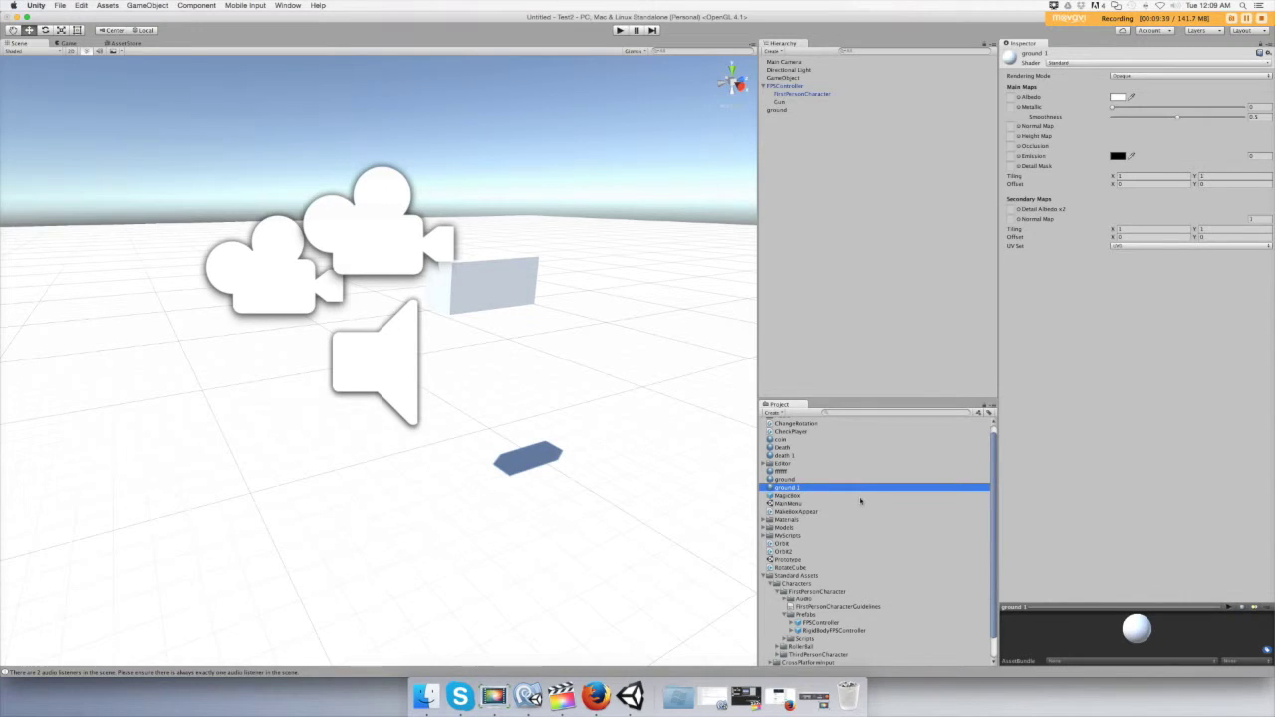
# - Set the new ground material's albedo to bright green, about RGB 0, 255, 55, and apply it to the ground cube
pyautogui.click(1119, 97)
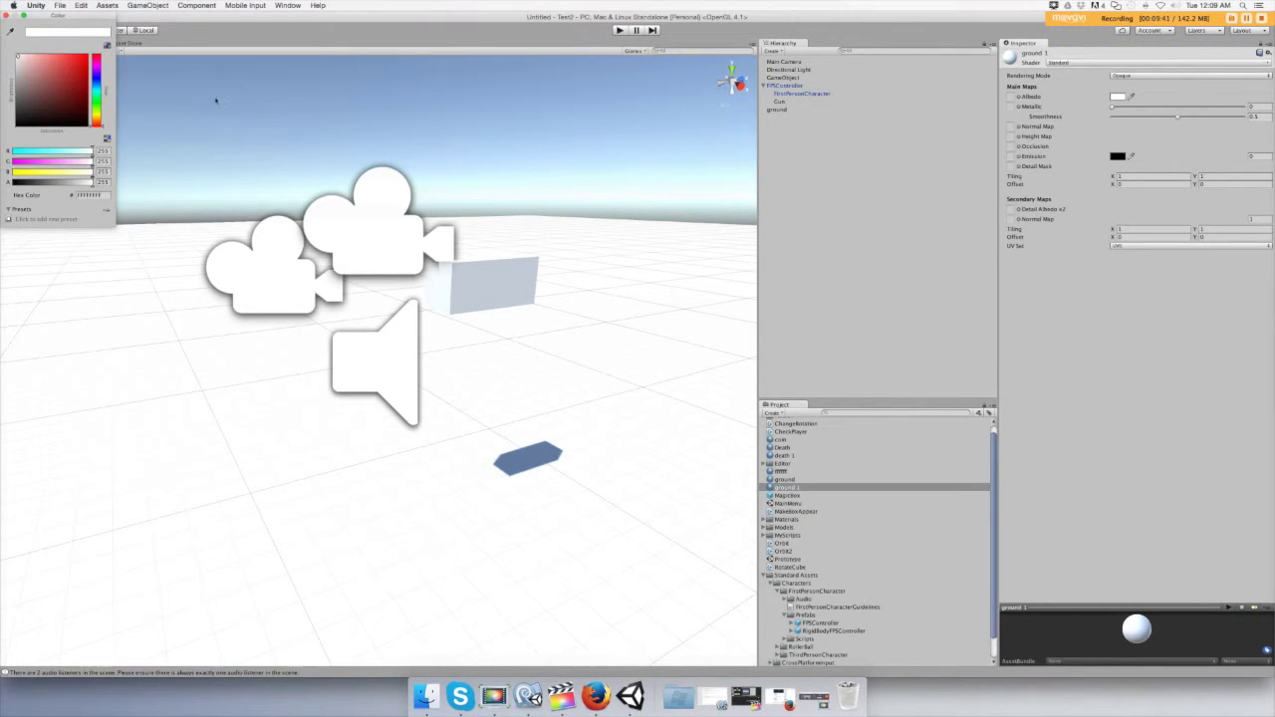
pyautogui.moveTo(108, 95); pyautogui.dragTo(88, 57)
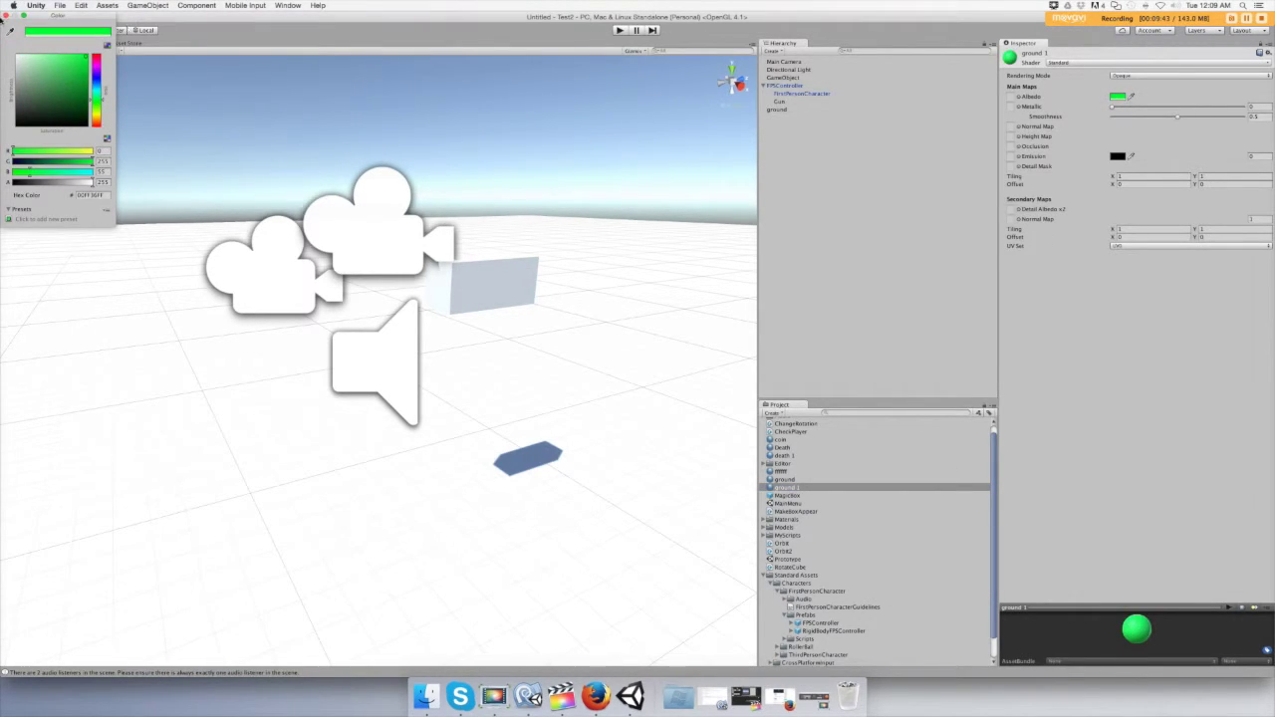
pyautogui.click(9, 14)
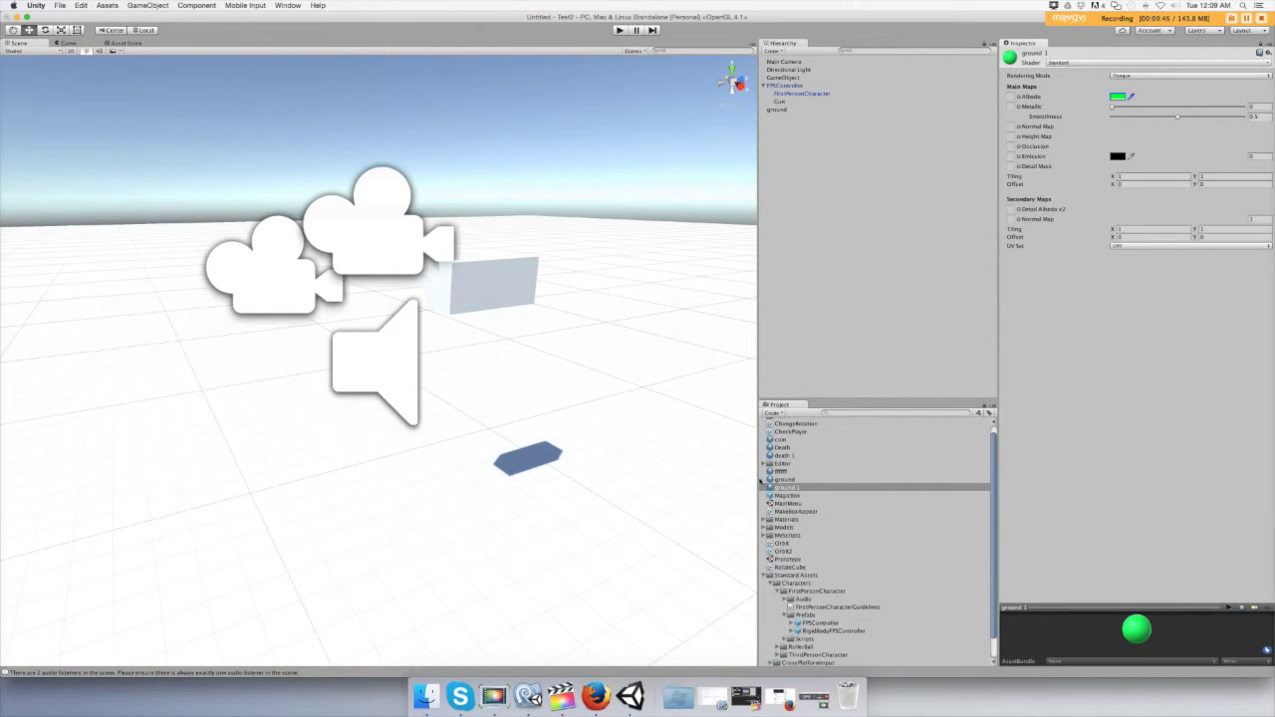
pyautogui.scroll(-1, 761, 482)
pyautogui.moveTo(786, 470); pyautogui.dragTo(783, 110)
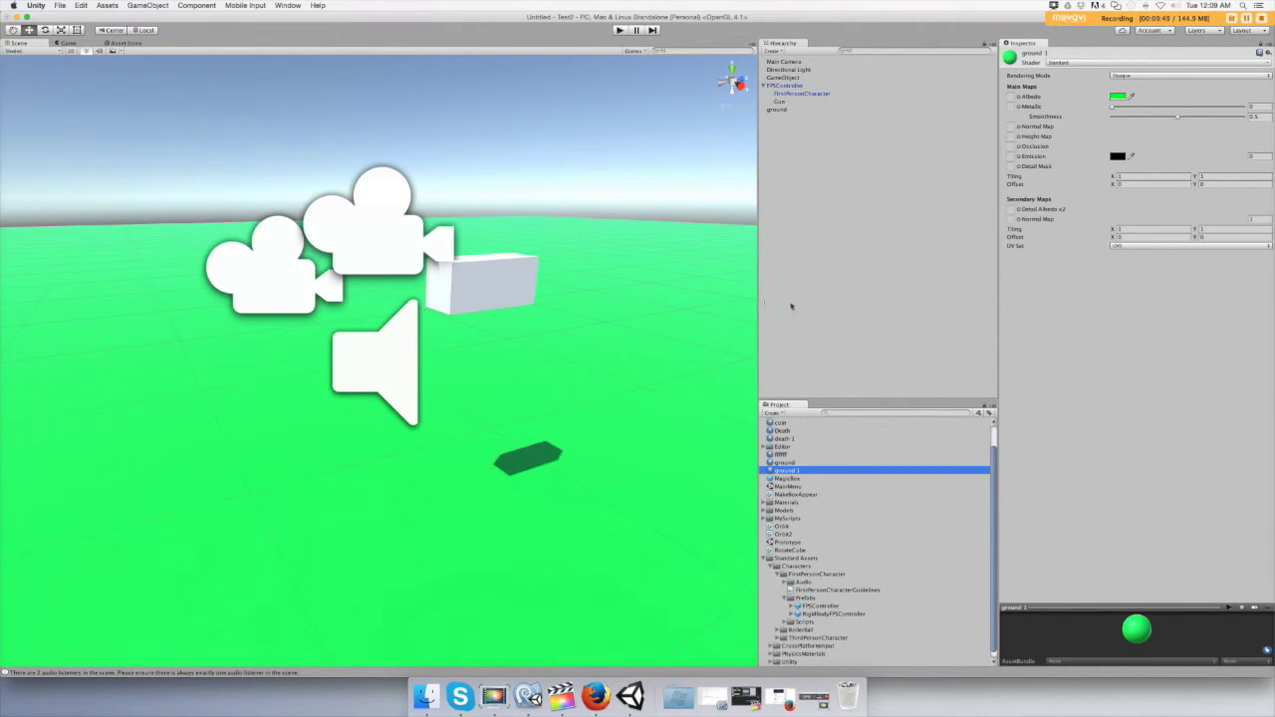
# - Darken the new ground material's albedo to a deep green and check the result in the game view
pyautogui.click(1117, 96)
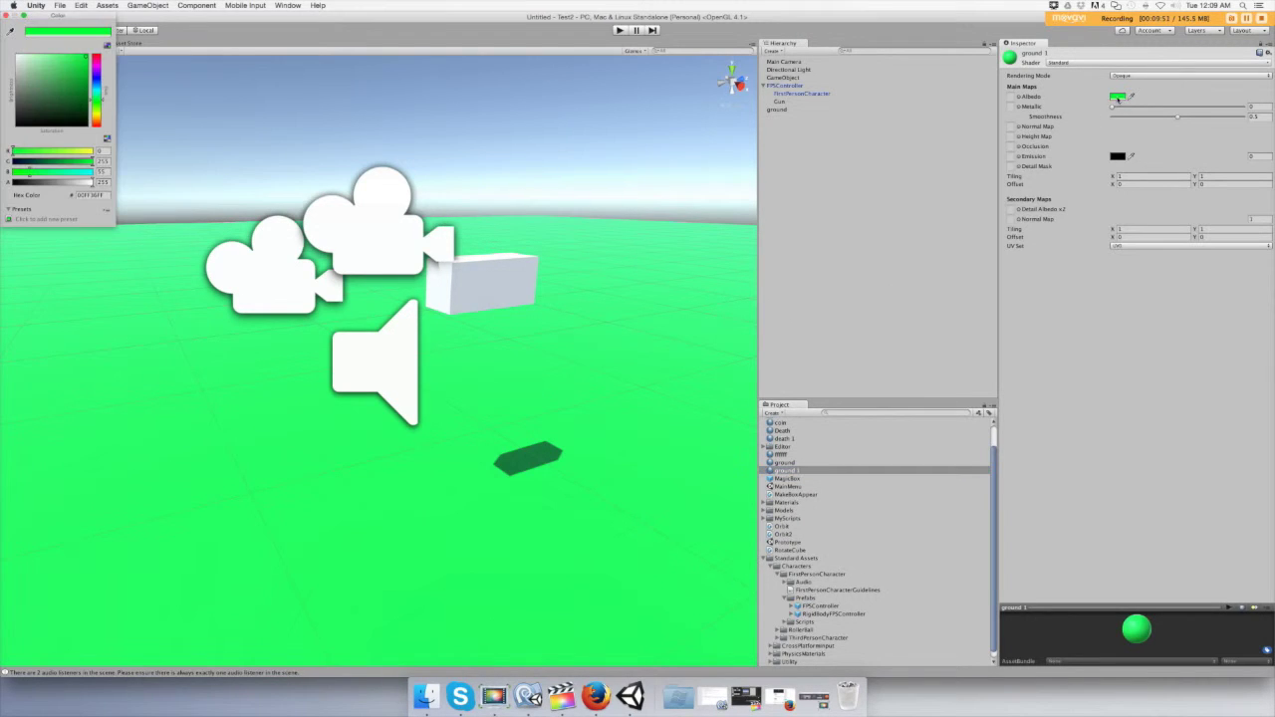
pyautogui.moveTo(79, 75); pyautogui.dragTo(62, 114)
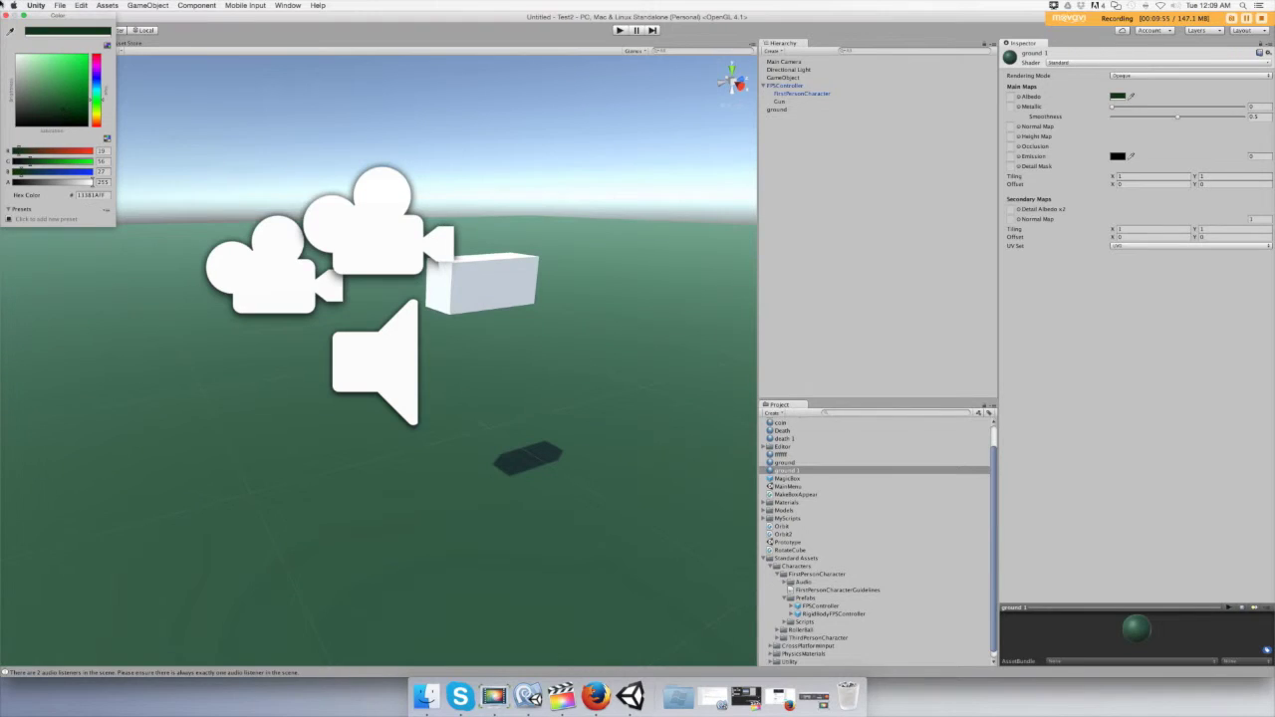
pyautogui.click(6, 16)
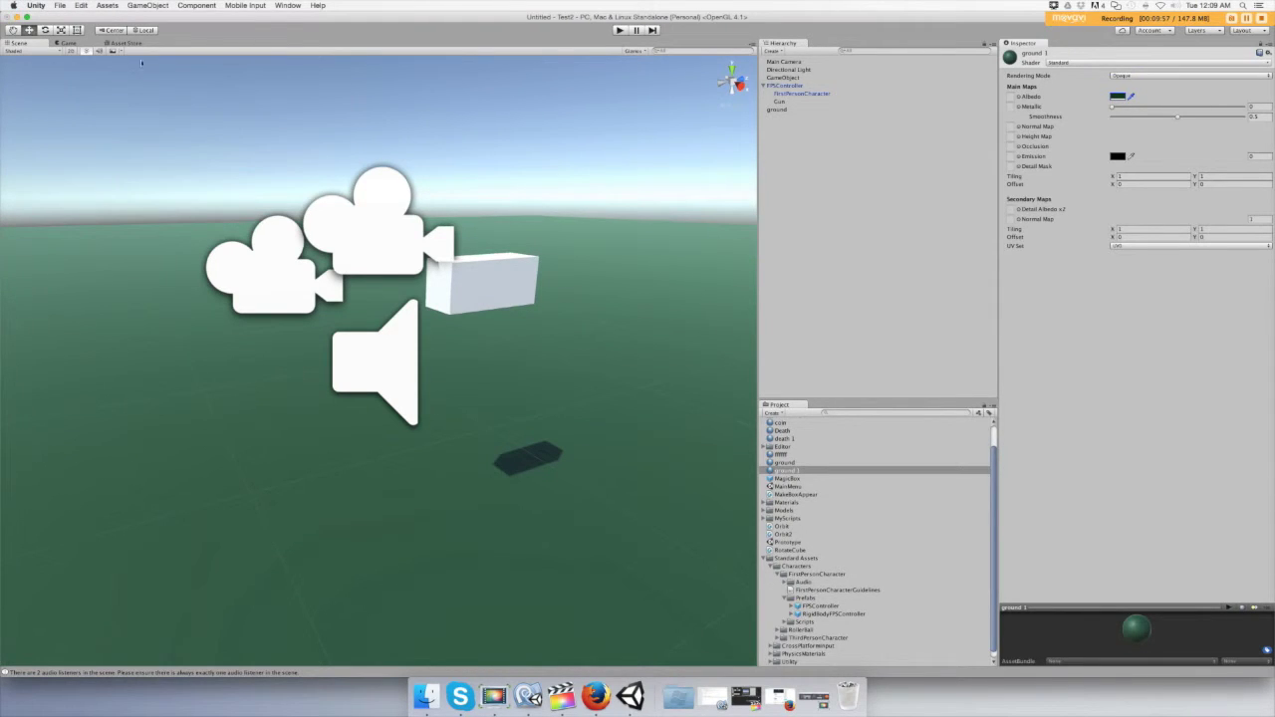
pyautogui.click(66, 43)
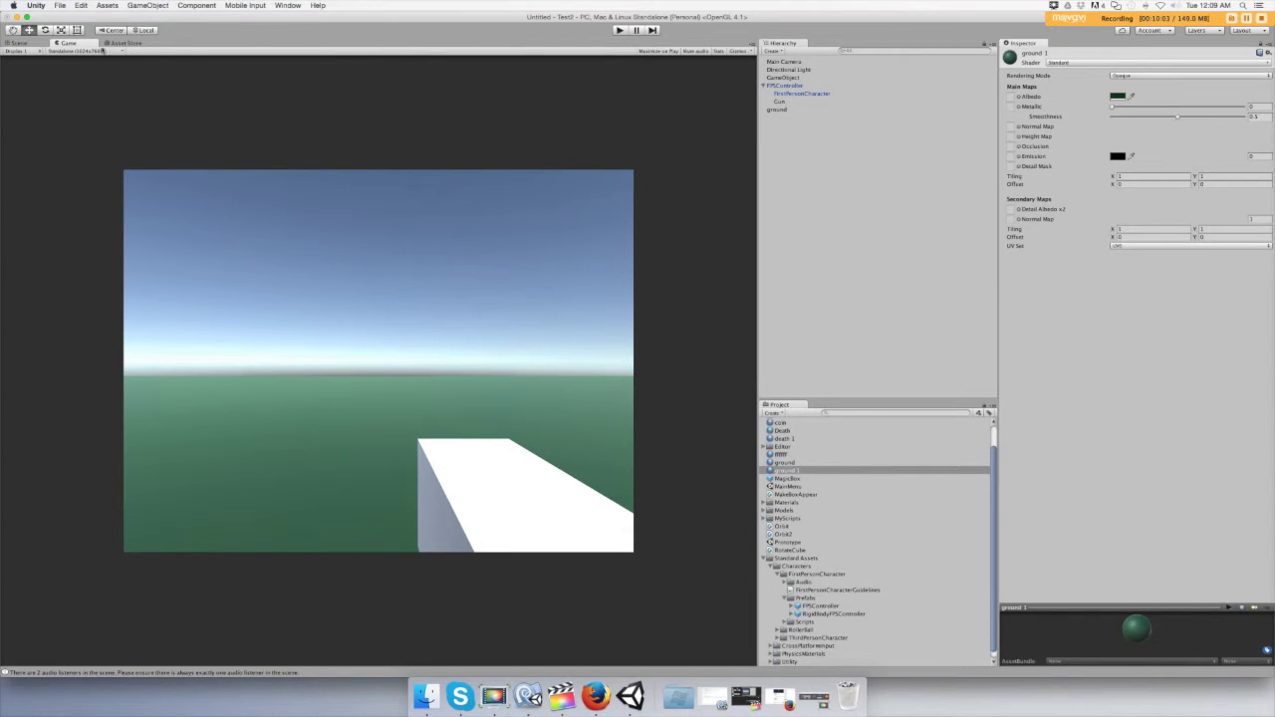
# - Select the FPSController and play the scene to test its mouse look on the green ground
pyautogui.click(40, 43)
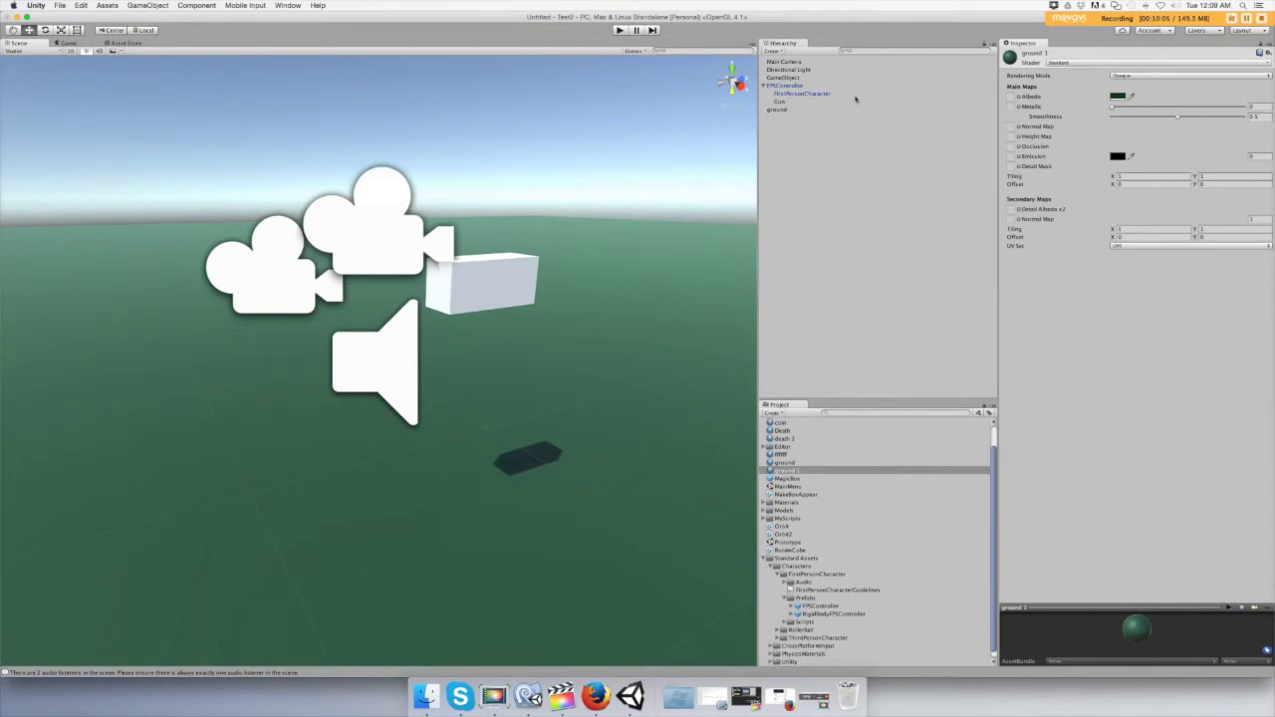
pyautogui.click(786, 86)
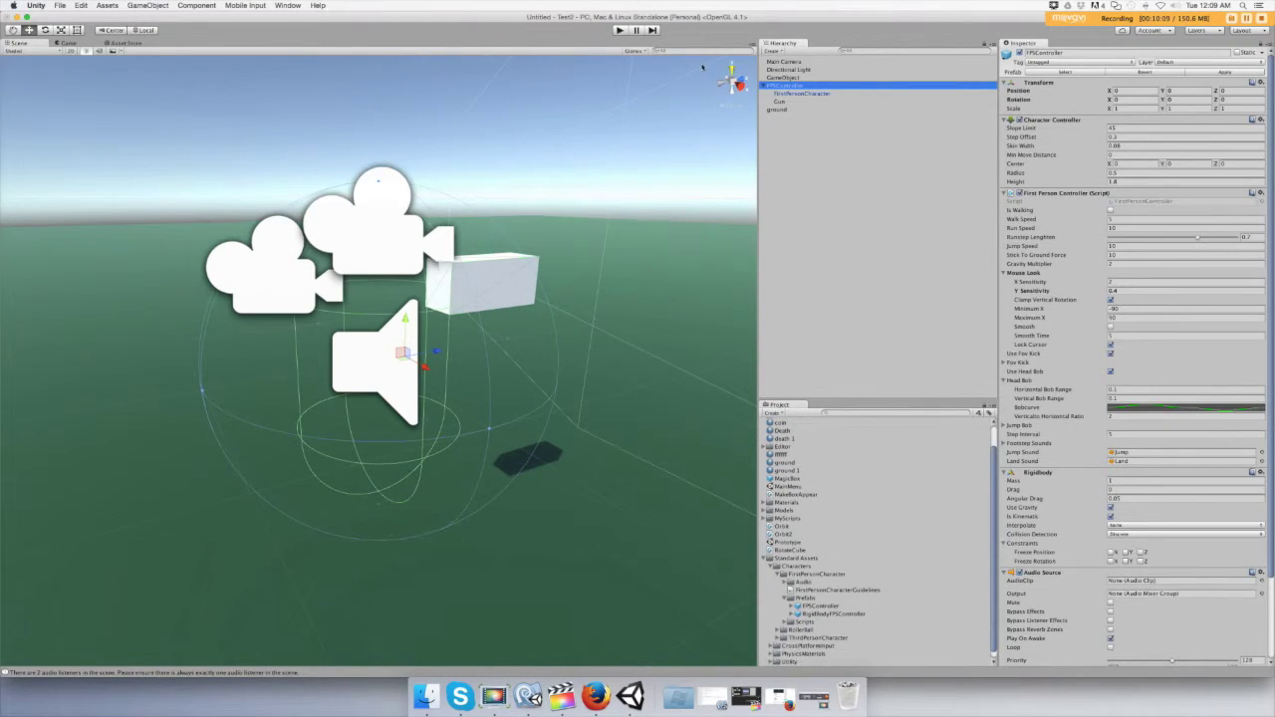
pyautogui.click(619, 30)
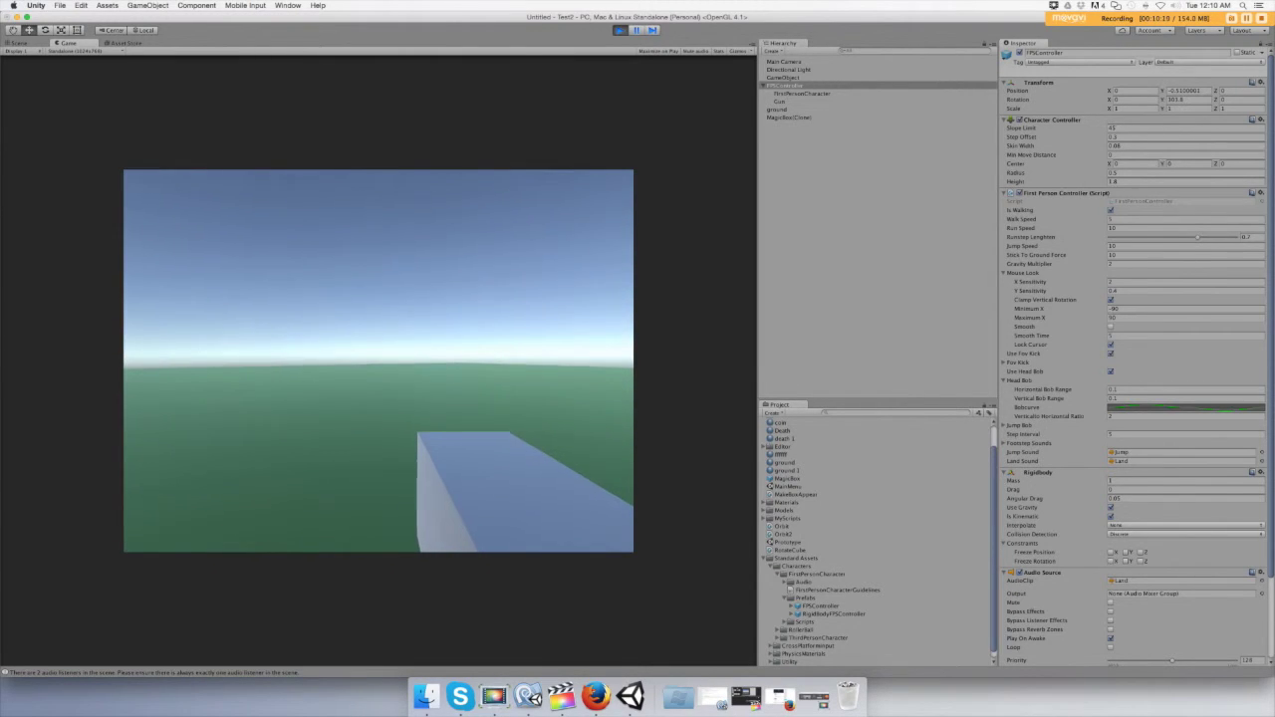
pyautogui.click(620, 30)
# - Set the FPSController's mouse look Y Sensitivity to 0 and play the scene to test it
pyautogui.click(1132, 288)
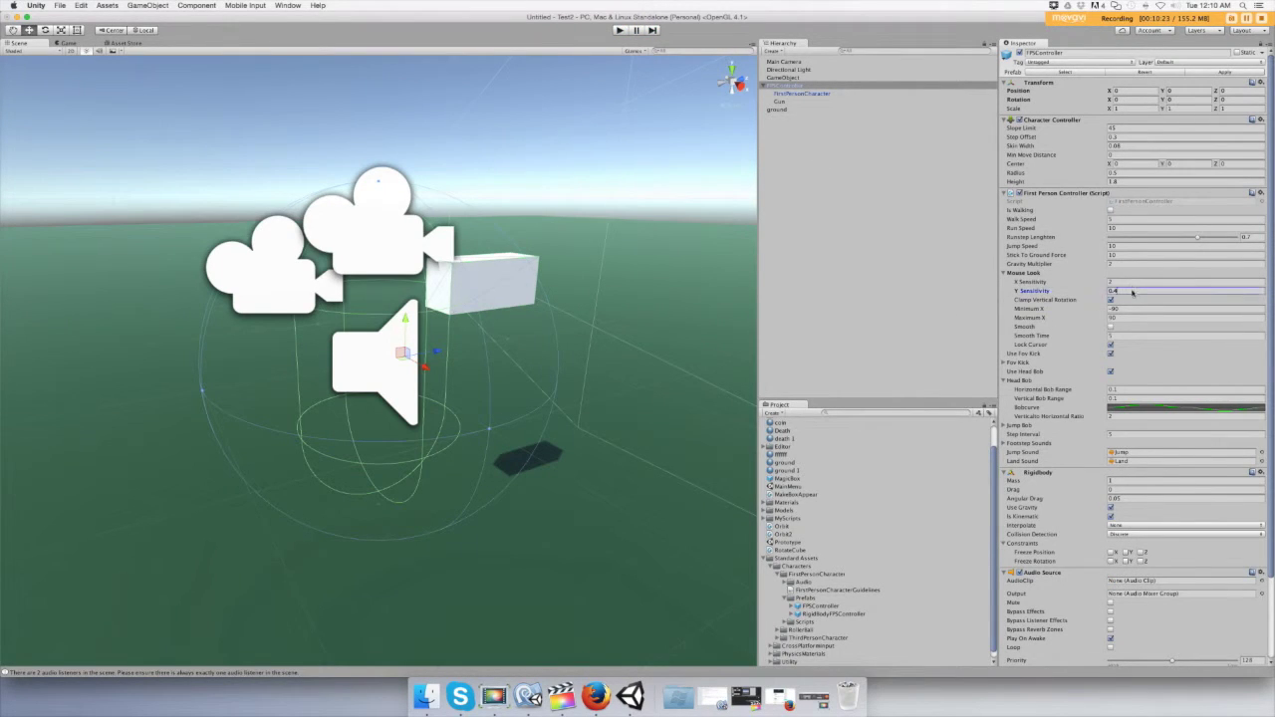
pyautogui.write('0')
pyautogui.click(621, 32)
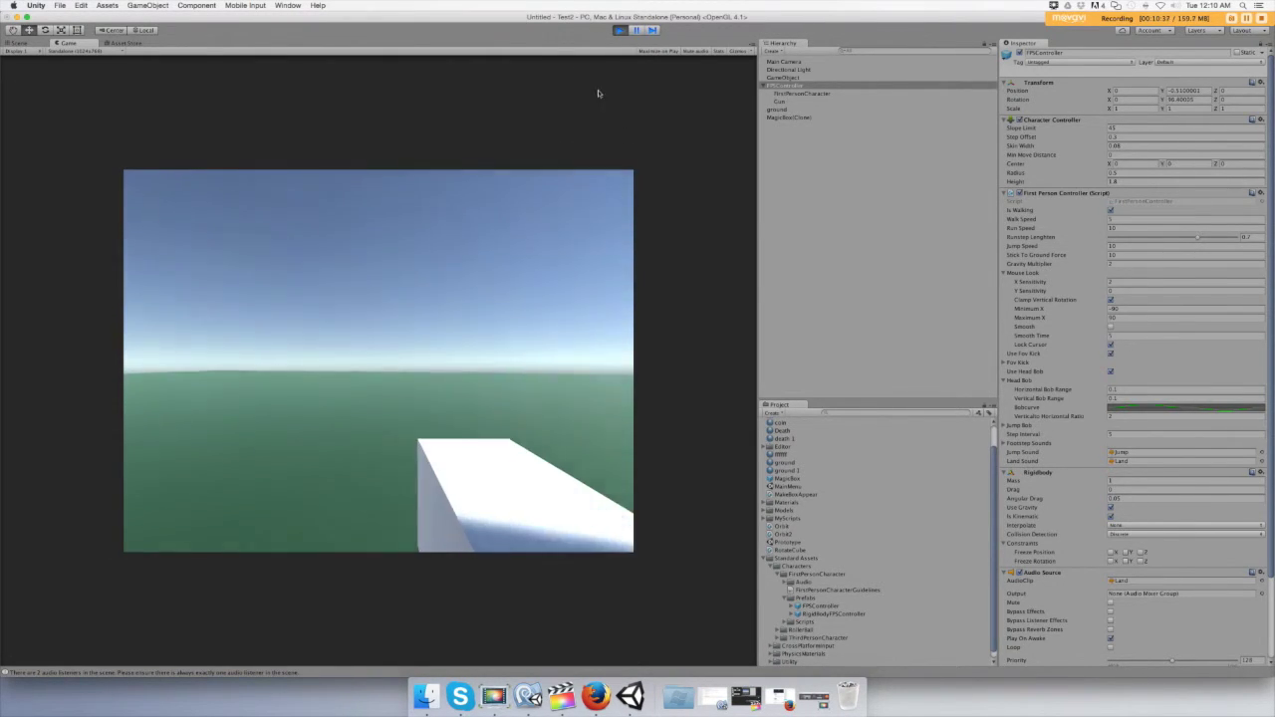
pyautogui.click(620, 30)
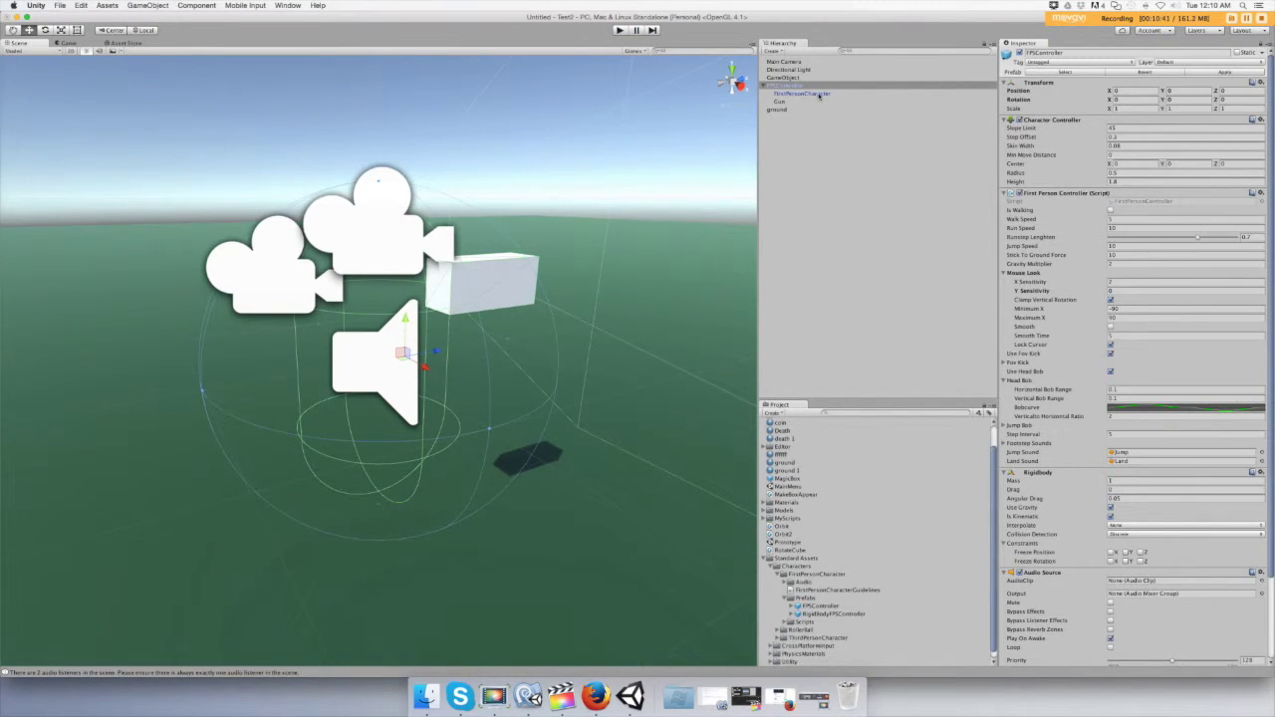
# - Duplicate the Gun cube under the FPSController and rename the copy Barrel
pyautogui.scroll(2, 573, 222)
pyautogui.press('f')
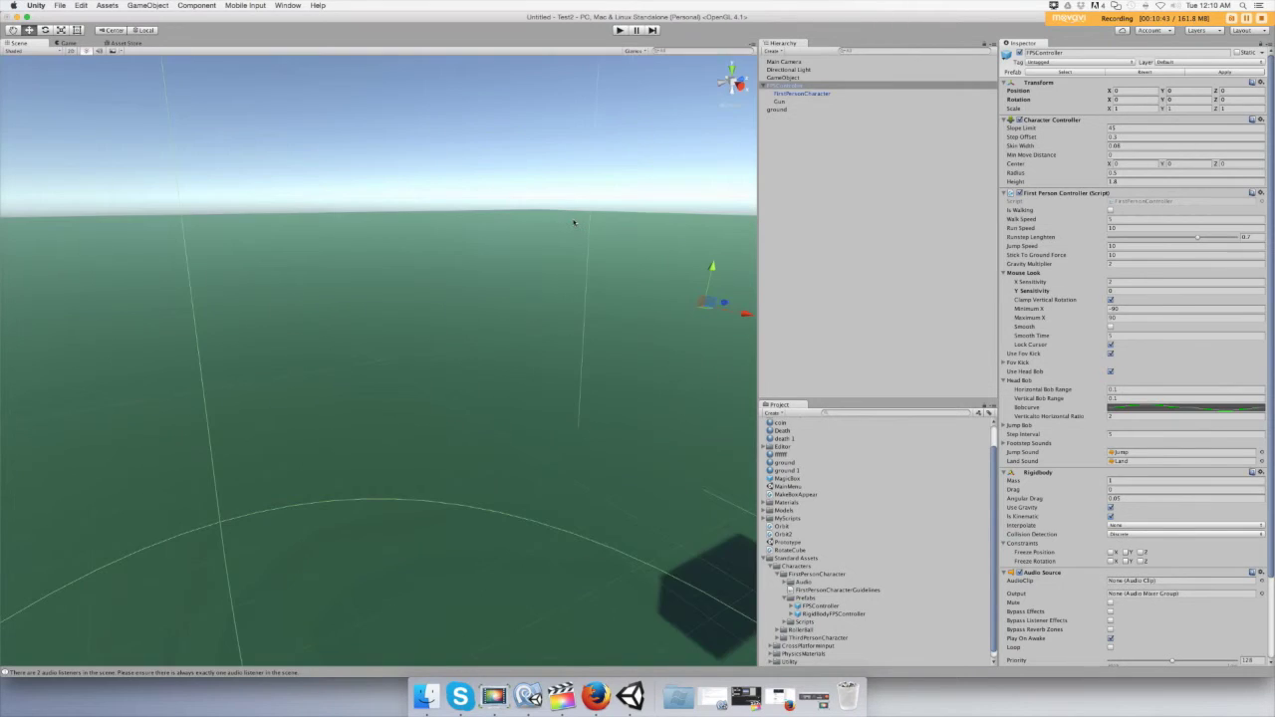
pyautogui.scroll(2, 460, 319)
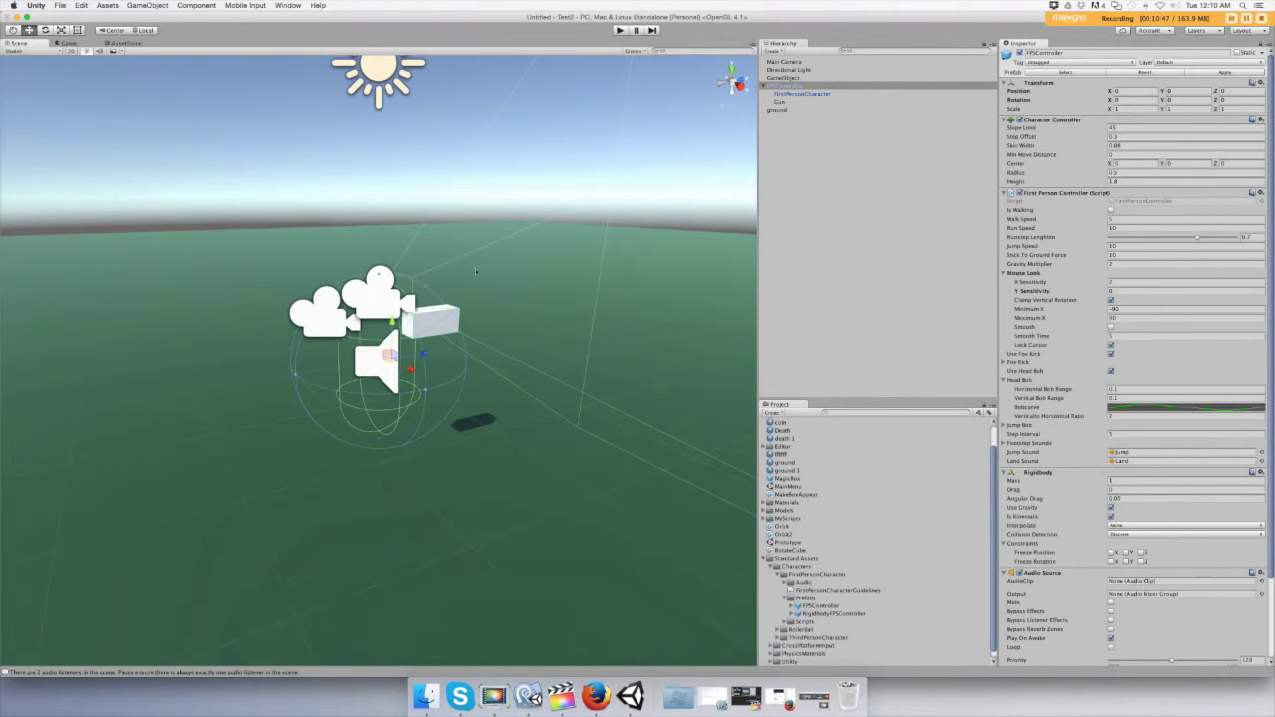
pyautogui.click(779, 103)
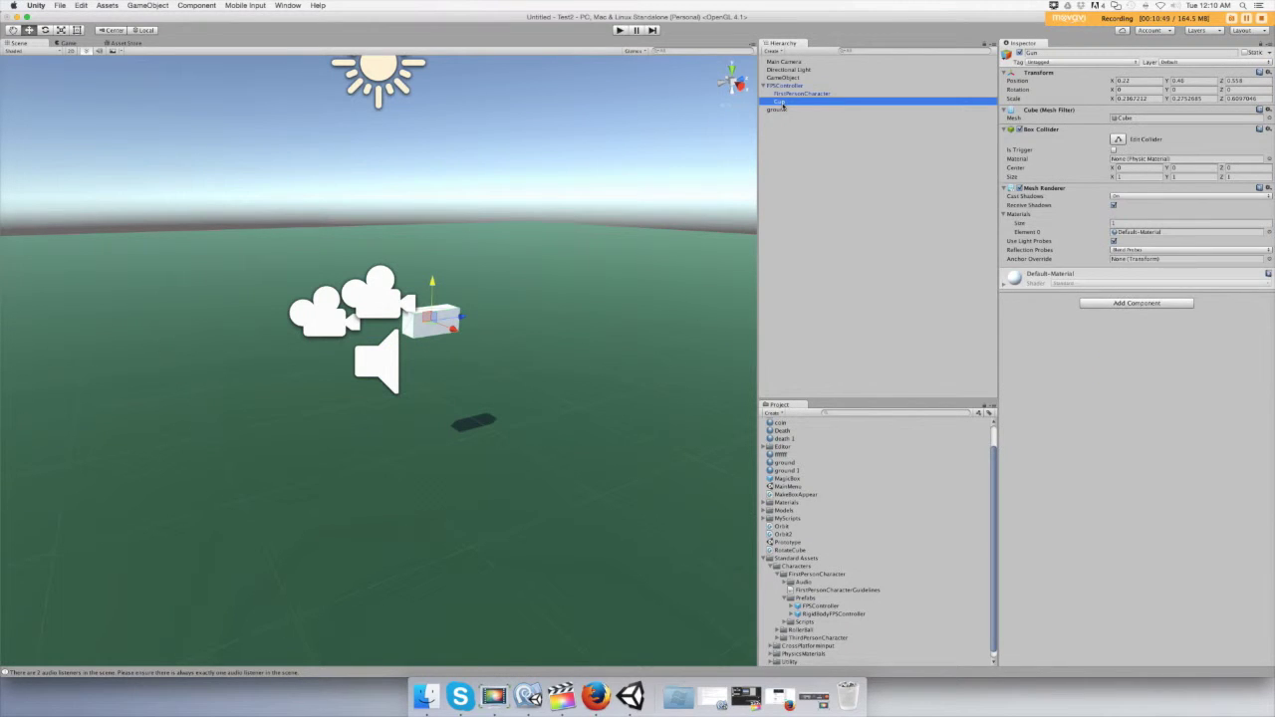
pyautogui.press('super+d')
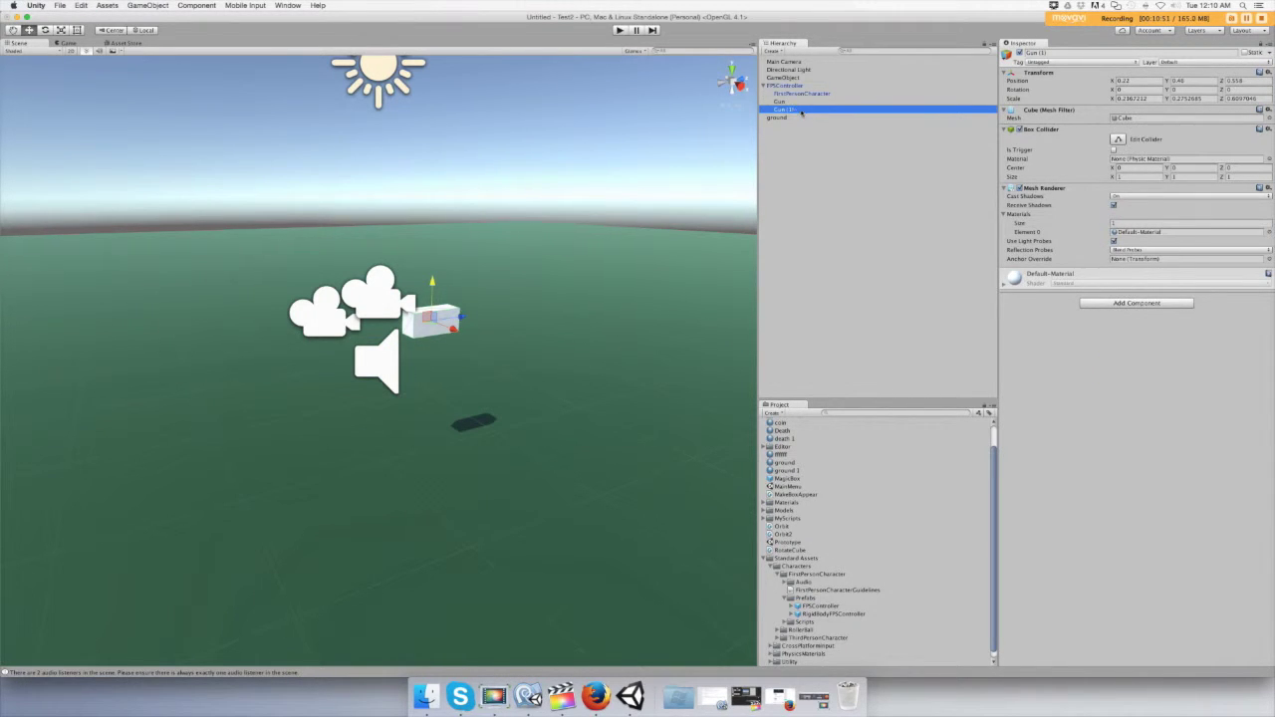
pyautogui.click(800, 112)
pyautogui.press('BackSpace')
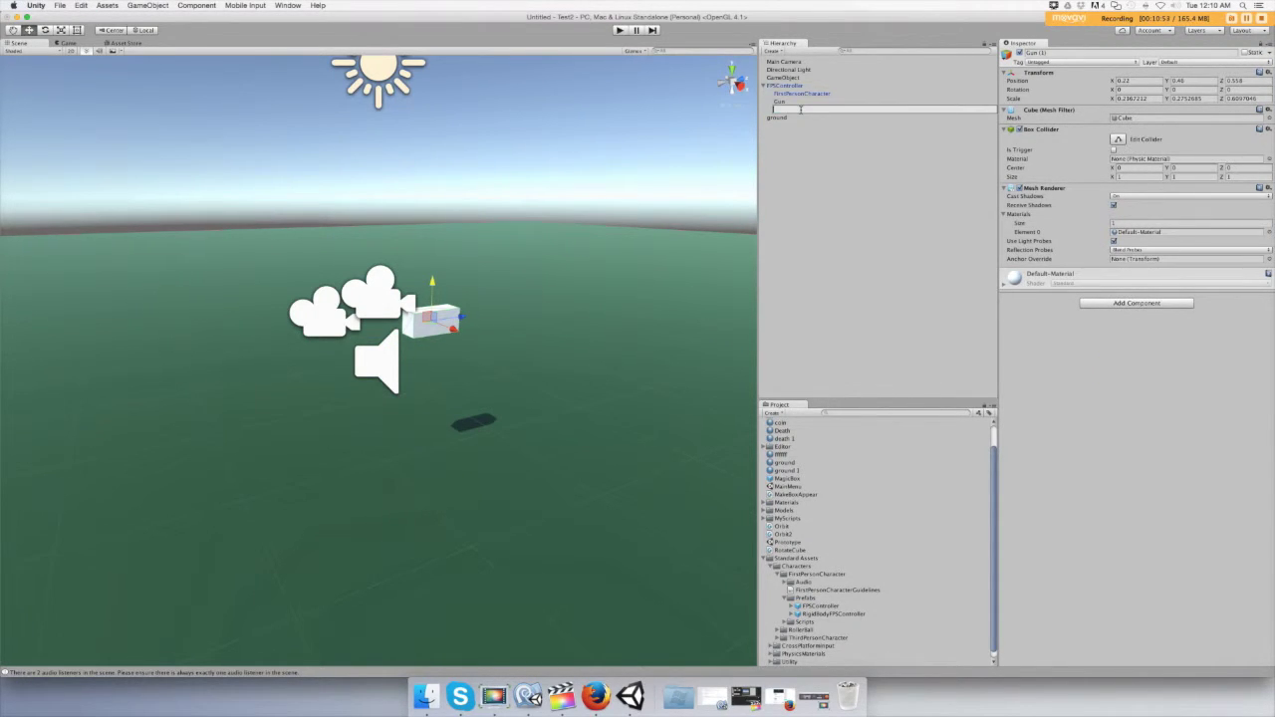
pyautogui.write('Barrel')
pyautogui.press('Return')
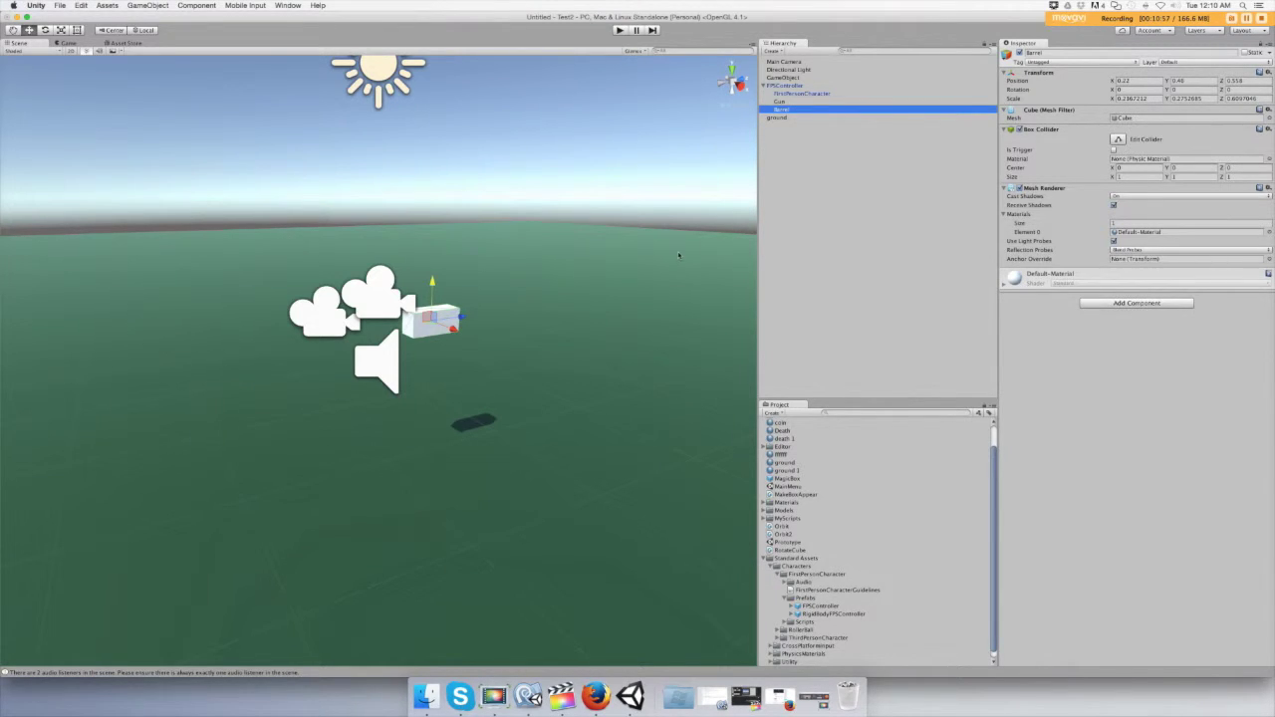
# - Move Barrel forward along Z beyond the gun and thin its X and Y scale to about 0.06
pyautogui.moveTo(463, 315); pyautogui.dragTo(519, 312)
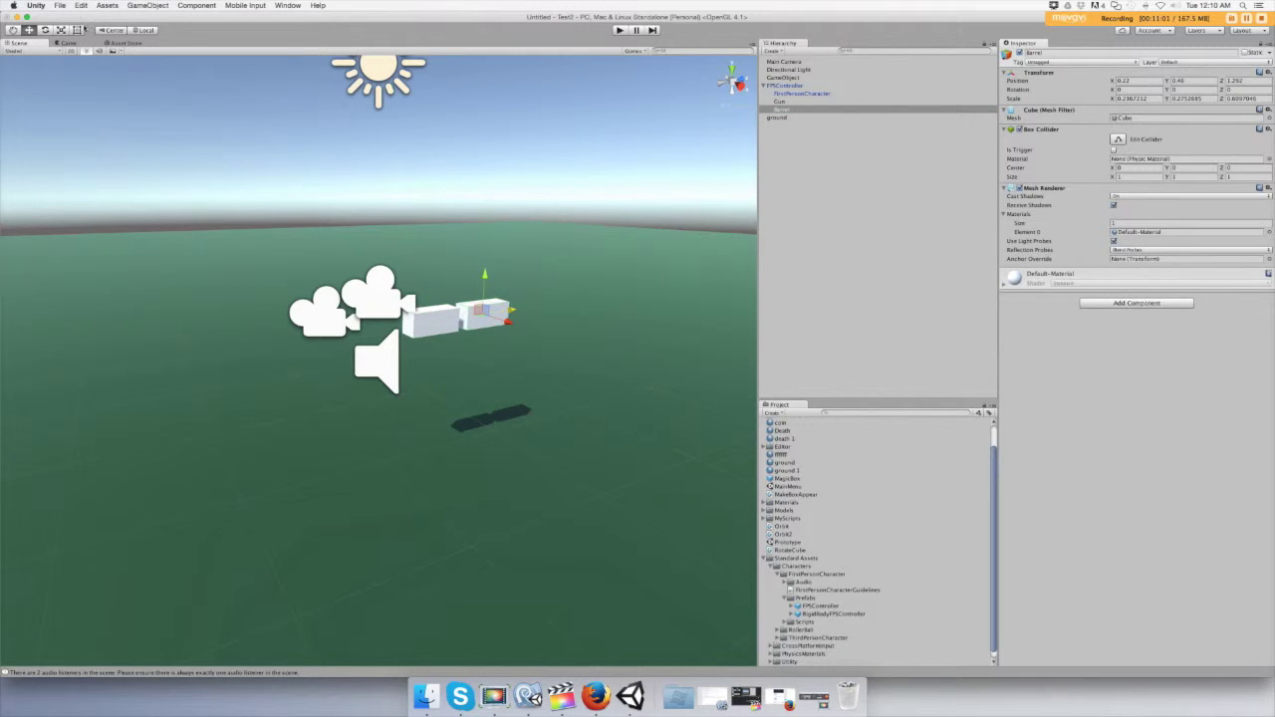
pyautogui.click(62, 30)
pyautogui.moveTo(485, 276); pyautogui.dragTo(366, 295)
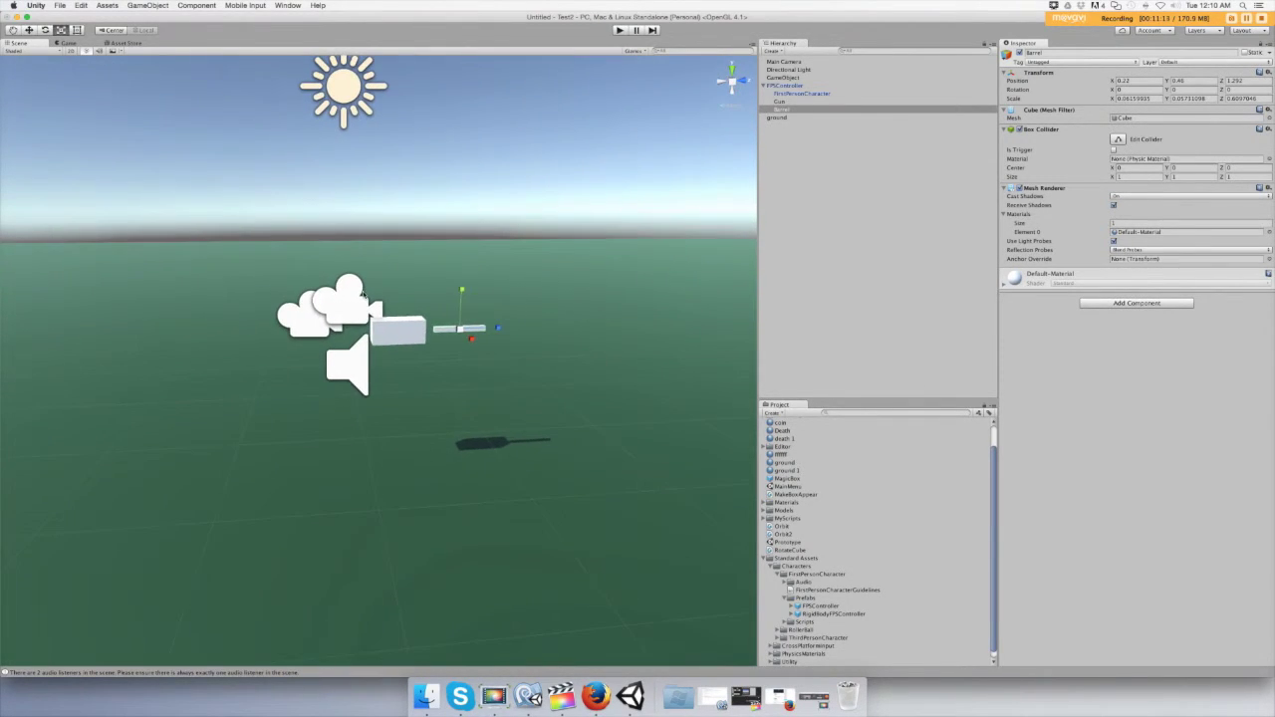
# - Shorten Barrel's Z scale to about 0.44 and move it back along Z to about 1.0 so it meets the gun
pyautogui.click(30, 31)
pyautogui.moveTo(496, 328); pyautogui.dragTo(484, 328)
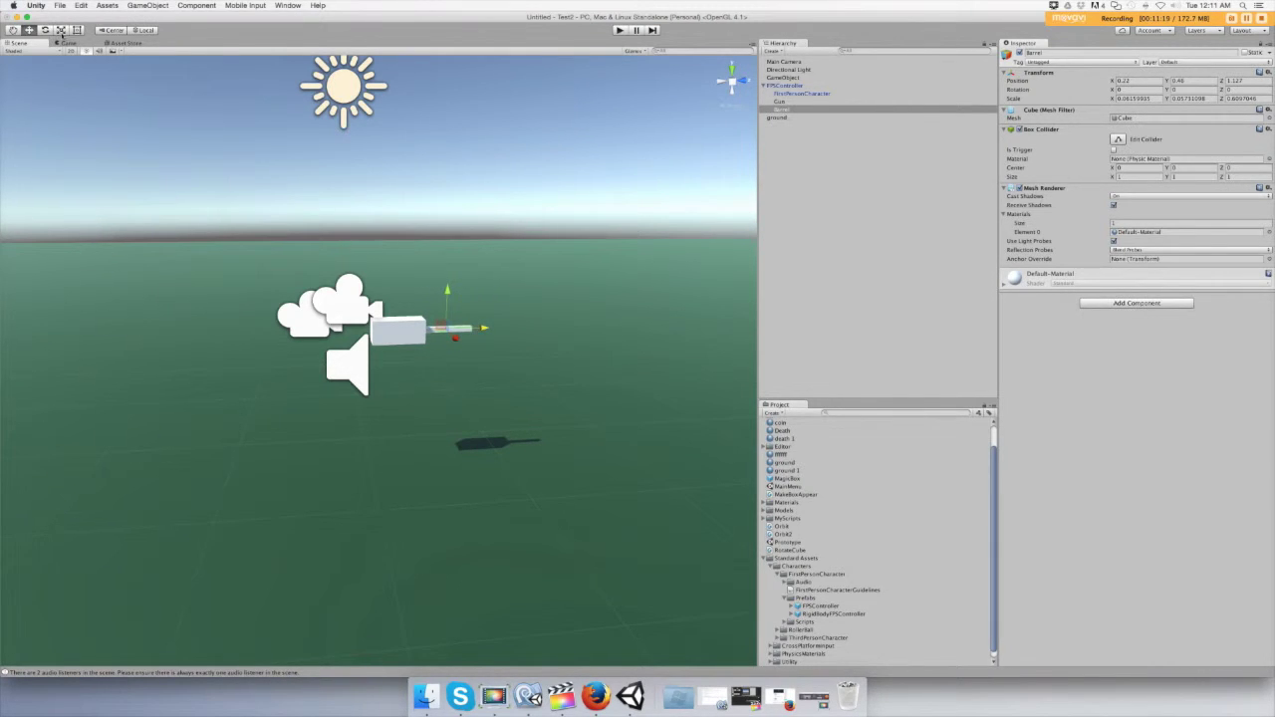
pyautogui.click(60, 31)
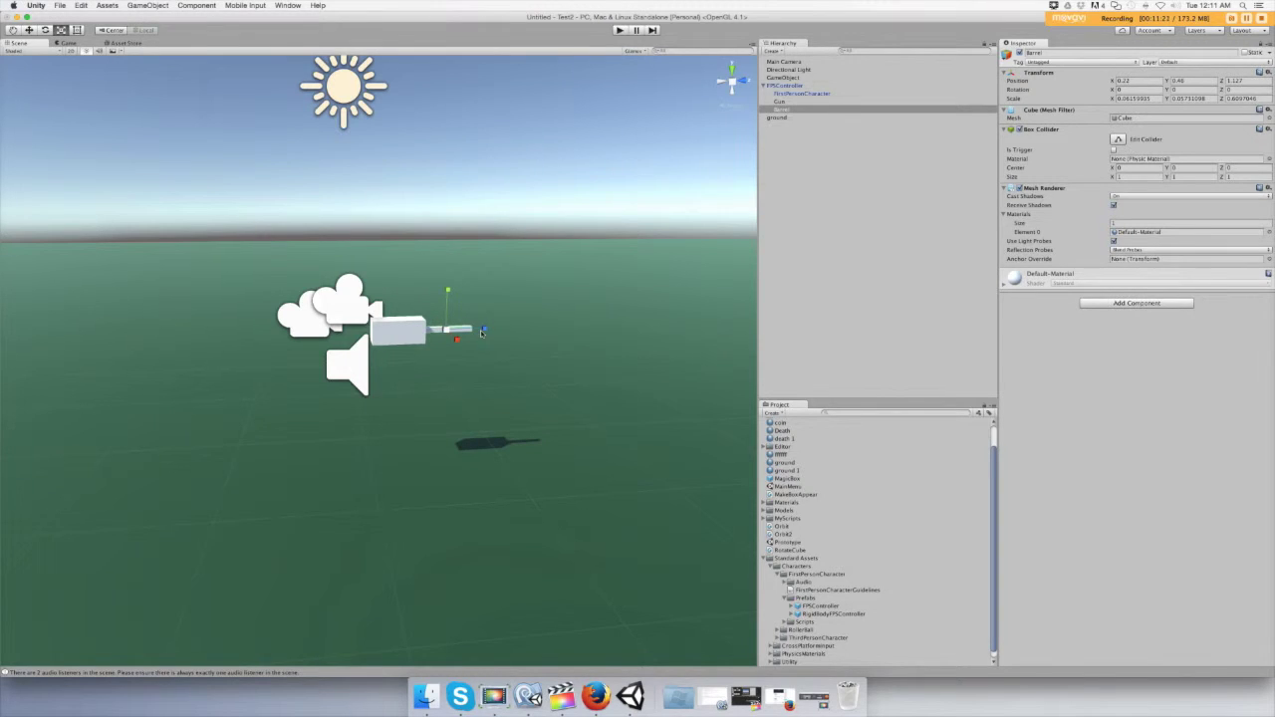
pyautogui.moveTo(483, 332); pyautogui.dragTo(470, 332)
pyautogui.press('alt')
pyautogui.click(30, 30)
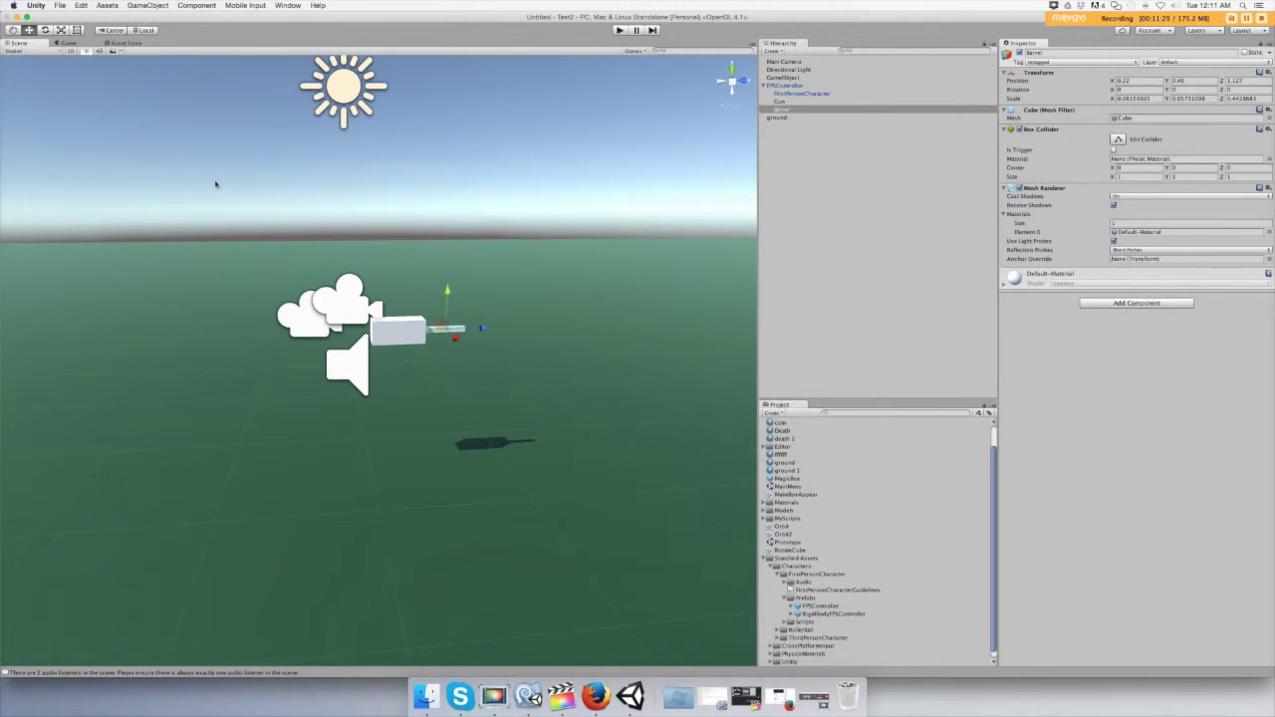
pyautogui.keyDown('alt'); pyautogui.moveTo(352, 237); pyautogui.dragTo(322, 360); pyautogui.keyUp('alt')
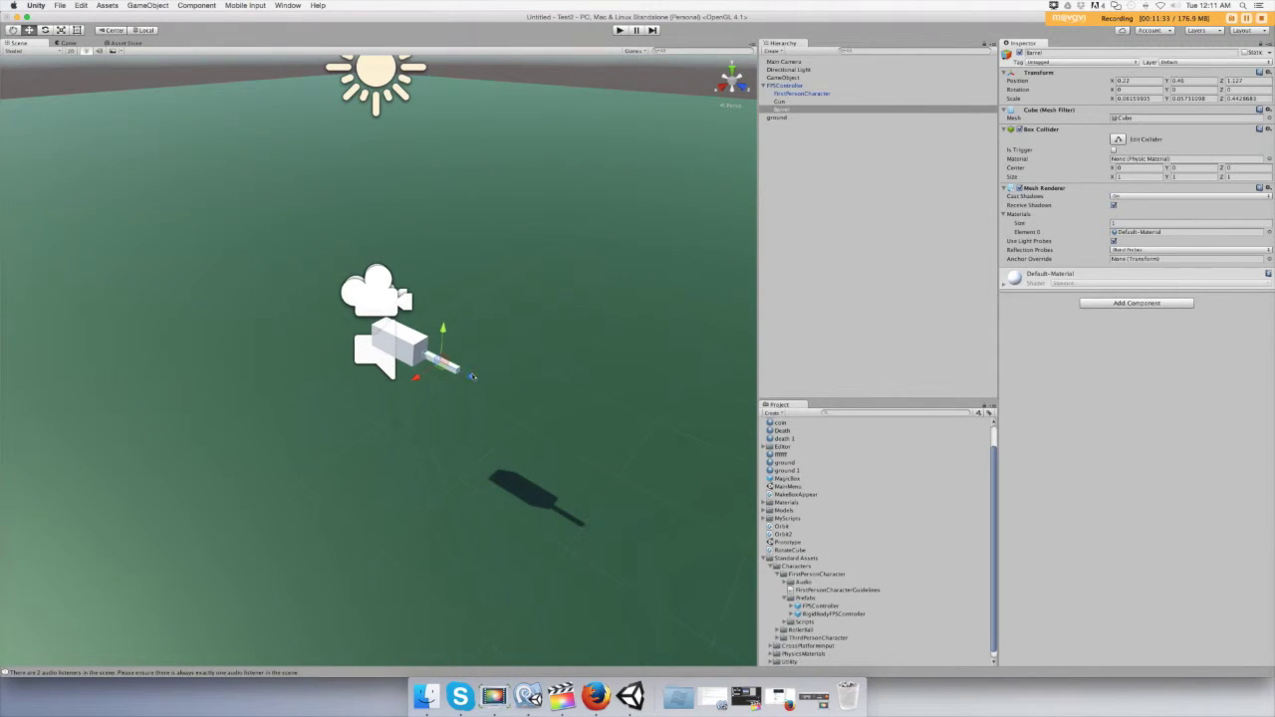
pyautogui.moveTo(466, 376); pyautogui.dragTo(461, 372)
# - Change the death 1 material's albedo to dark blue and apply the material to the Gun
pyautogui.scroll(2, 800, 452)
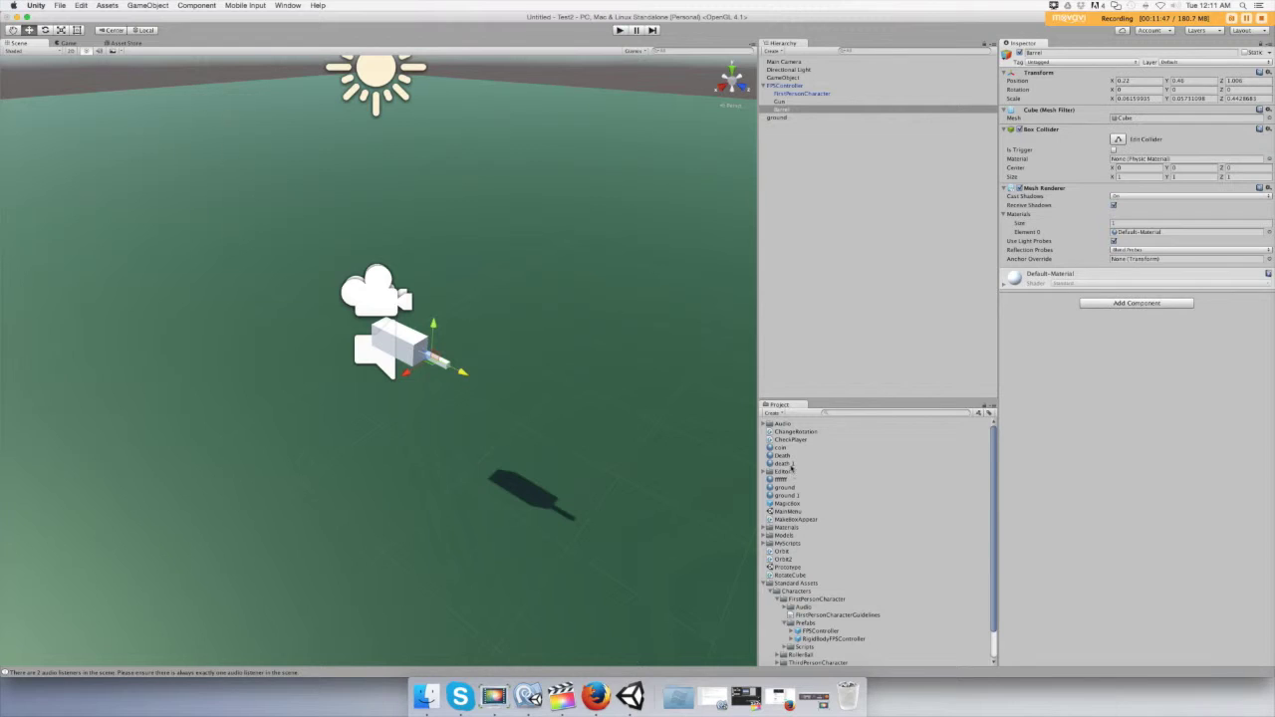
pyautogui.click(792, 465)
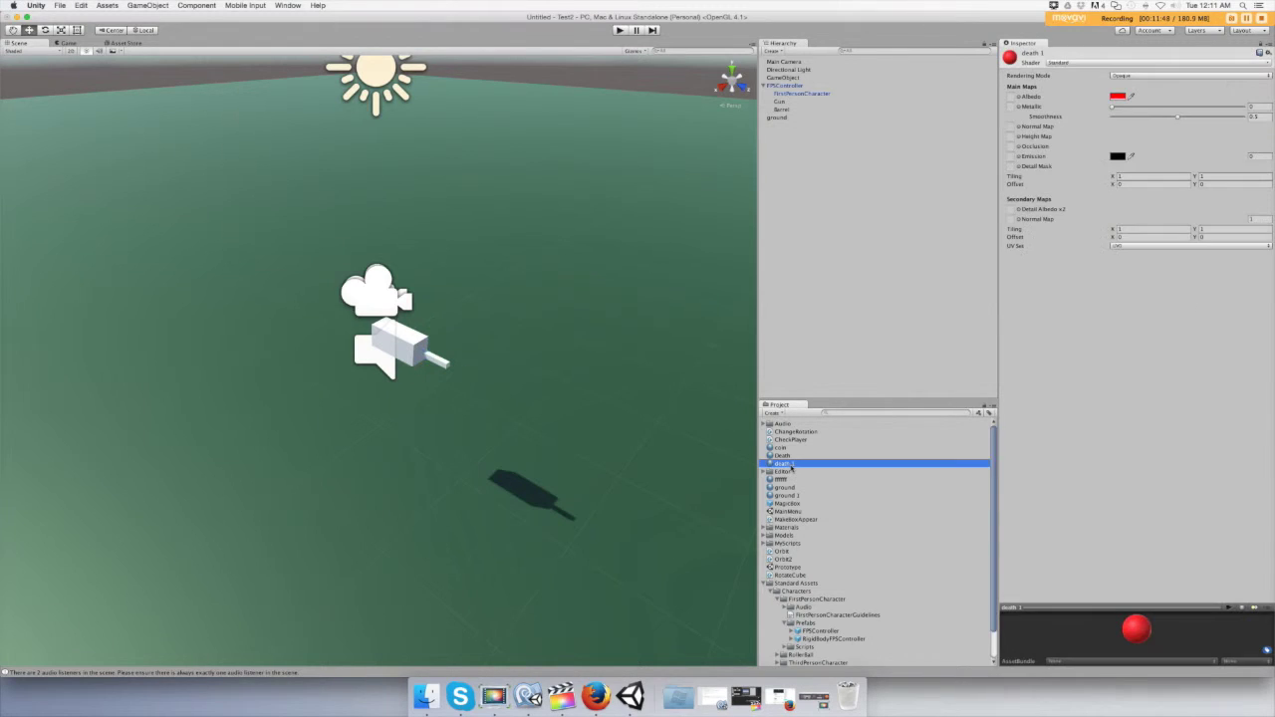
pyautogui.click(1119, 96)
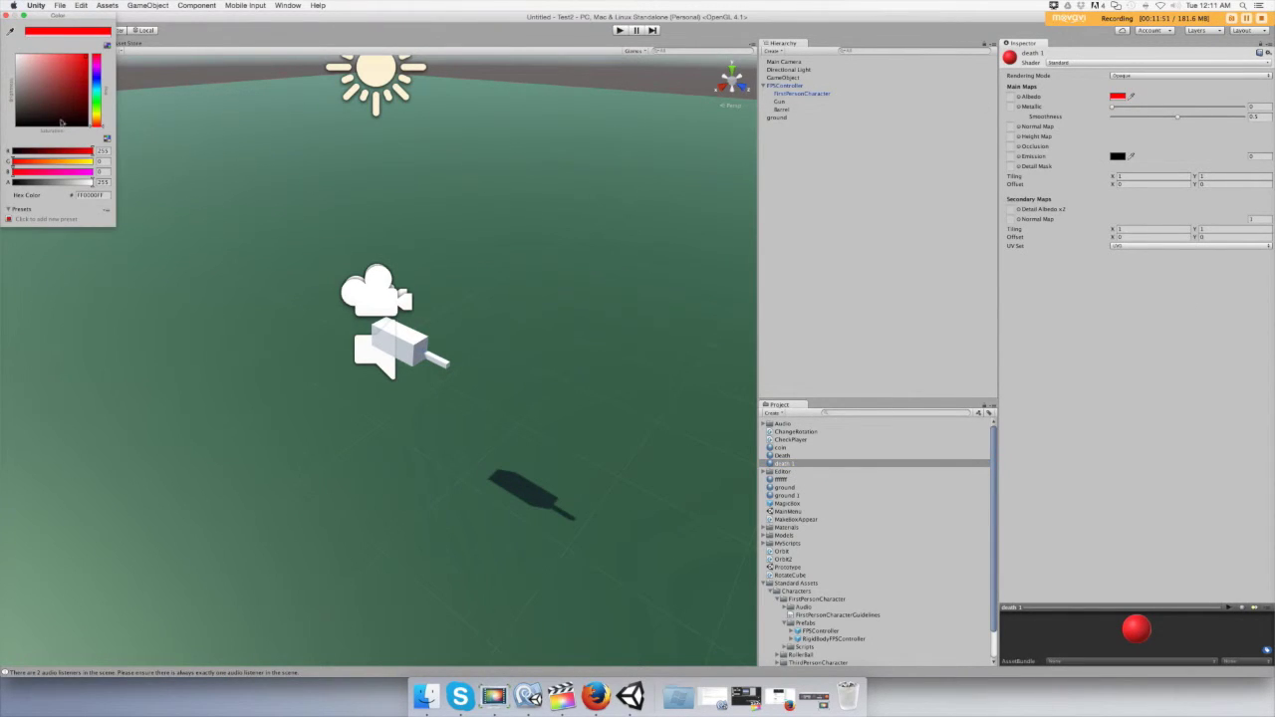
pyautogui.moveTo(95, 77); pyautogui.dragTo(54, 100)
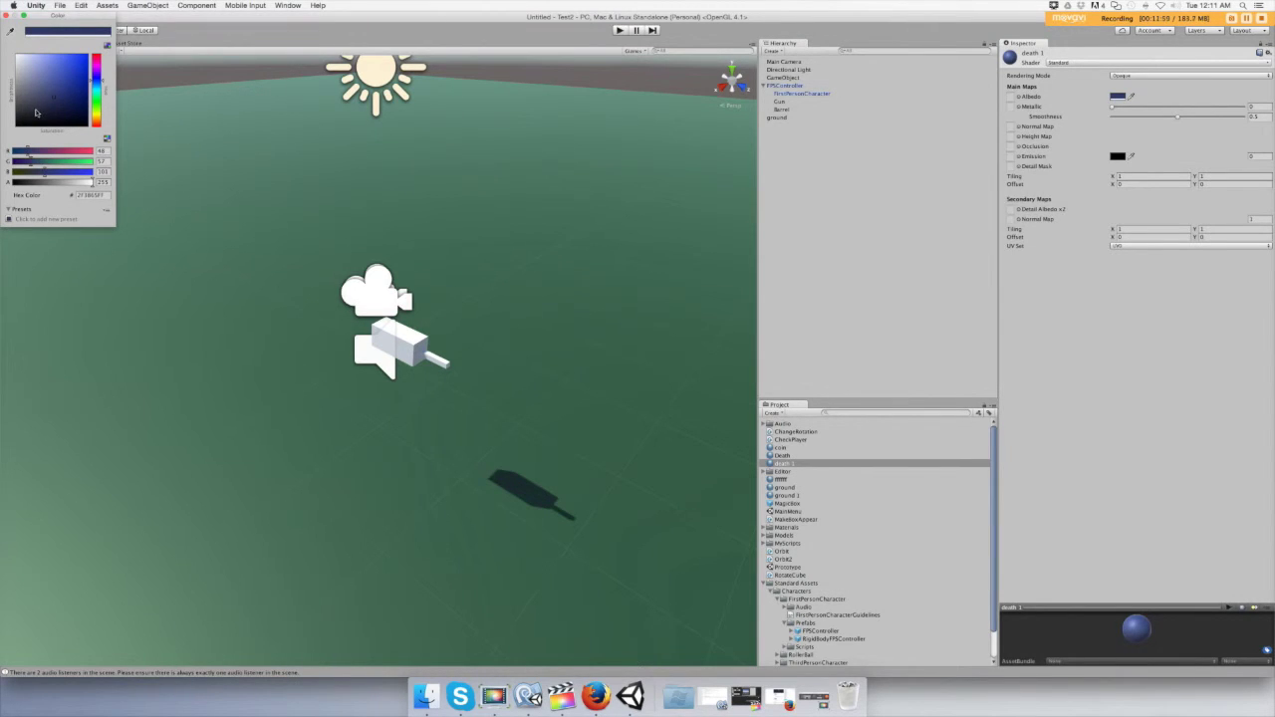
pyautogui.click(793, 465)
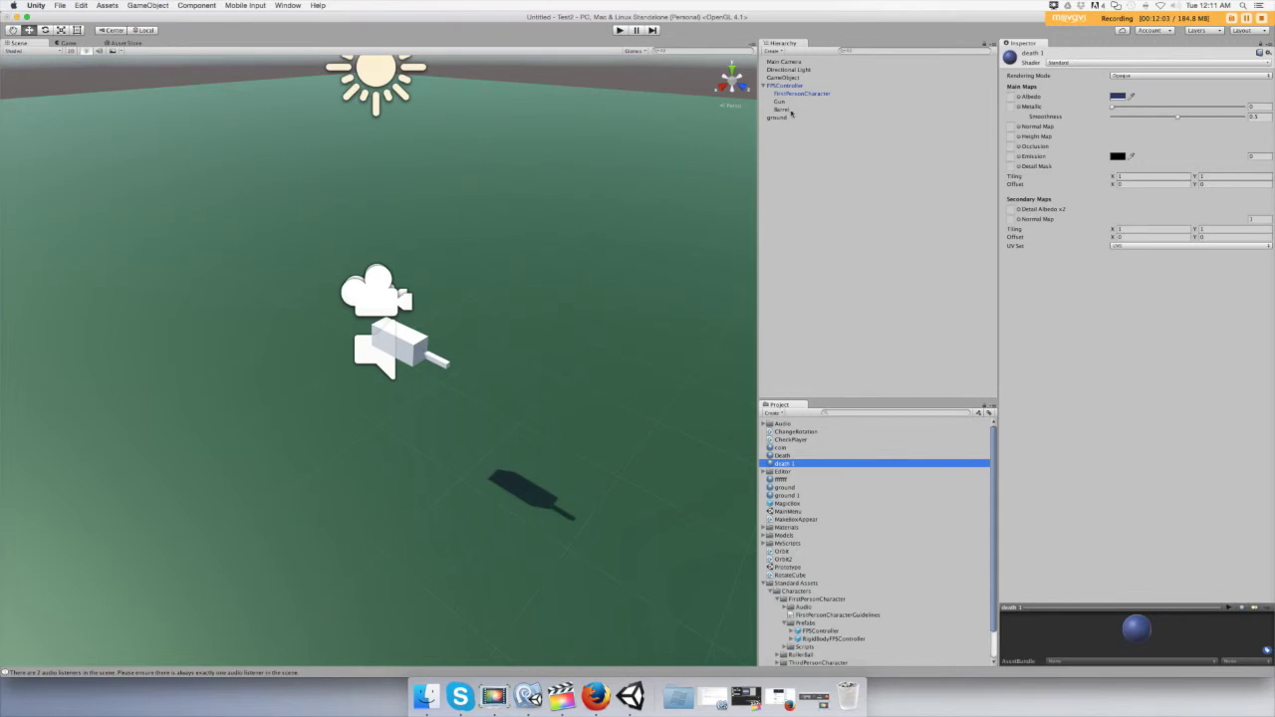
pyautogui.moveTo(785, 466); pyautogui.dragTo(793, 104)
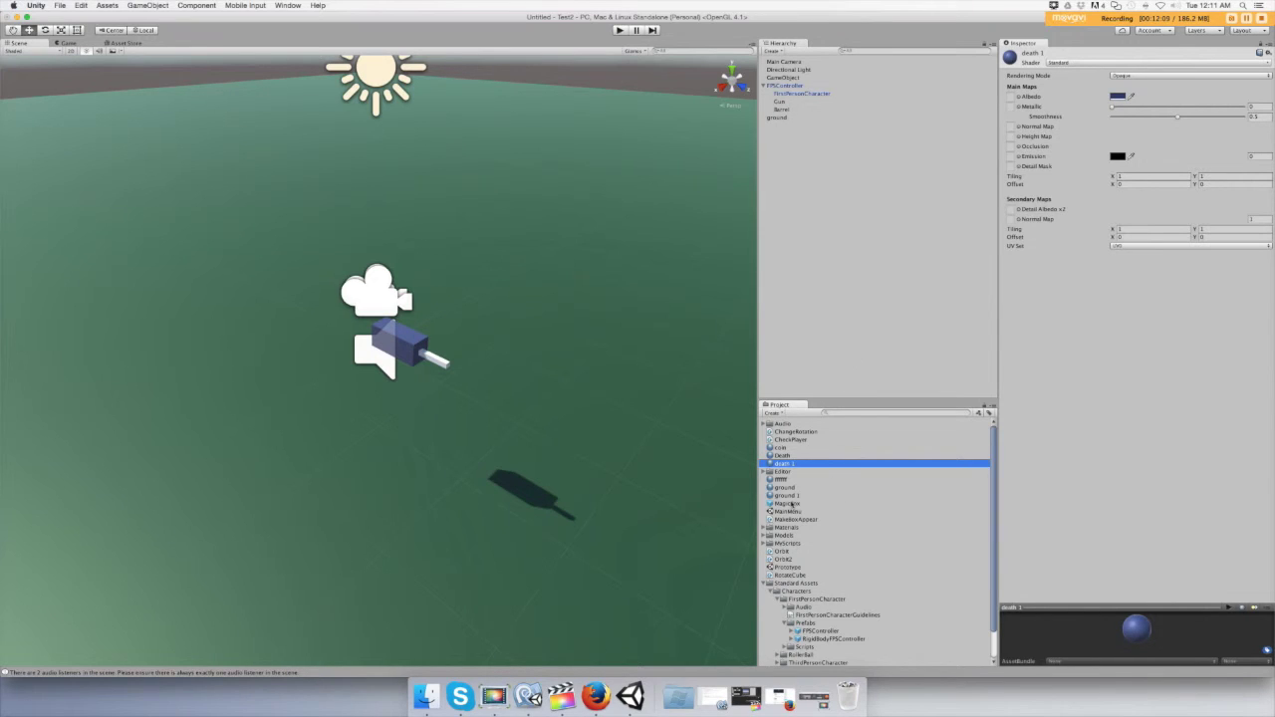
# - Change the original ground material's albedo to light grey, about RGB 218, 218, 218, and apply it to Barrel
pyautogui.click(787, 488)
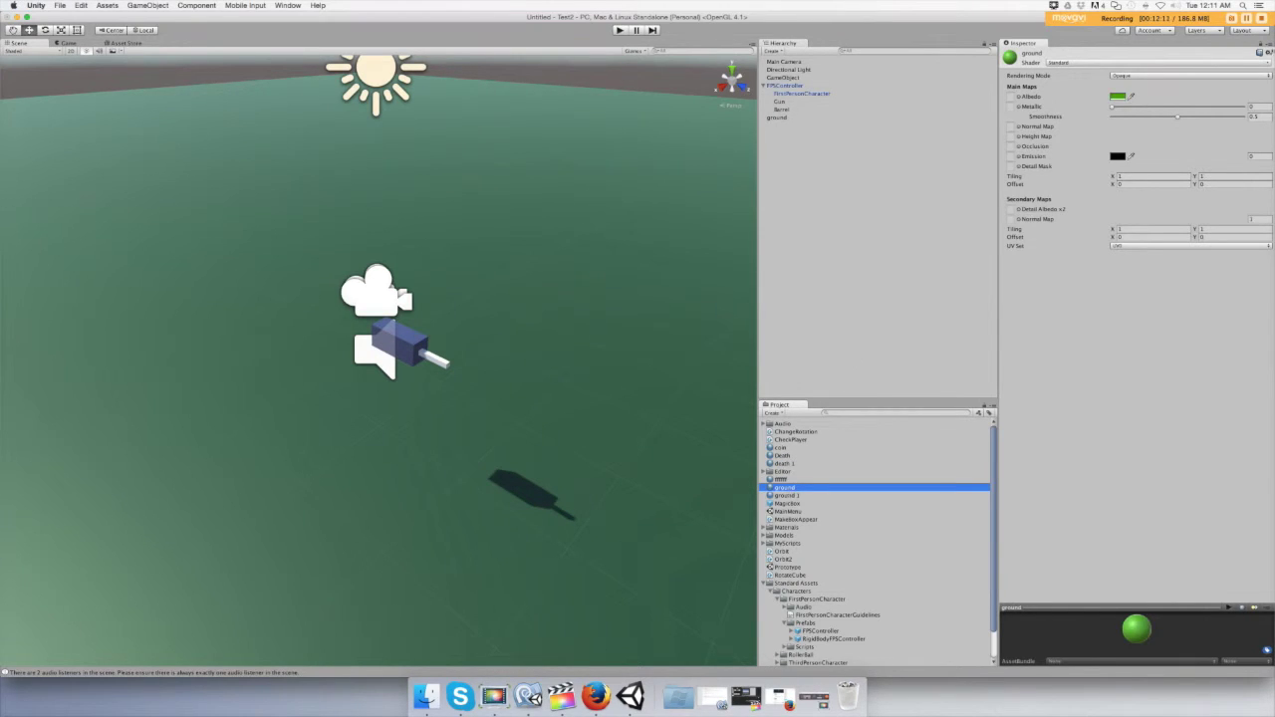
pyautogui.click(1119, 96)
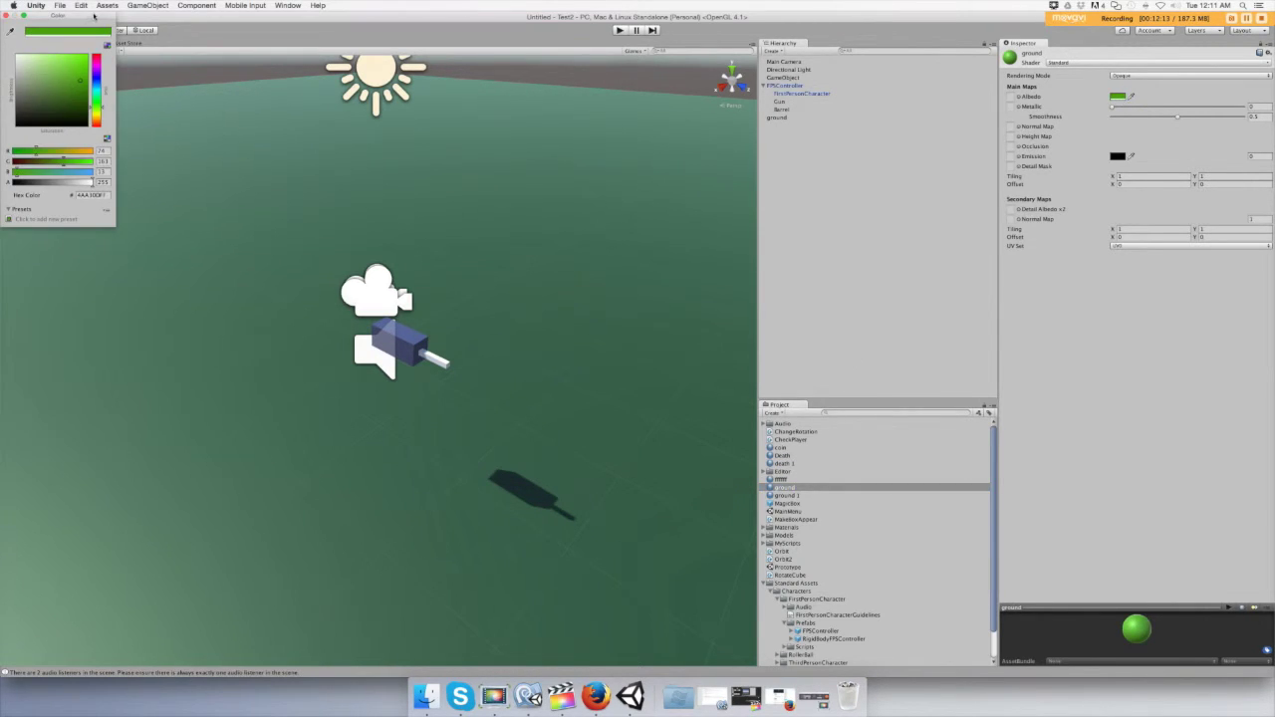
pyautogui.moveTo(12, 60); pyautogui.dragTo(9, 68)
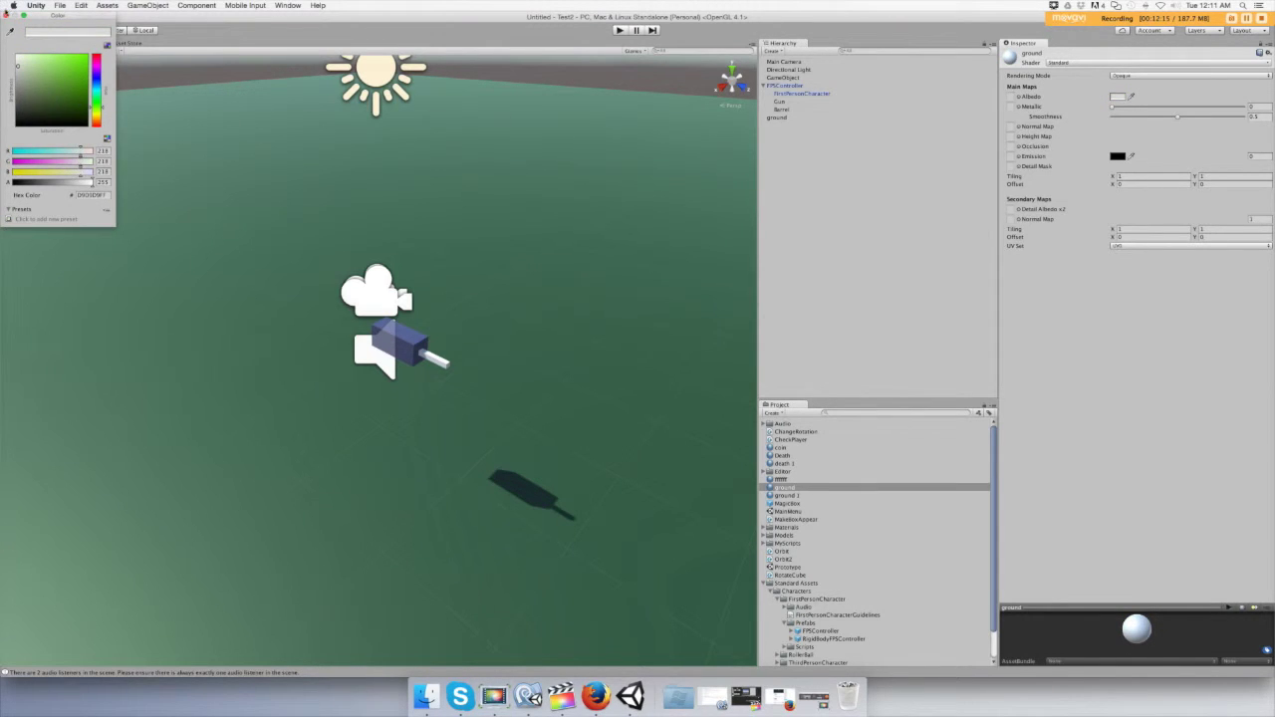
pyautogui.click(6, 14)
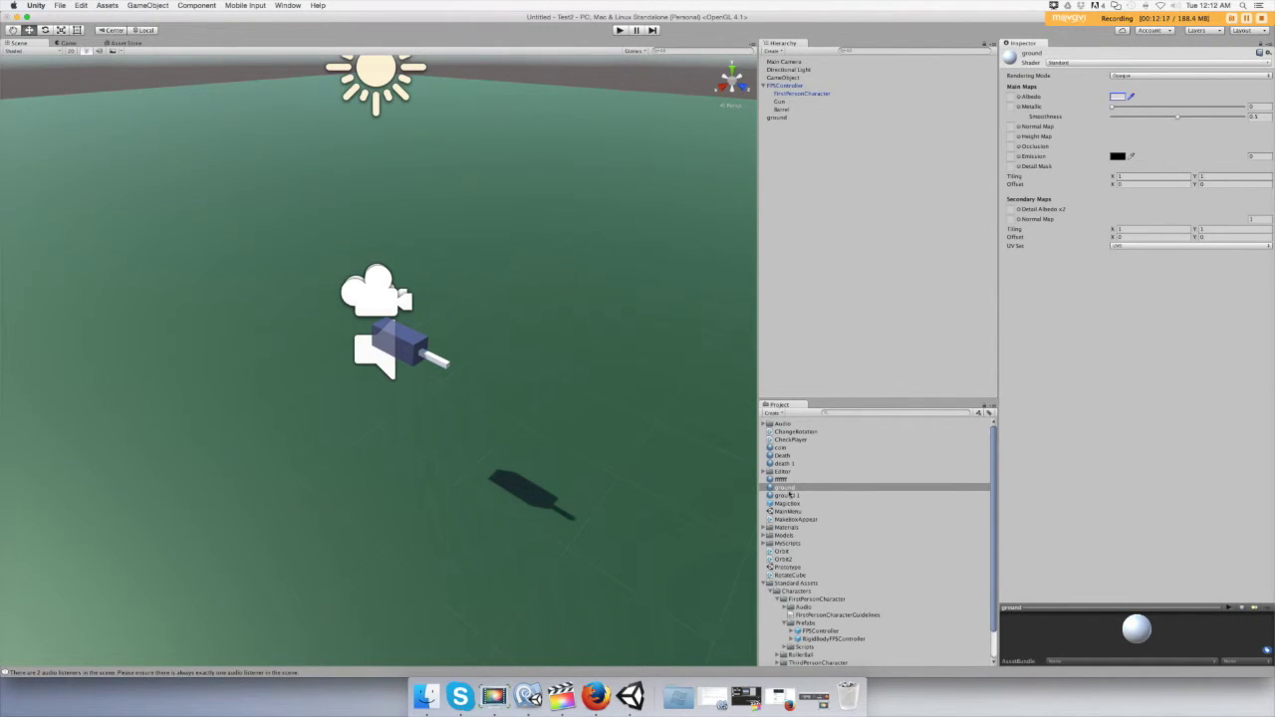
pyautogui.moveTo(788, 487); pyautogui.dragTo(788, 110)
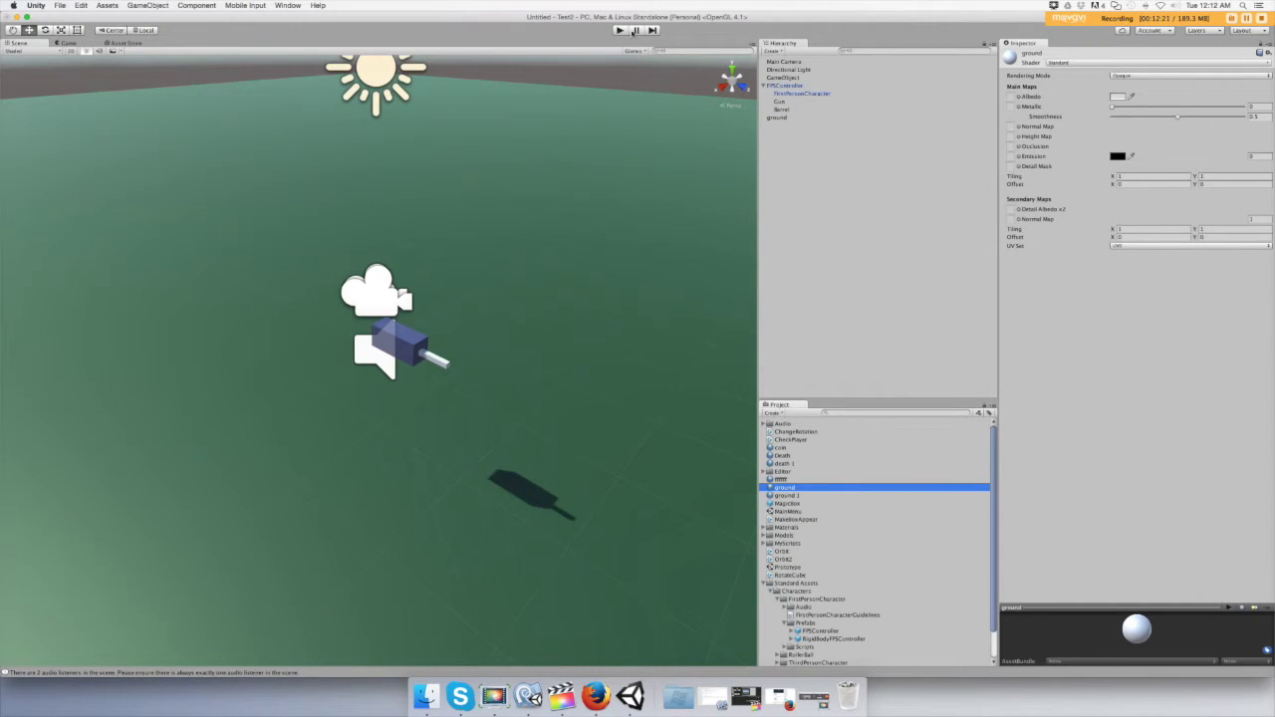
# - Play the scene to check the coloured gun and barrel from the first-person view
pyautogui.click(620, 30)
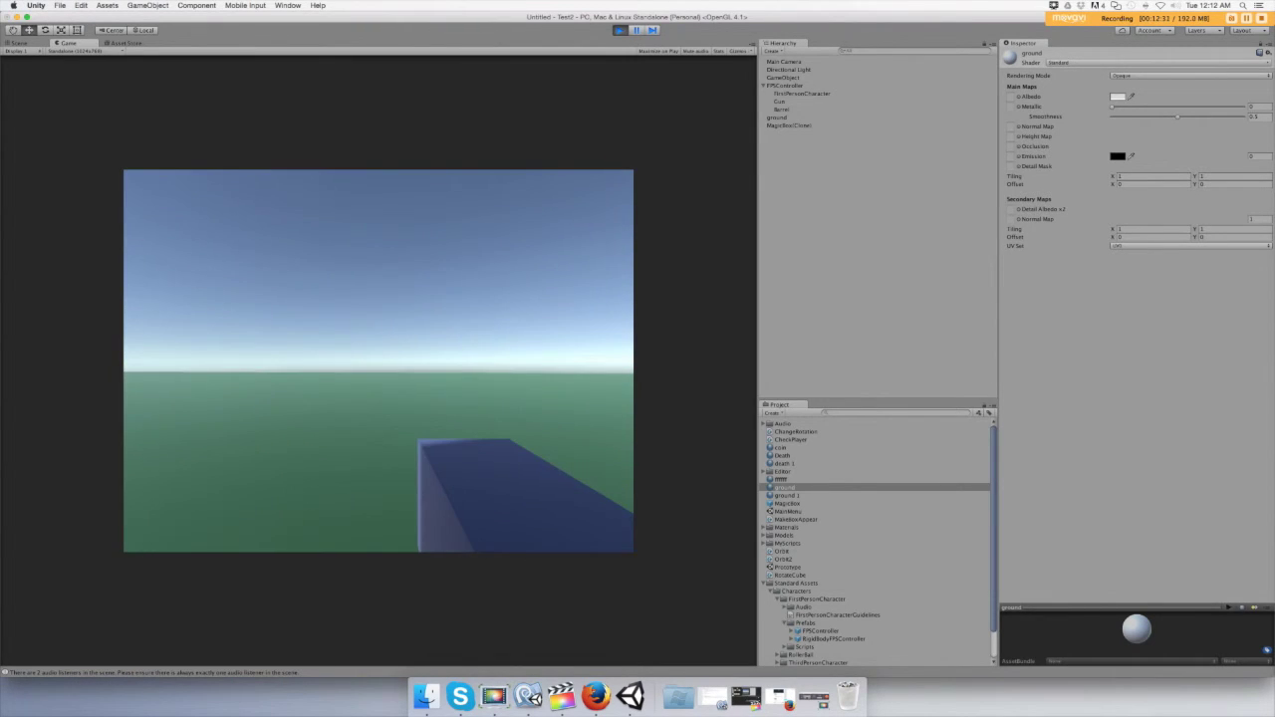
pyautogui.click(620, 31)
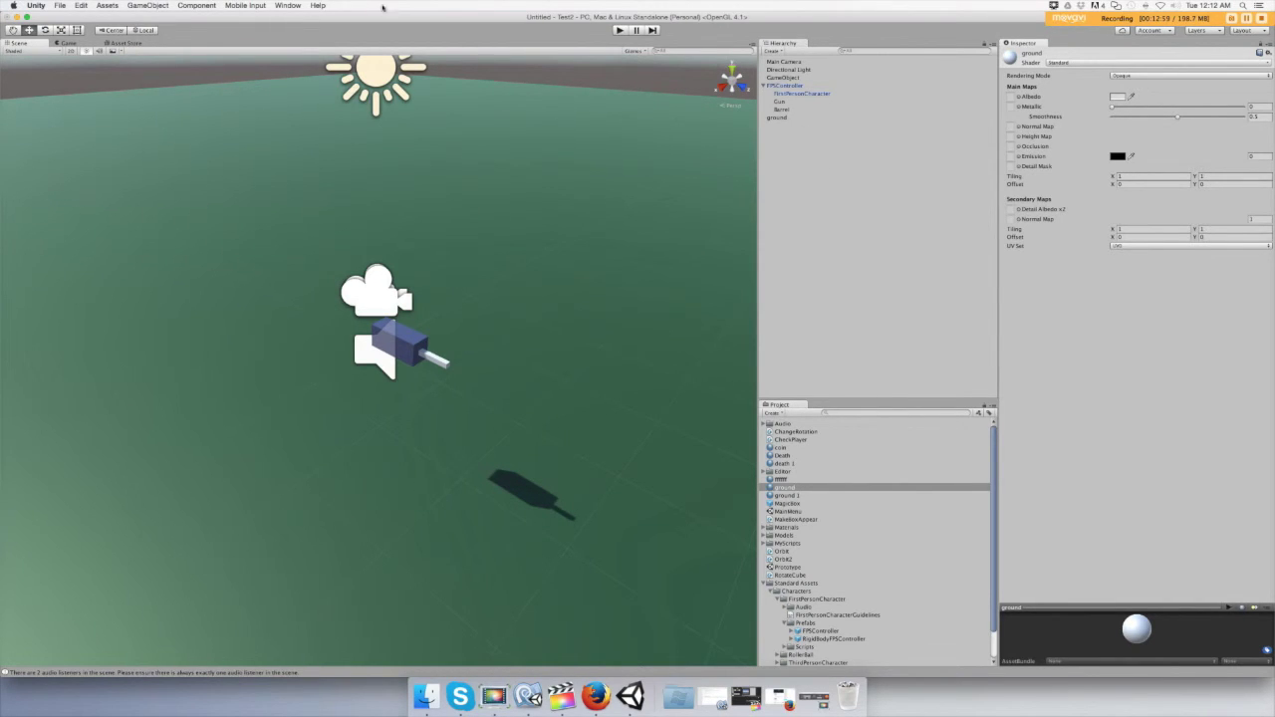
# - Add a 3D cube to the scene and name it Bullet
pyautogui.click(159, 8)
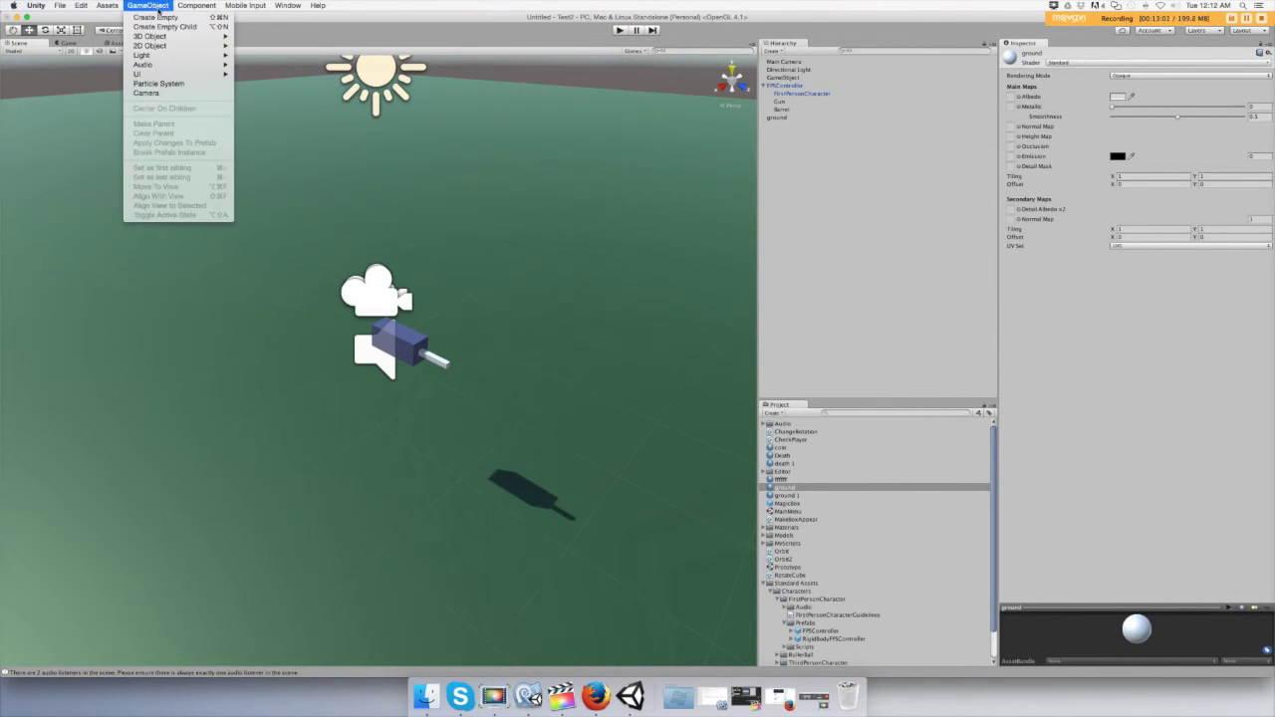
pyautogui.moveTo(169, 40)
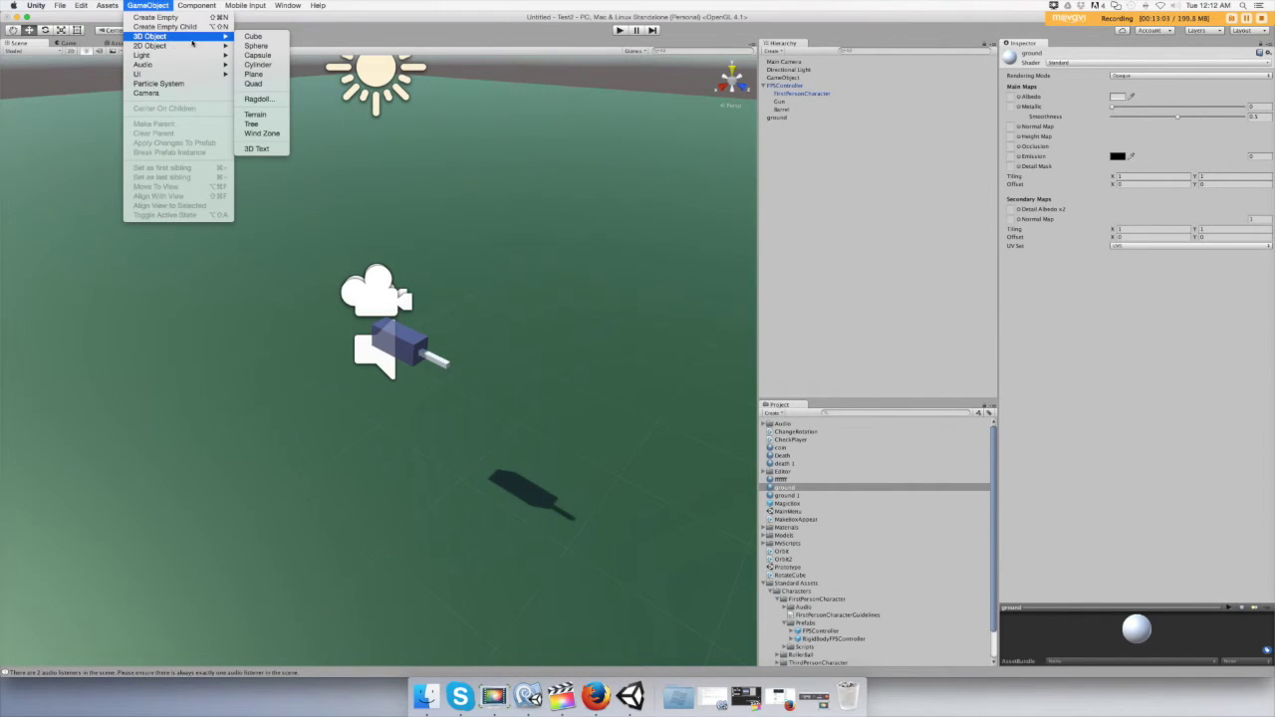
pyautogui.click(275, 40)
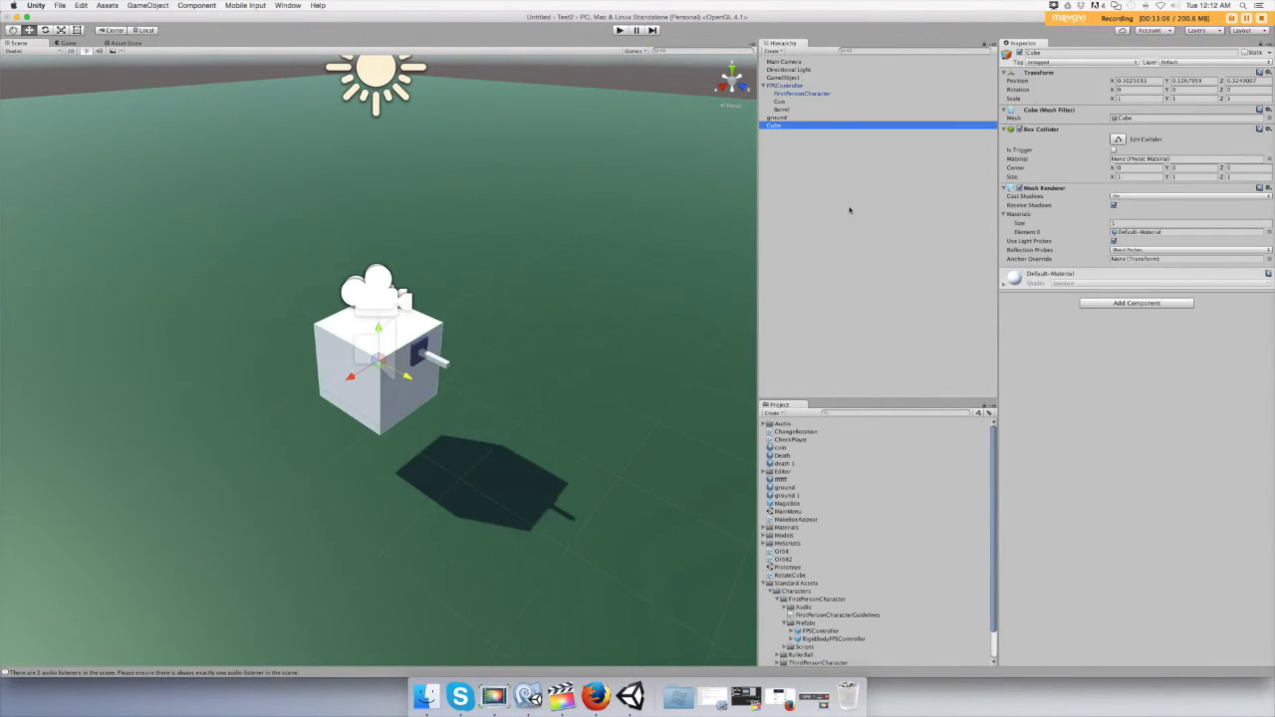
pyautogui.click(800, 126)
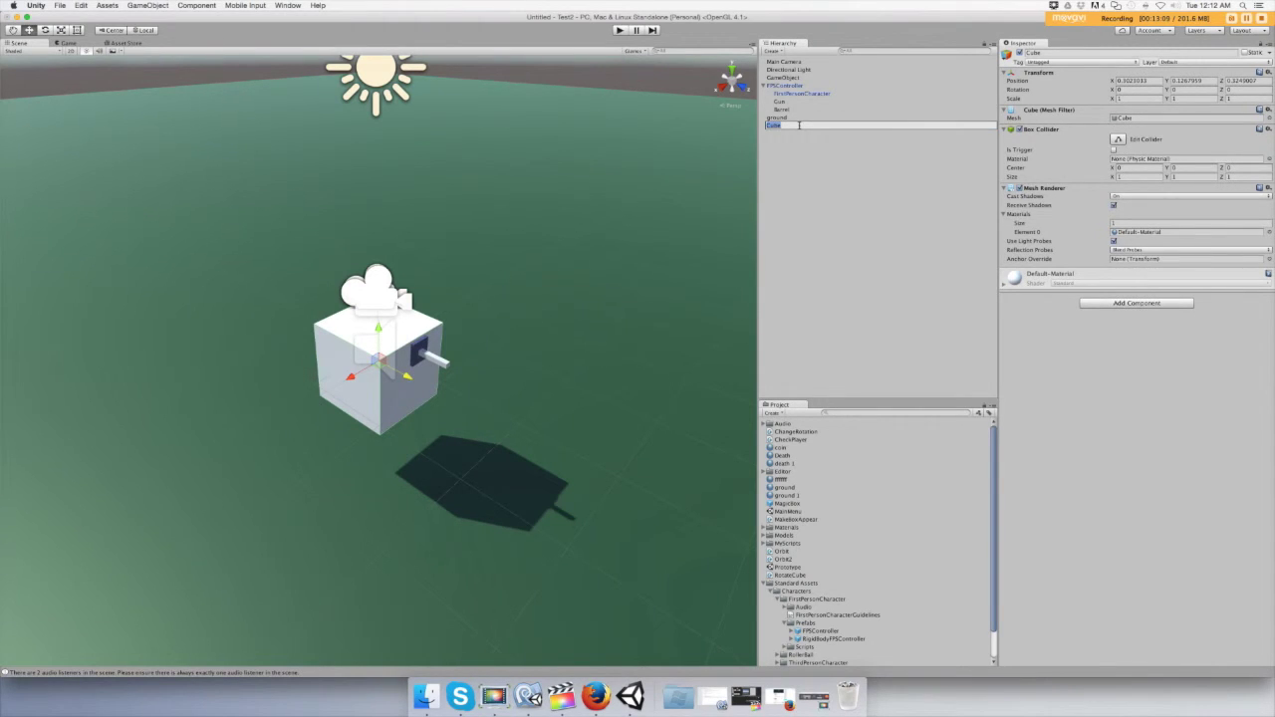
pyautogui.write('Bullet')
pyautogui.press('Return')
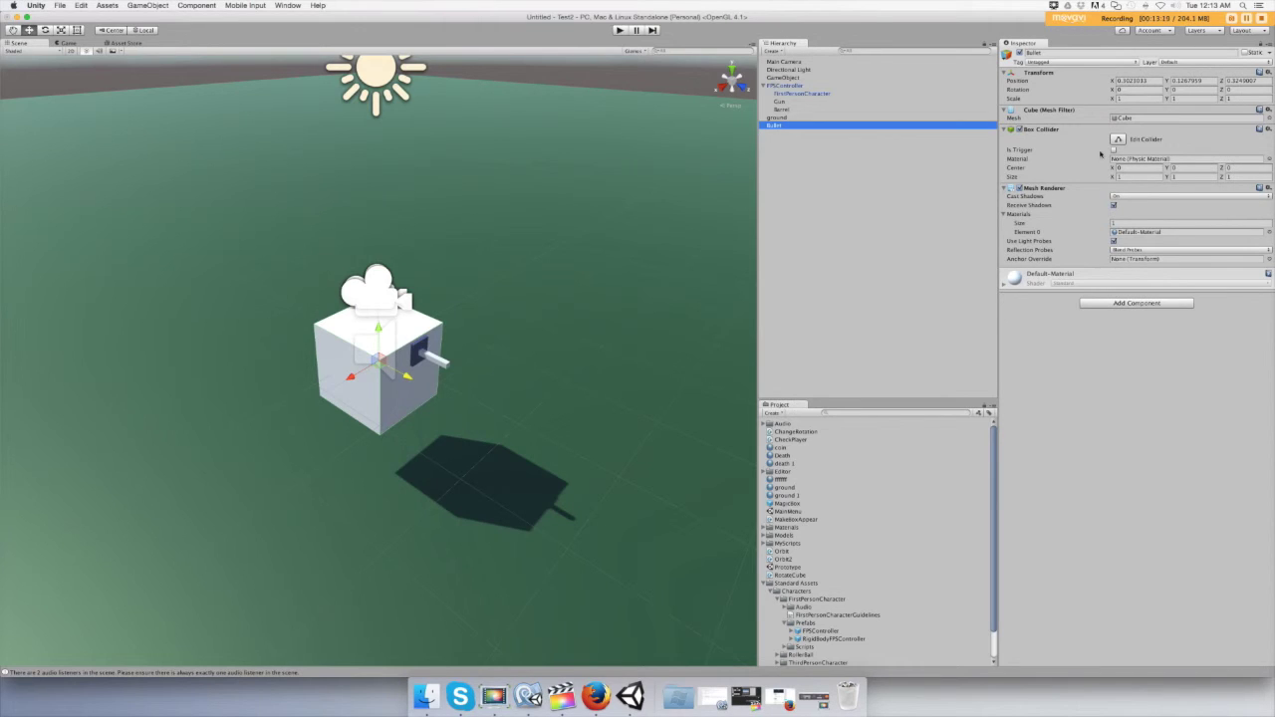
# - Add a Rigidbody component to the Bullet cube and turn off its Use Gravity option
pyautogui.click(1142, 304)
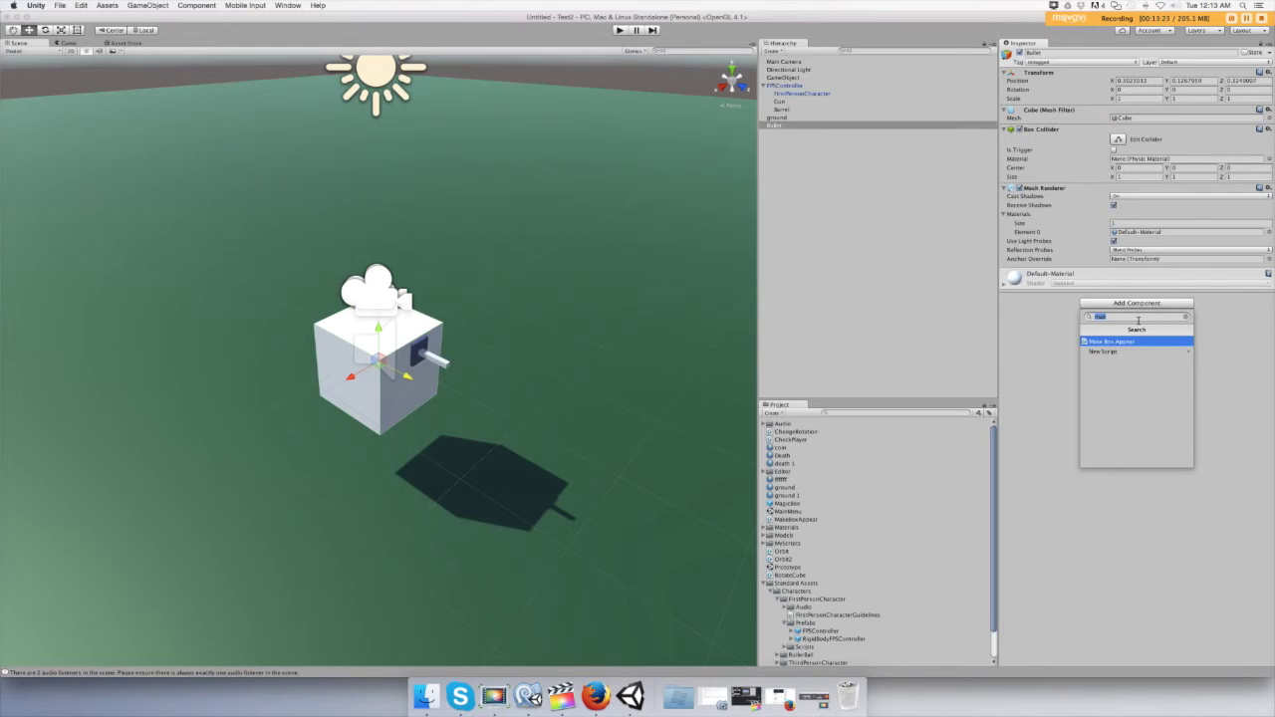
pyautogui.write('ri')
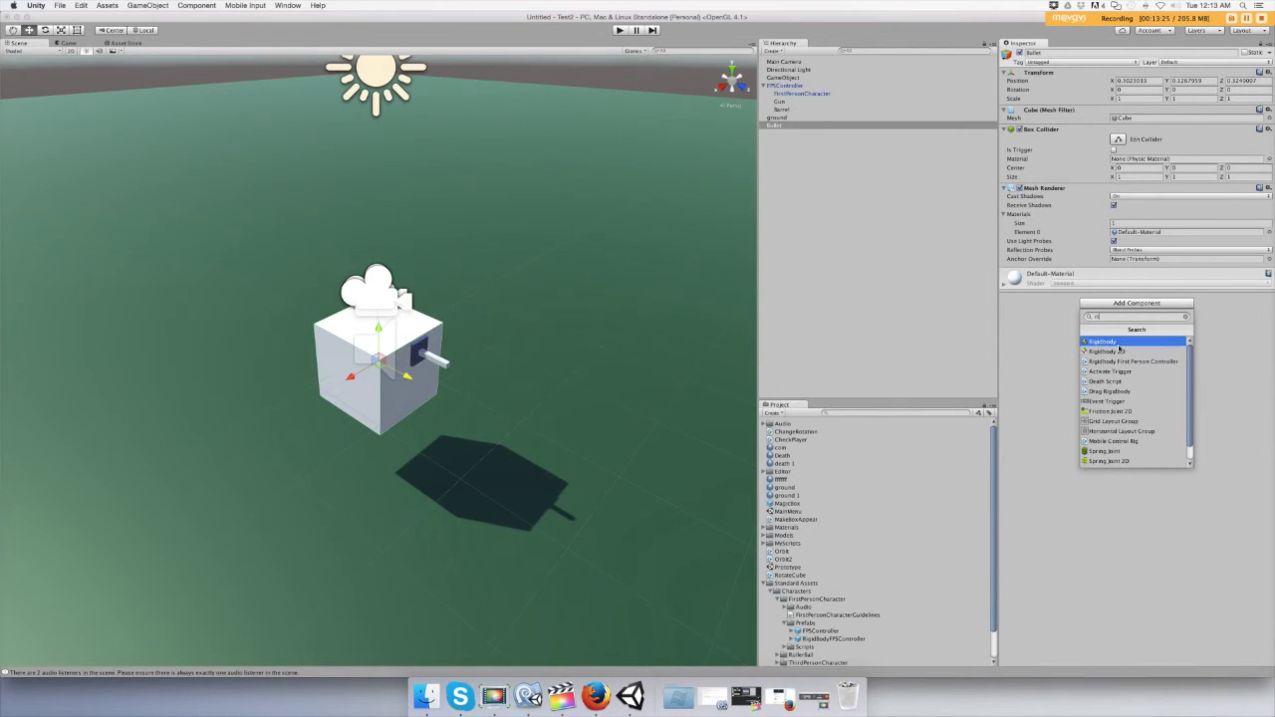
pyautogui.click(1106, 341)
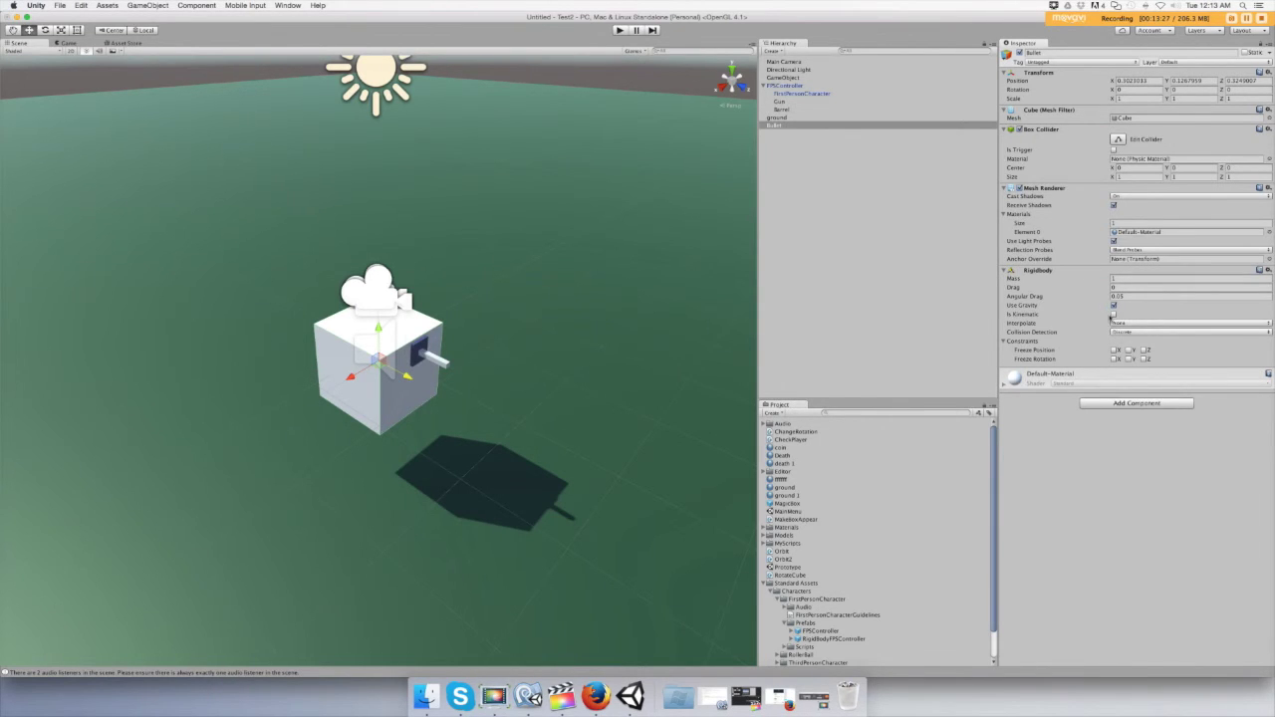
pyautogui.click(1113, 311)
# - Create an empty prefab in the project and name it Bullet
pyautogui.click(778, 415)
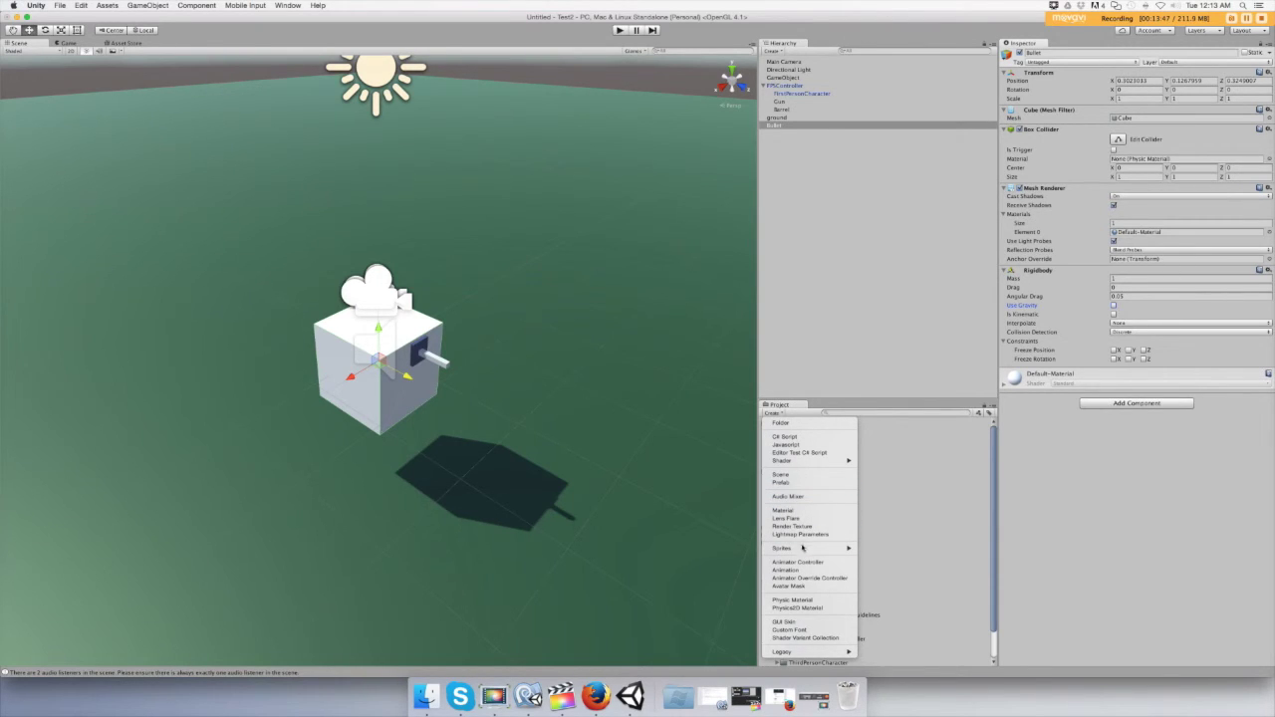
pyautogui.click(792, 483)
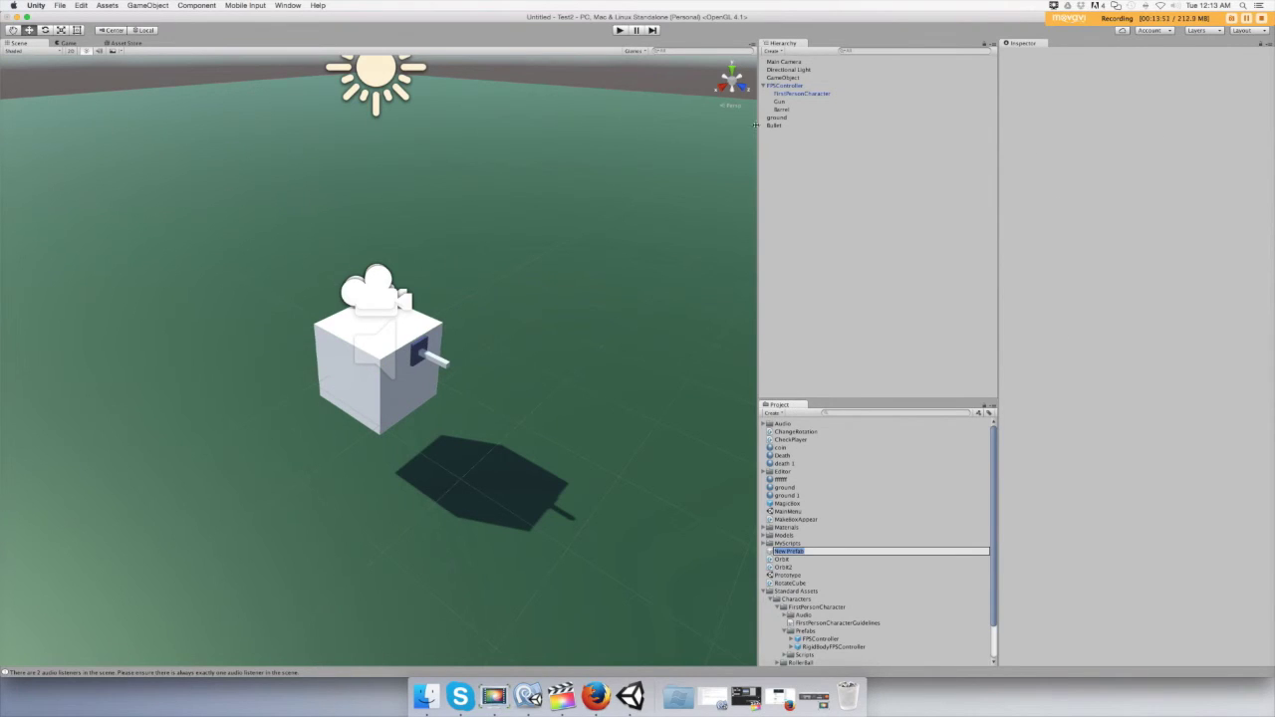
pyautogui.press('BackSpace')
pyautogui.write('Bullet')
pyautogui.press('Return')
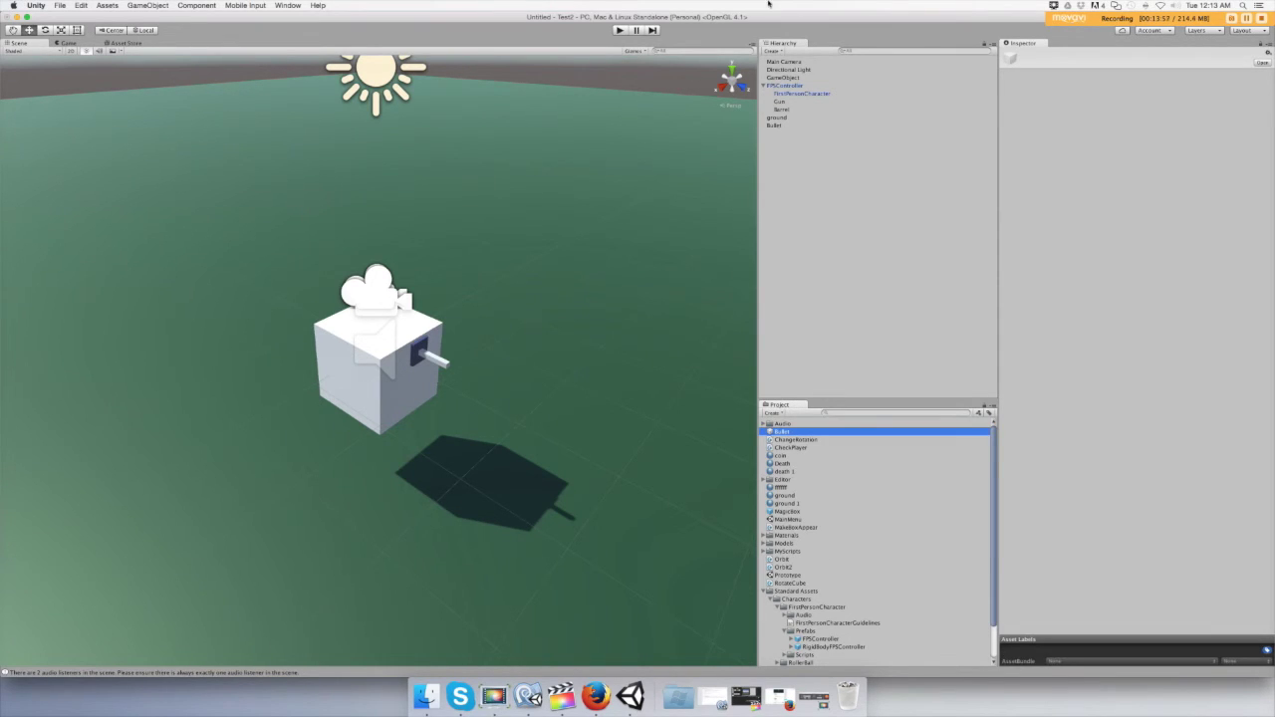
# - Scale the Bullet cube to 0.2 on all axes and move it just in front of the gun barrel, at about Y 0.24, Z 1.33
pyautogui.click(775, 126)
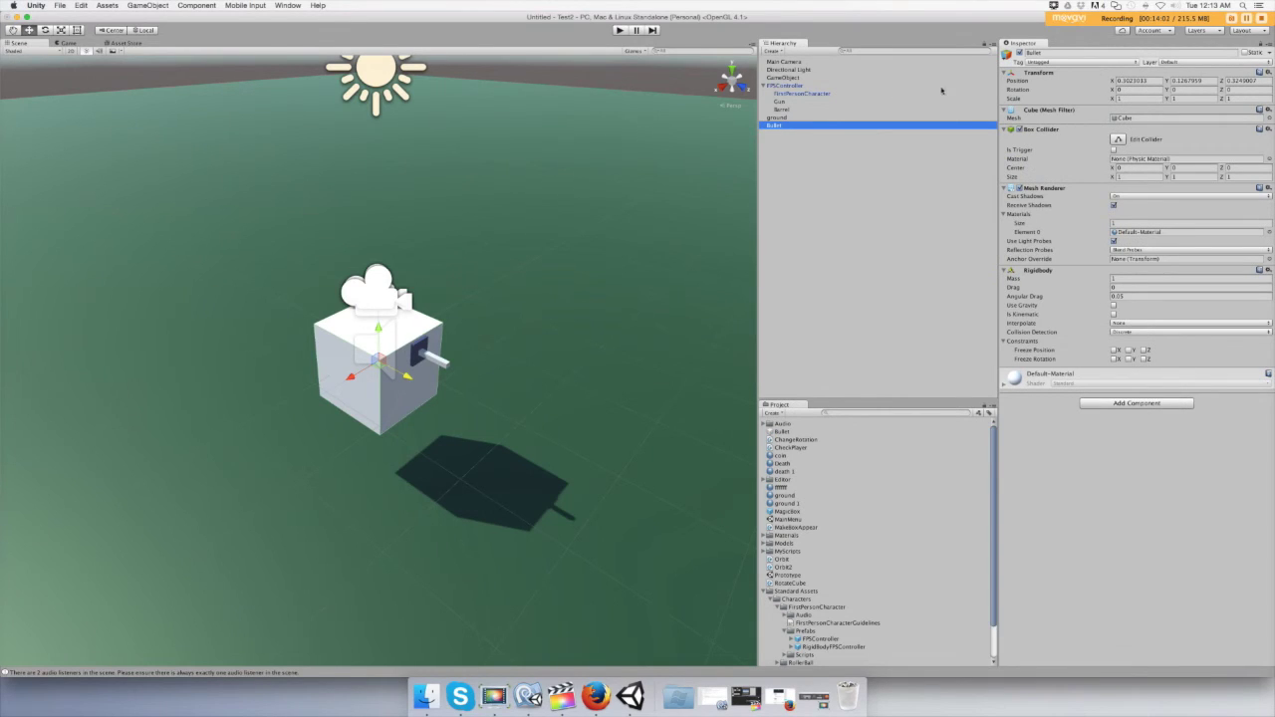
pyautogui.click(1129, 98)
pyautogui.write('0')
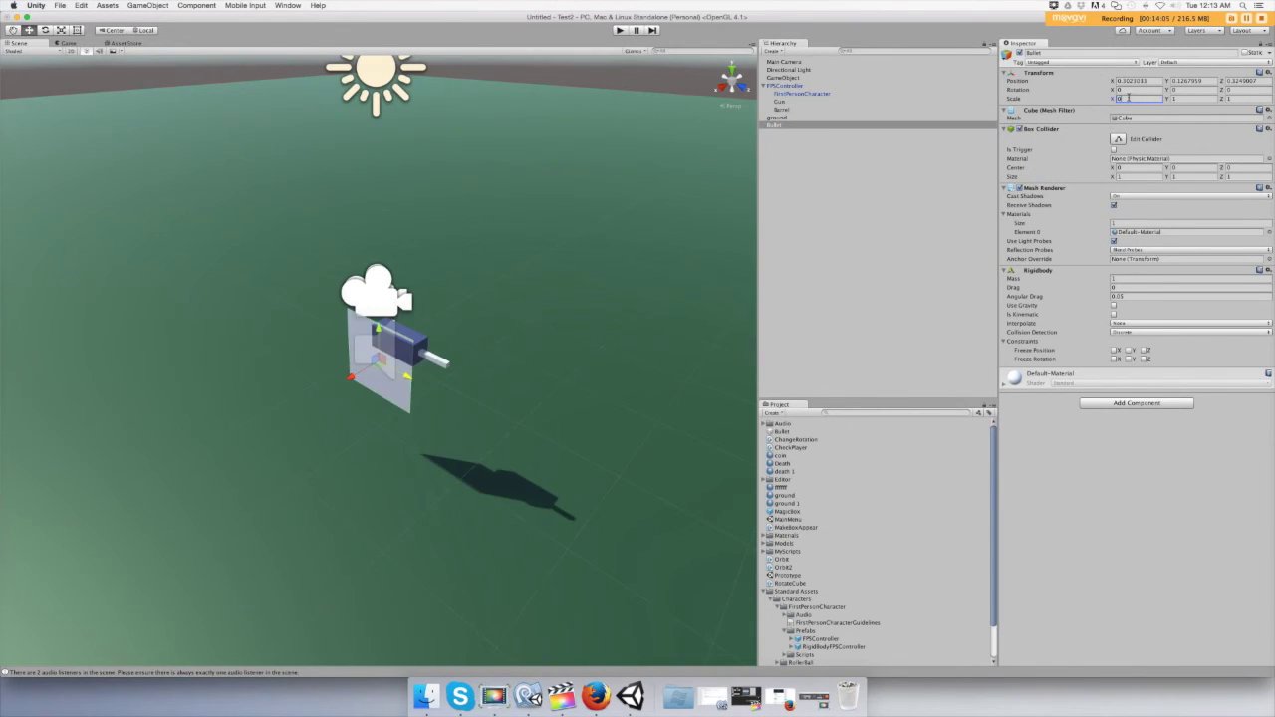
pyautogui.write('.2')
pyautogui.click(1184, 99)
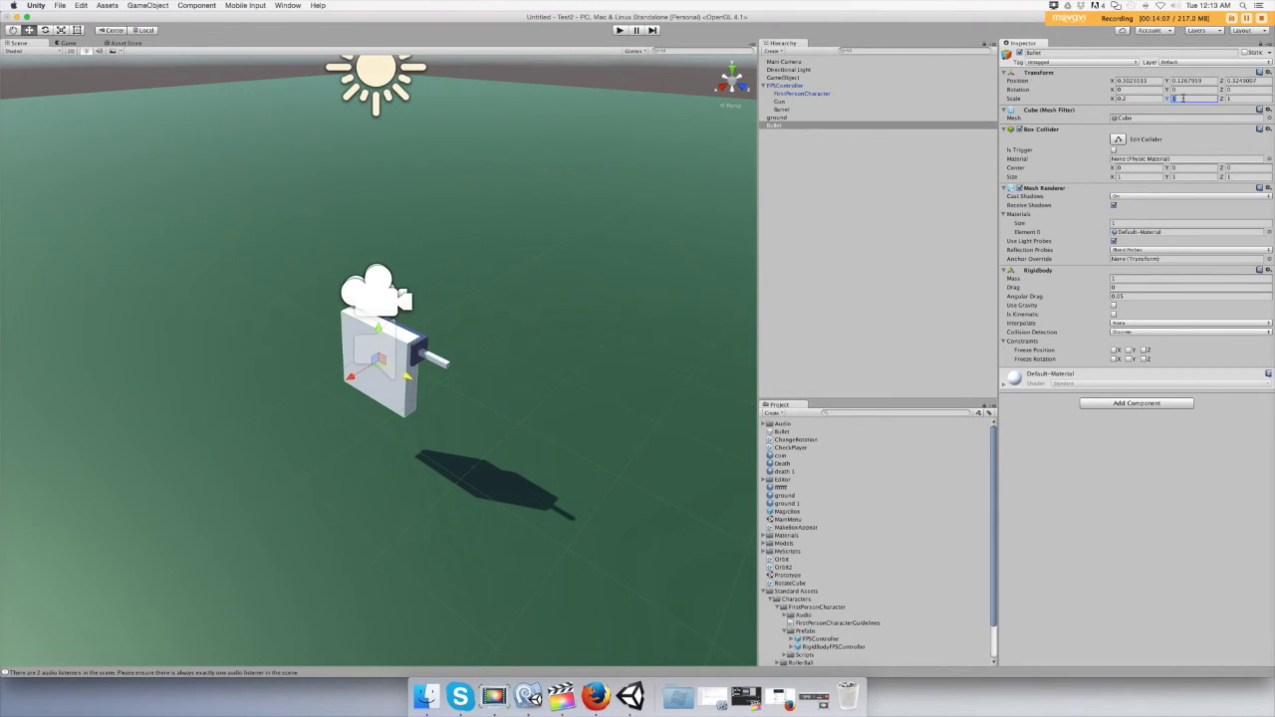
pyautogui.write('0.2')
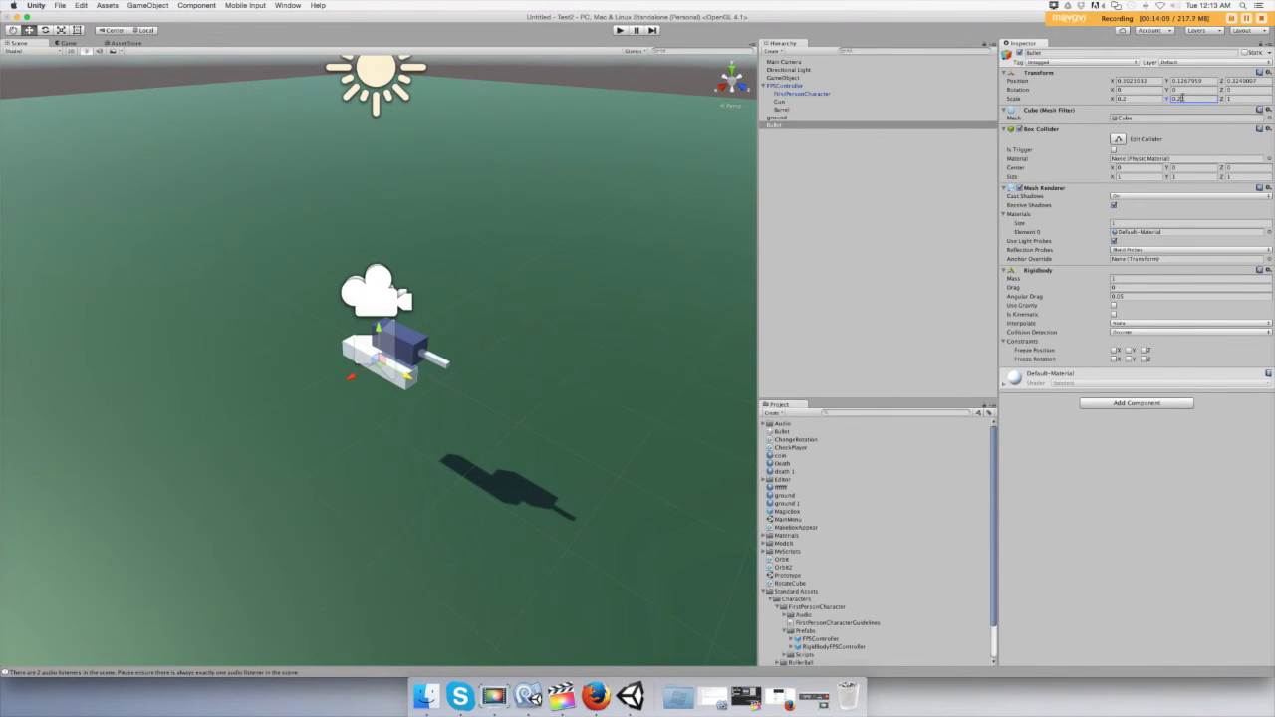
pyautogui.click(1232, 97)
pyautogui.write('0.2')
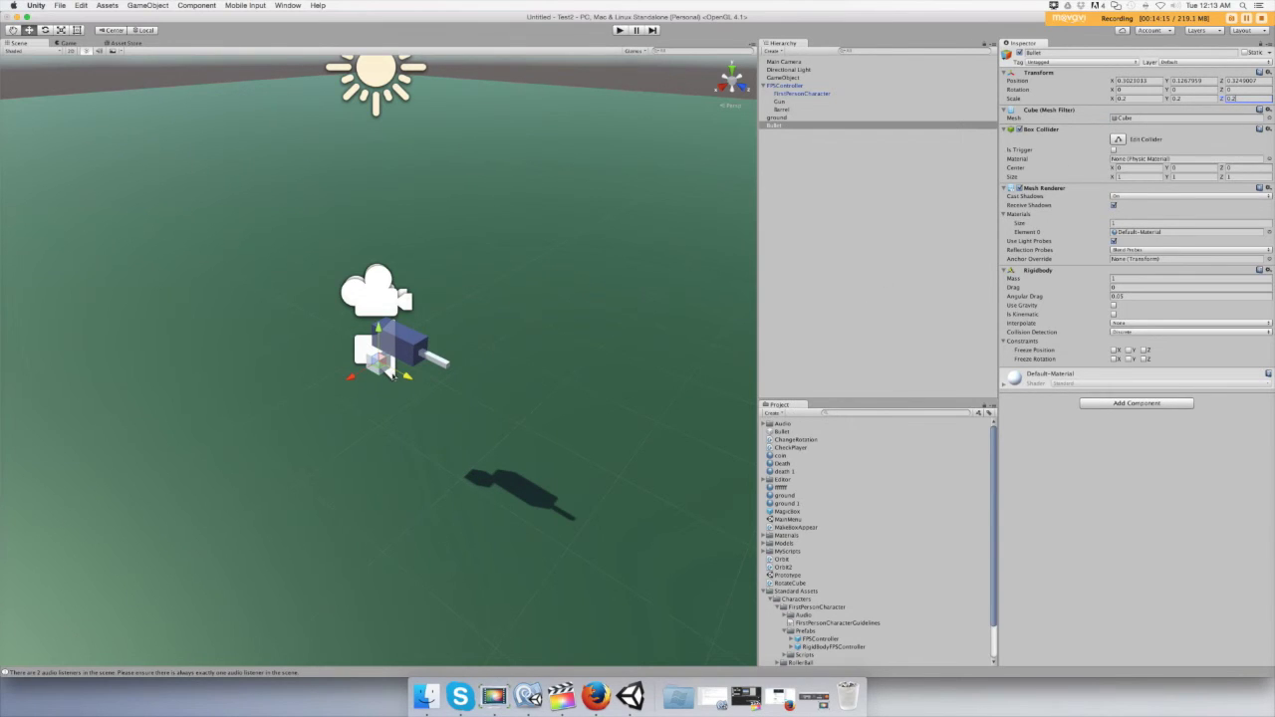
pyautogui.moveTo(395, 375); pyautogui.dragTo(477, 377)
pyautogui.moveTo(418, 416); pyautogui.dragTo(471, 345)
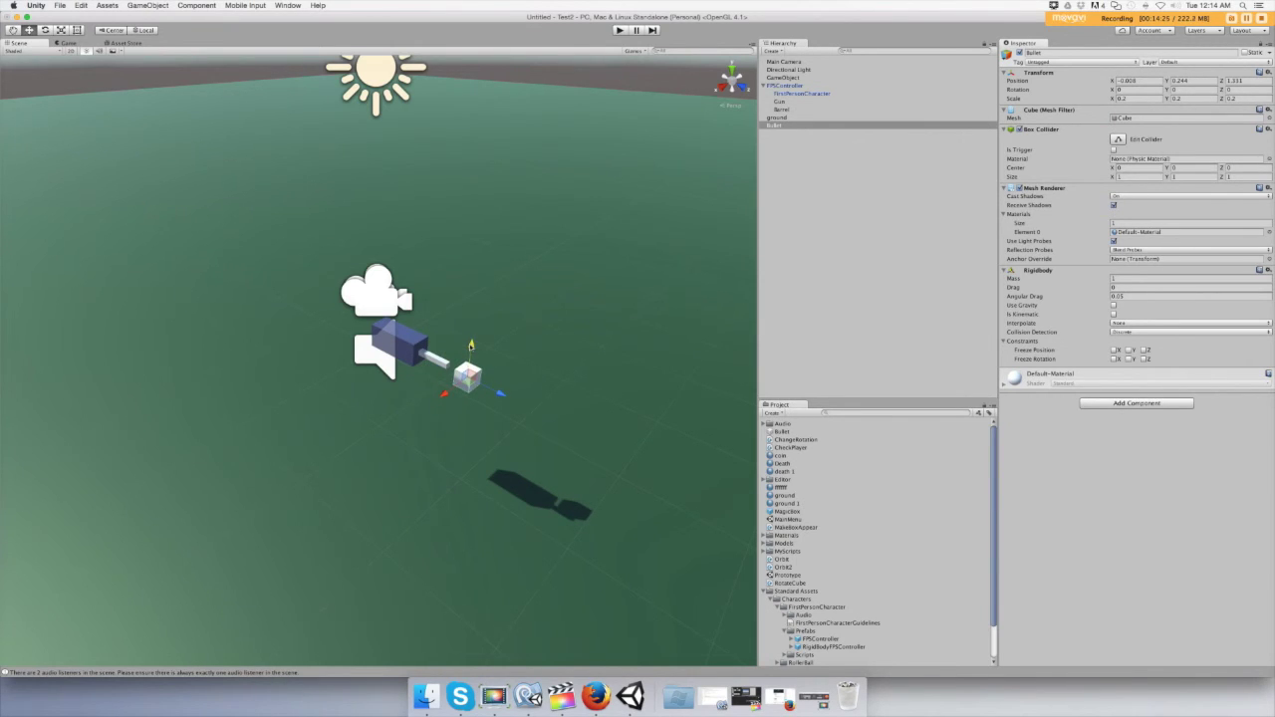
# - Apply the red material to the Bullet cube and change that material's albedo to yellow-green, viewing it from the game camera
pyautogui.click(68, 44)
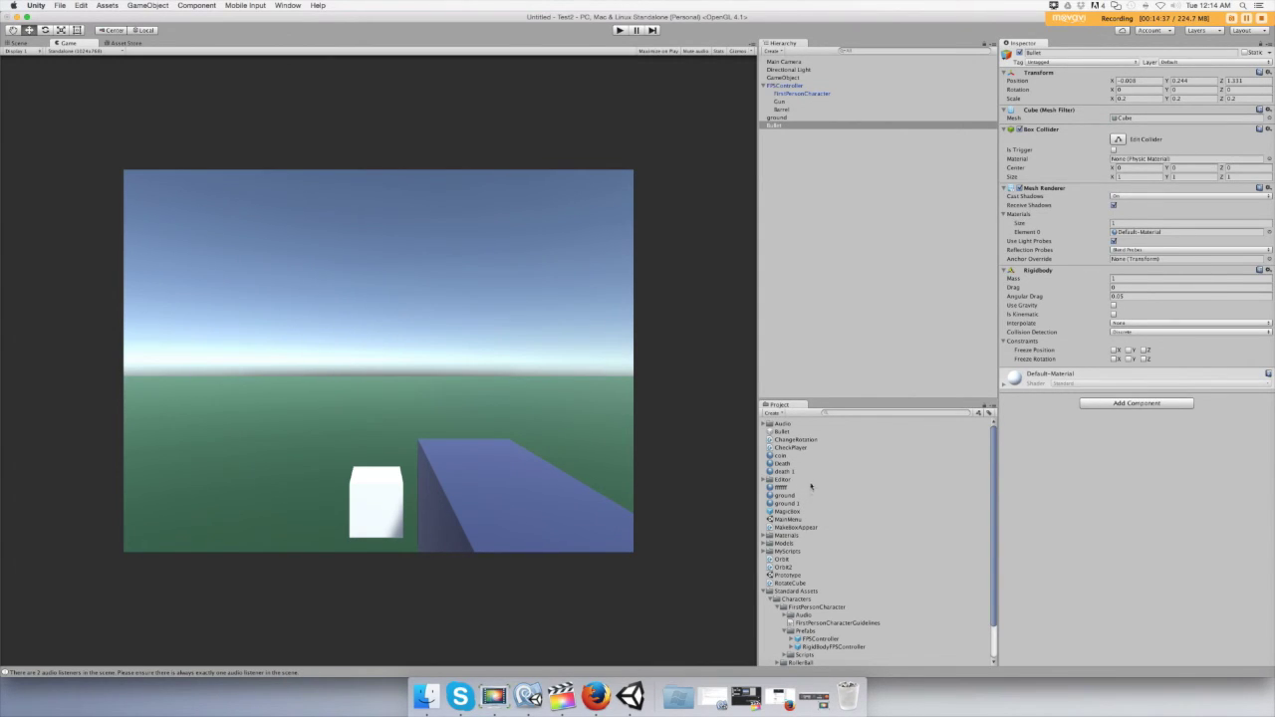
pyautogui.click(783, 488)
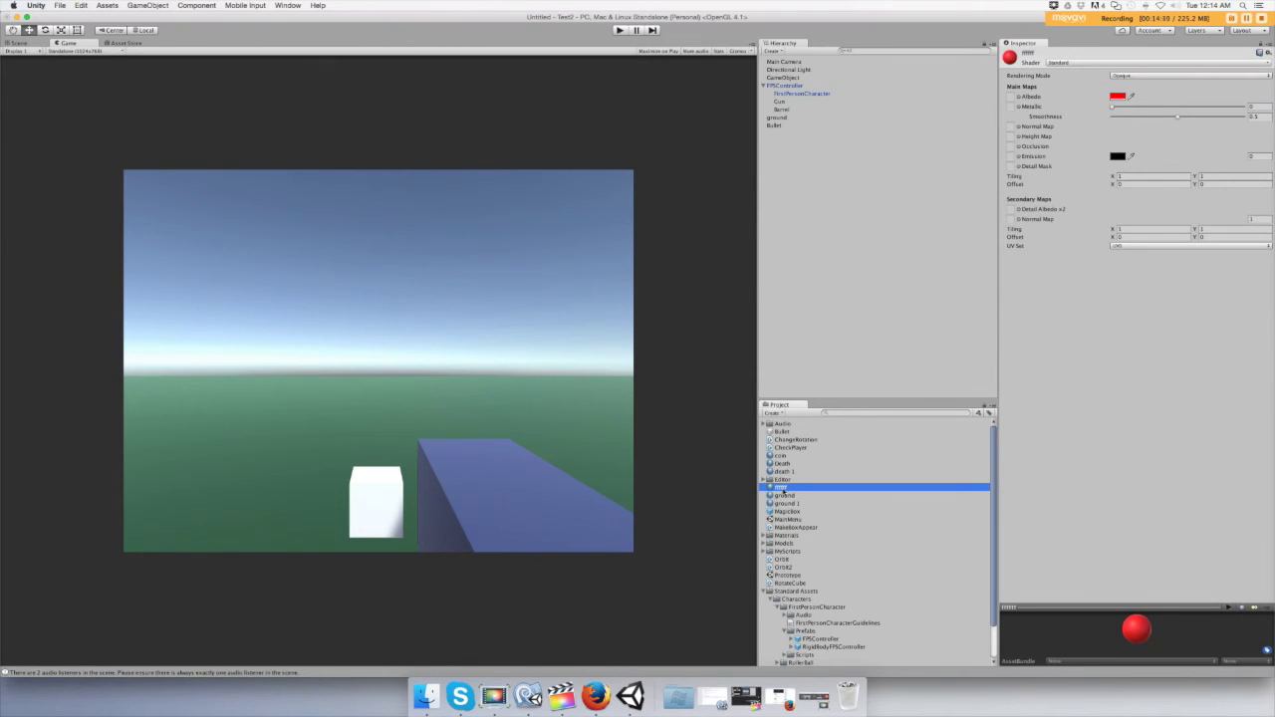
pyautogui.moveTo(783, 490); pyautogui.dragTo(776, 125)
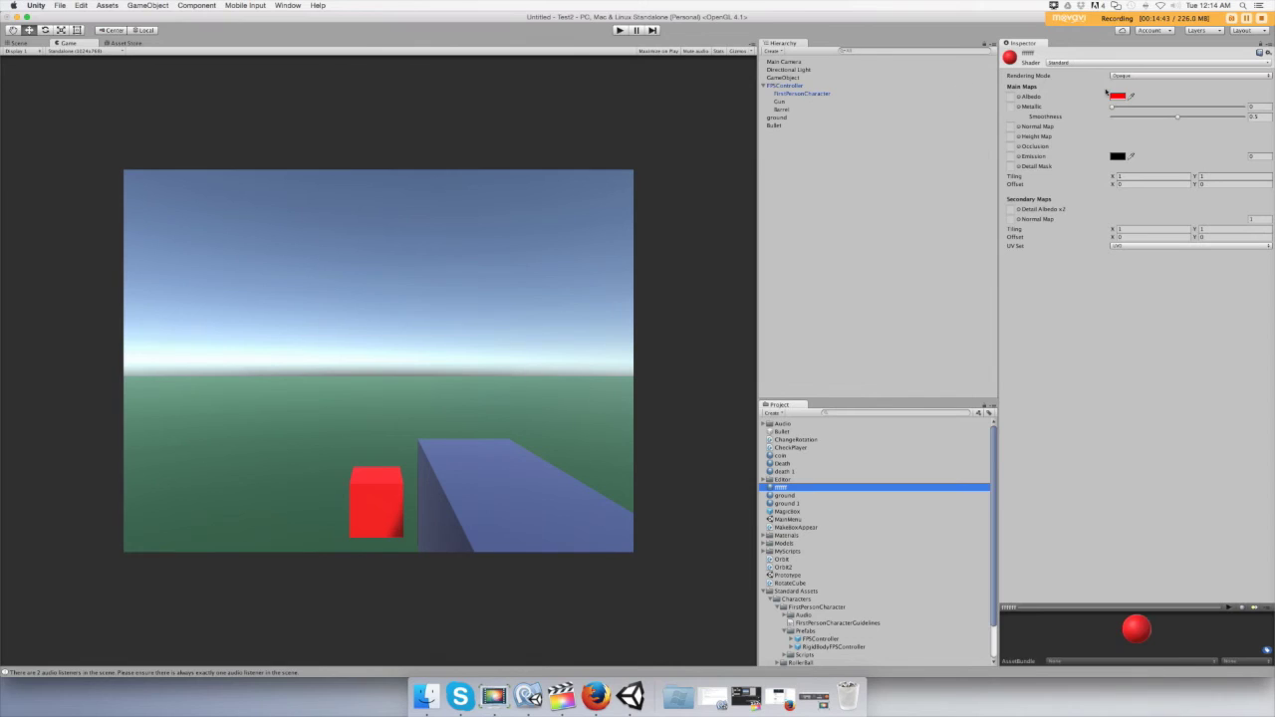
pyautogui.click(1118, 96)
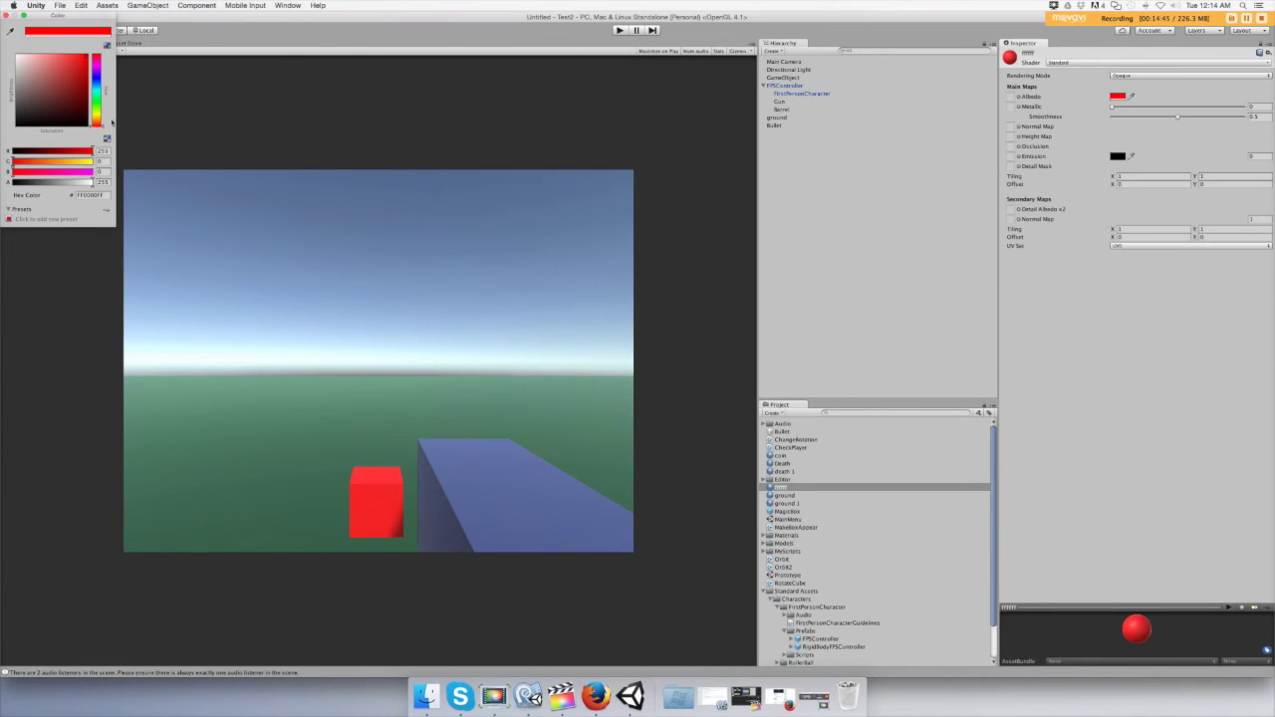
pyautogui.click(97, 116)
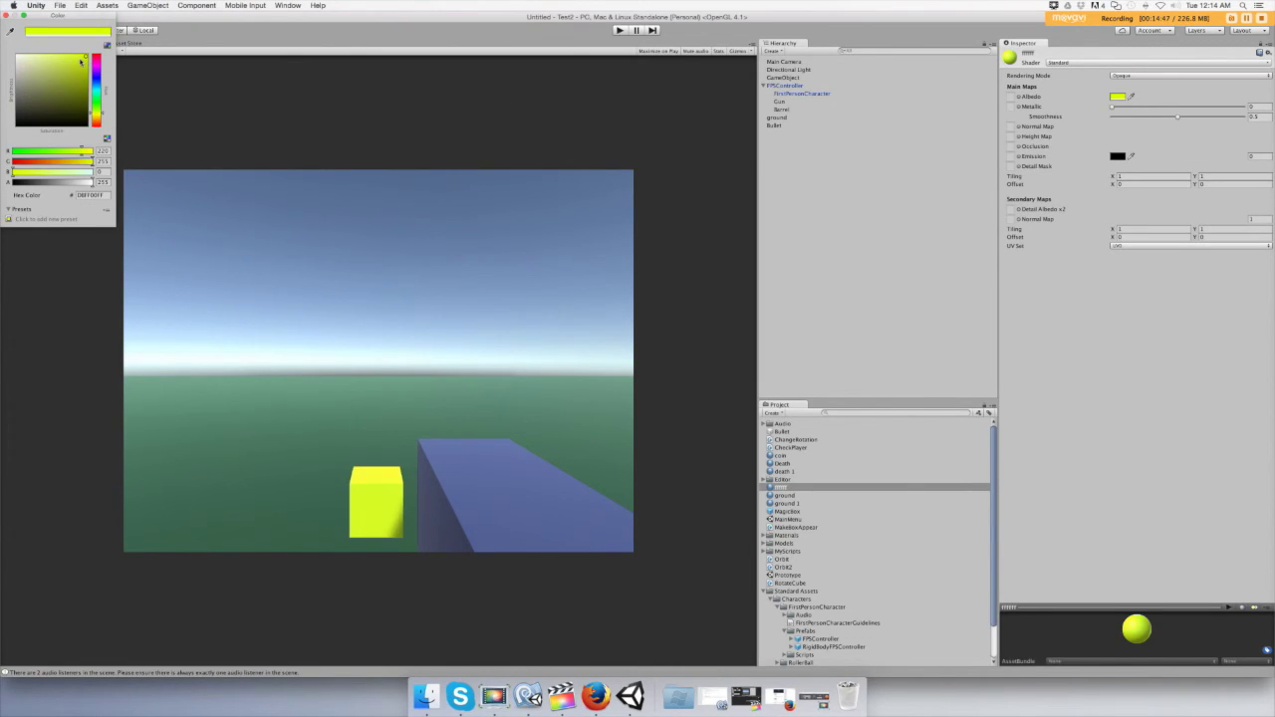
pyautogui.moveTo(82, 63); pyautogui.dragTo(77, 70)
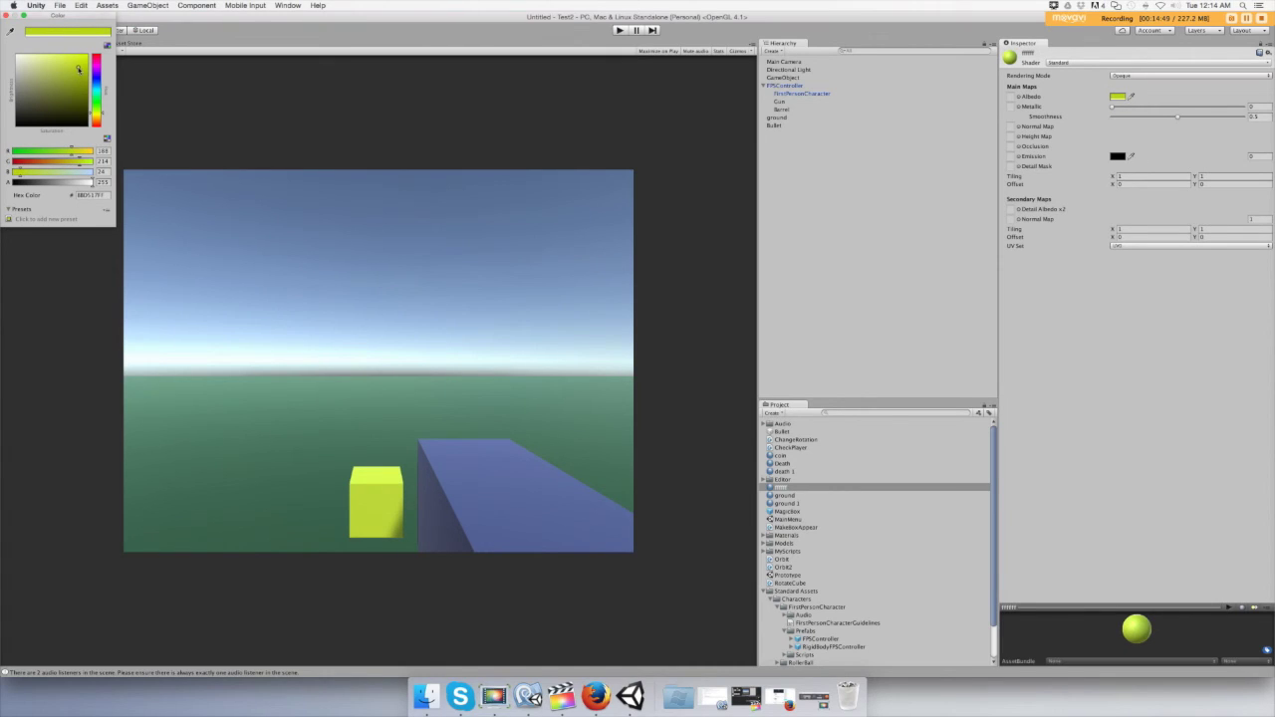
pyautogui.click(6, 15)
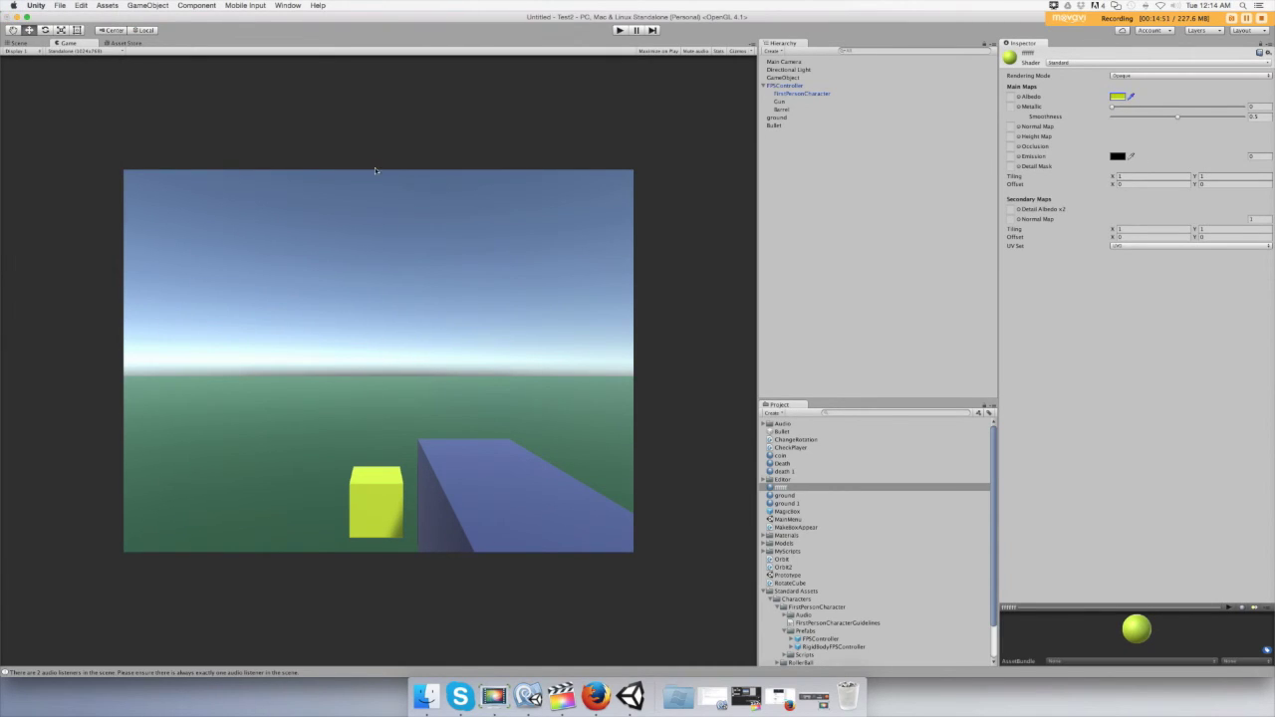
# - Set the Bullet cube's scale to 0.1 on X, Y and Z
pyautogui.click(774, 124)
pyautogui.click(1141, 98)
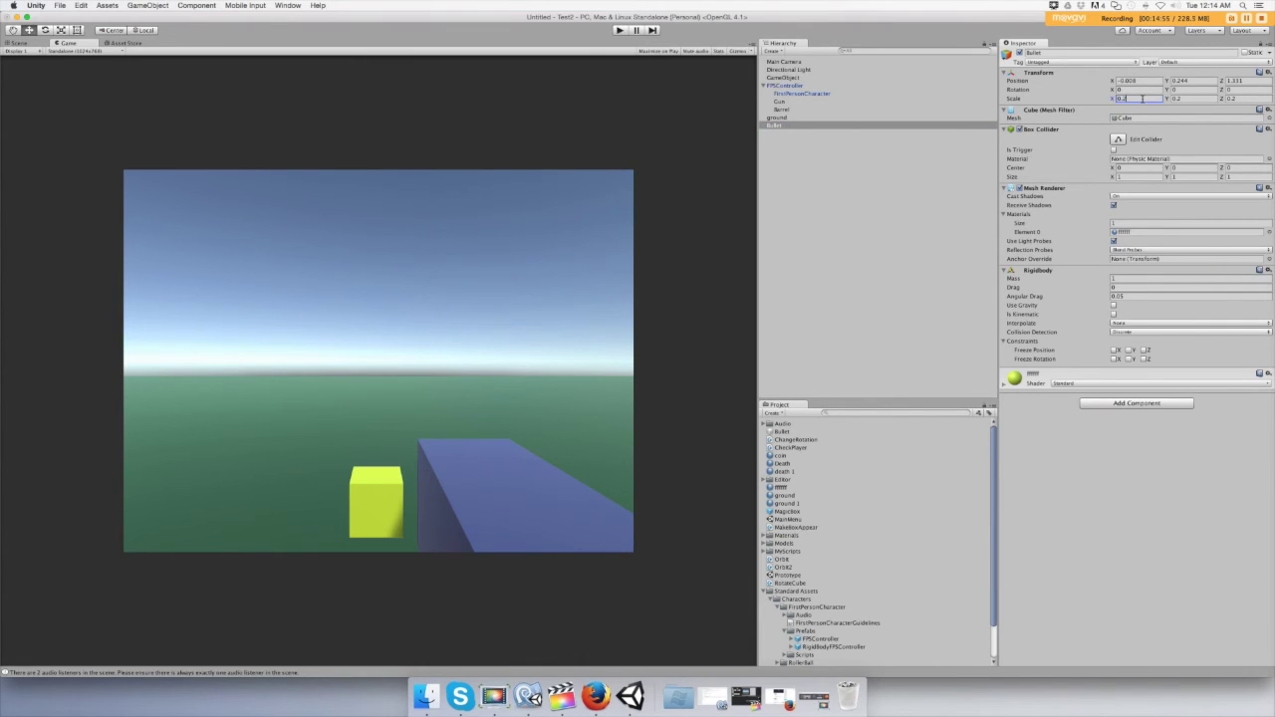
pyautogui.press('BackSpace')
pyautogui.write('1')
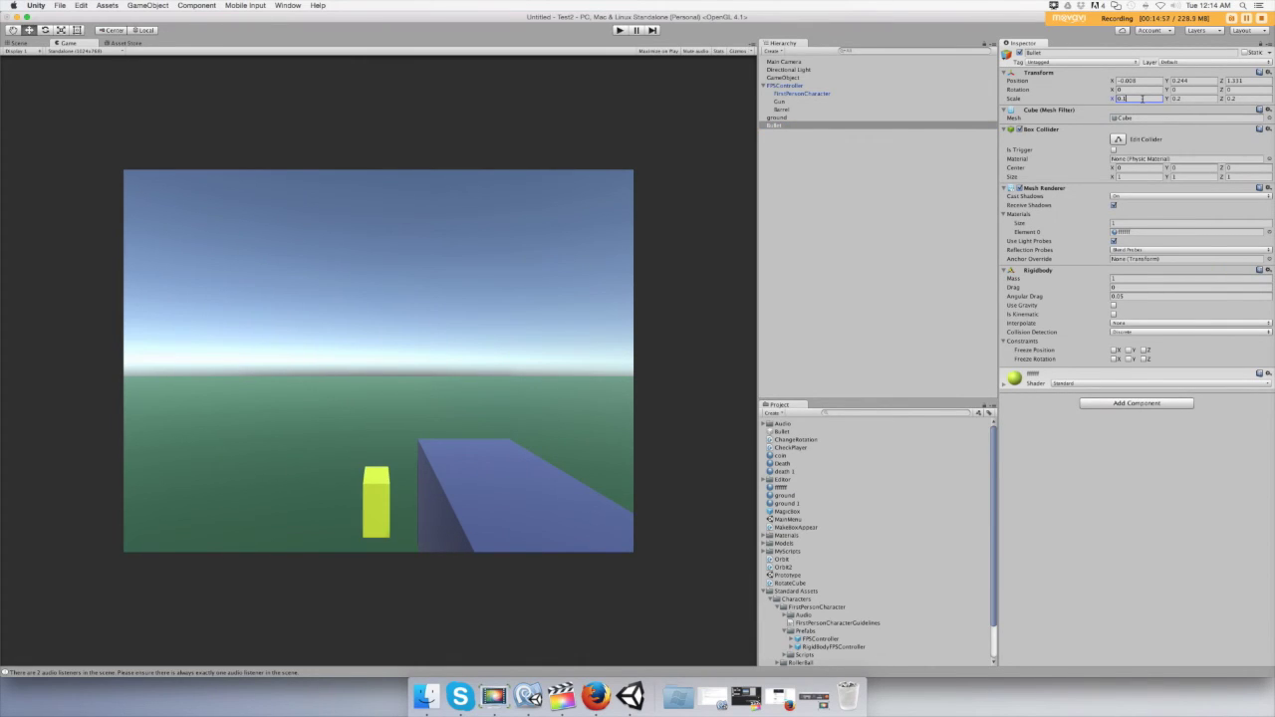
pyautogui.click(1191, 98)
pyautogui.write('0.1')
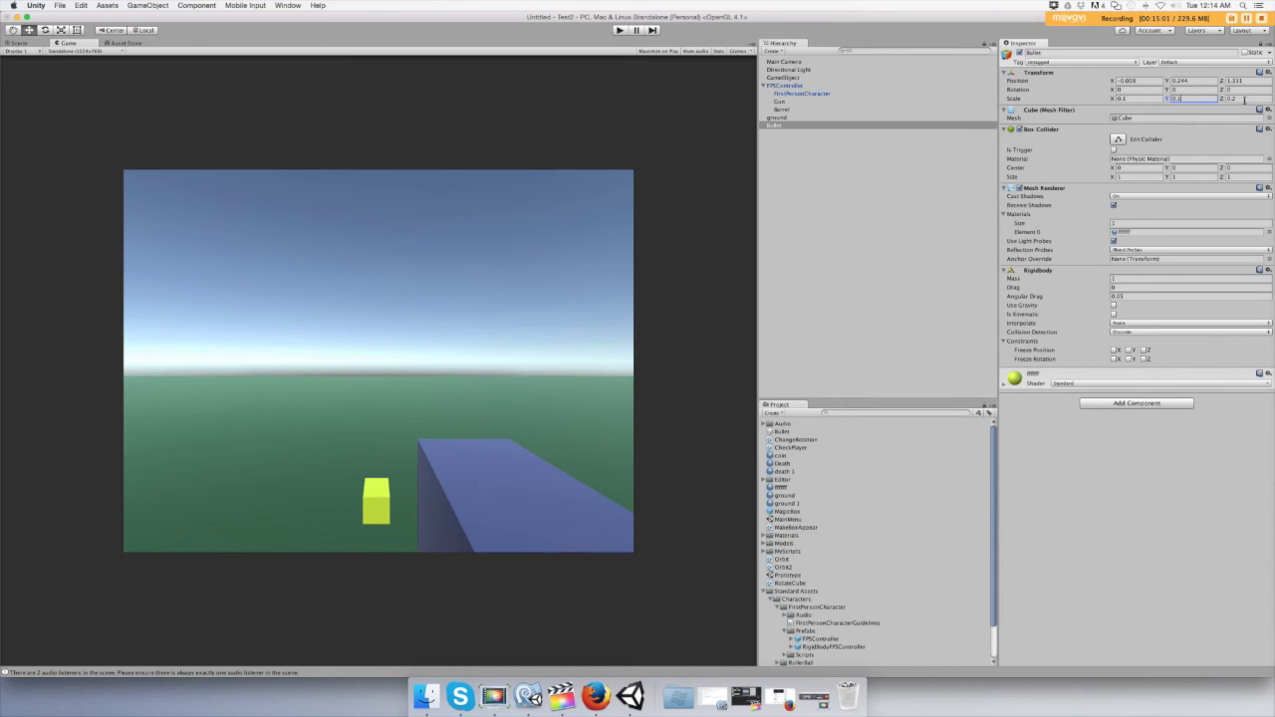
pyautogui.click(1246, 100)
pyautogui.write('0.1')
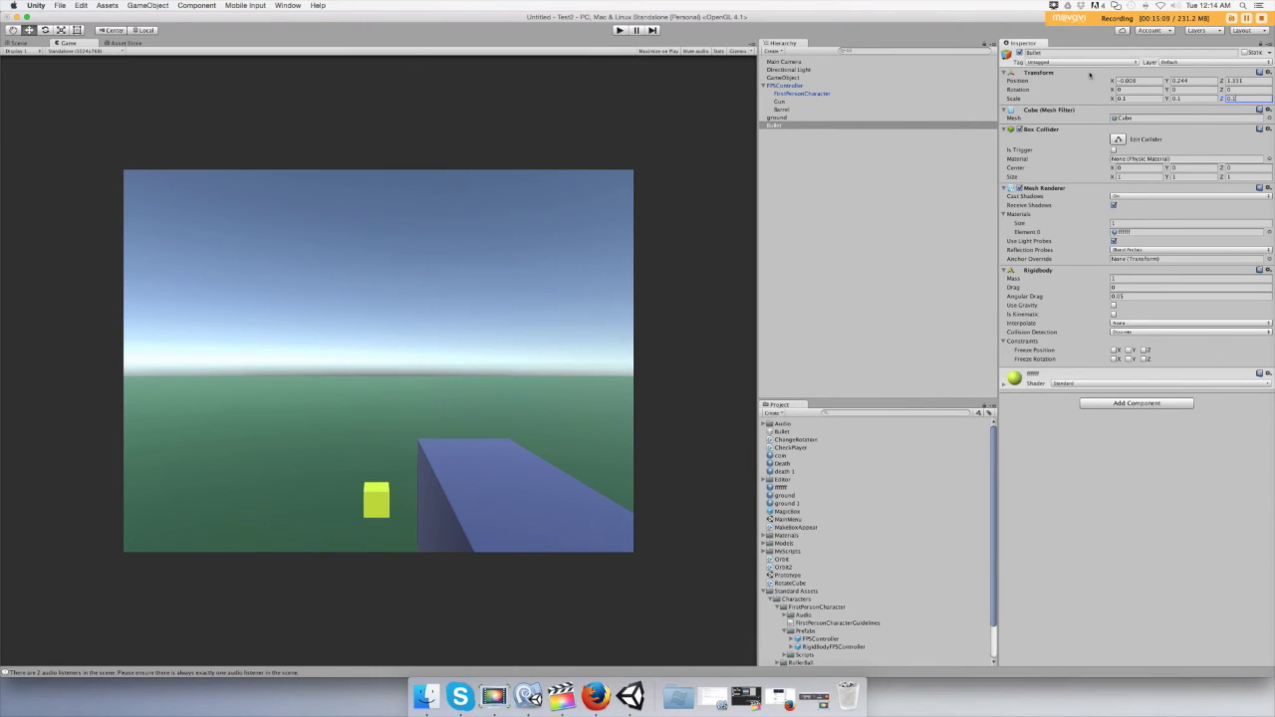
# - Set the Bullet cube's position to 0, 0, 0
pyautogui.click(1126, 79)
pyautogui.write('0')
pyautogui.press('Tab')
pyautogui.write('0')
pyautogui.press('Tab')
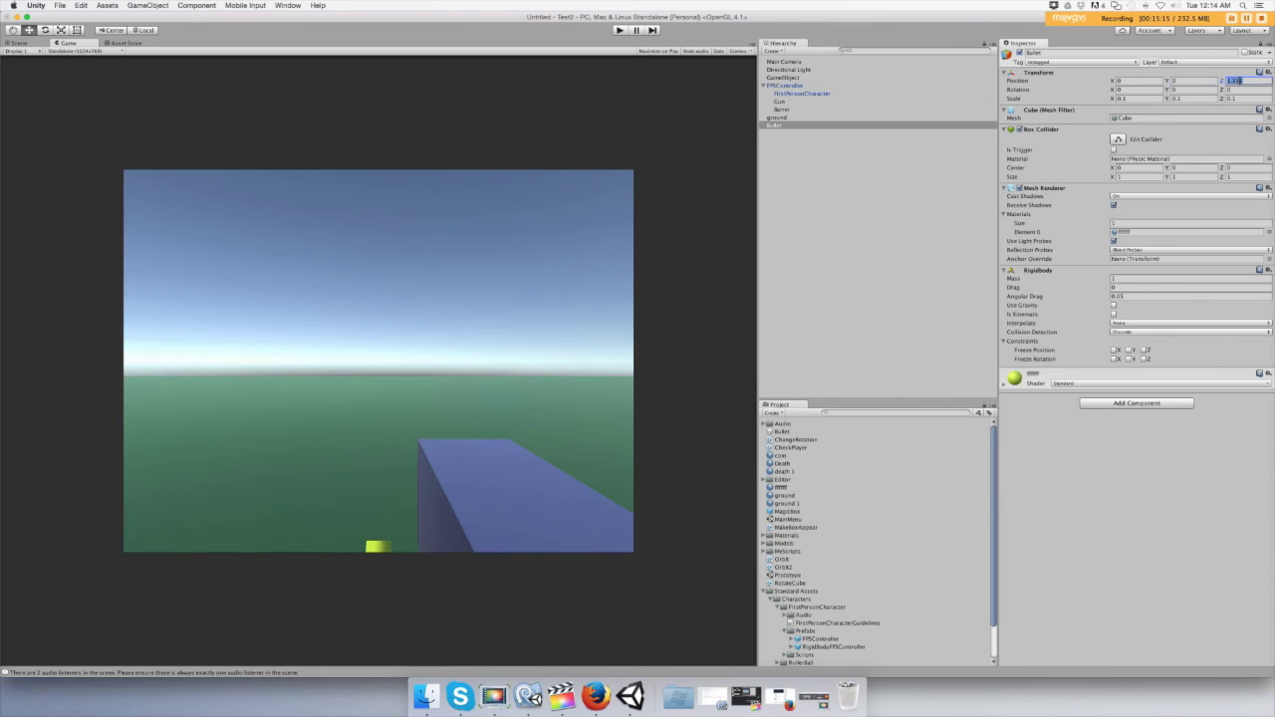
pyautogui.write('0')
# - Store the Bullet cube in the Bullet prefab and delete the cube from the scene hierarchy
pyautogui.moveTo(779, 128); pyautogui.dragTo(819, 433)
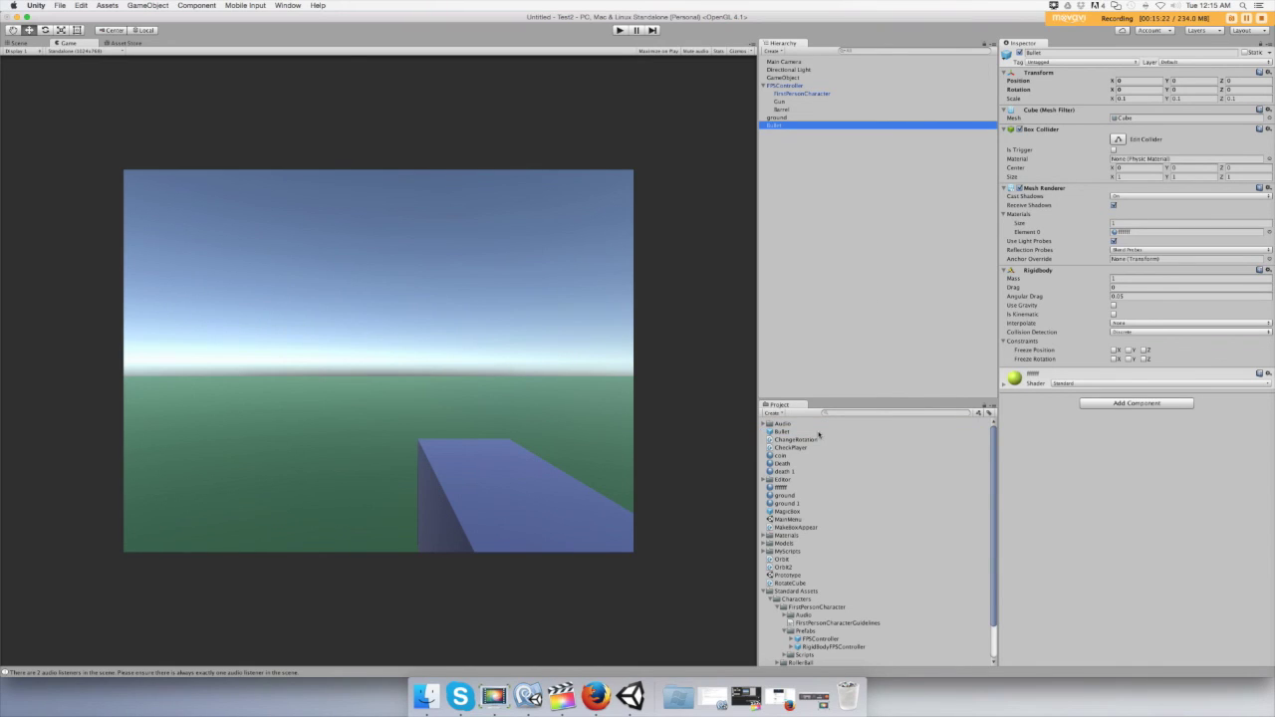
pyautogui.rightClick(789, 128)
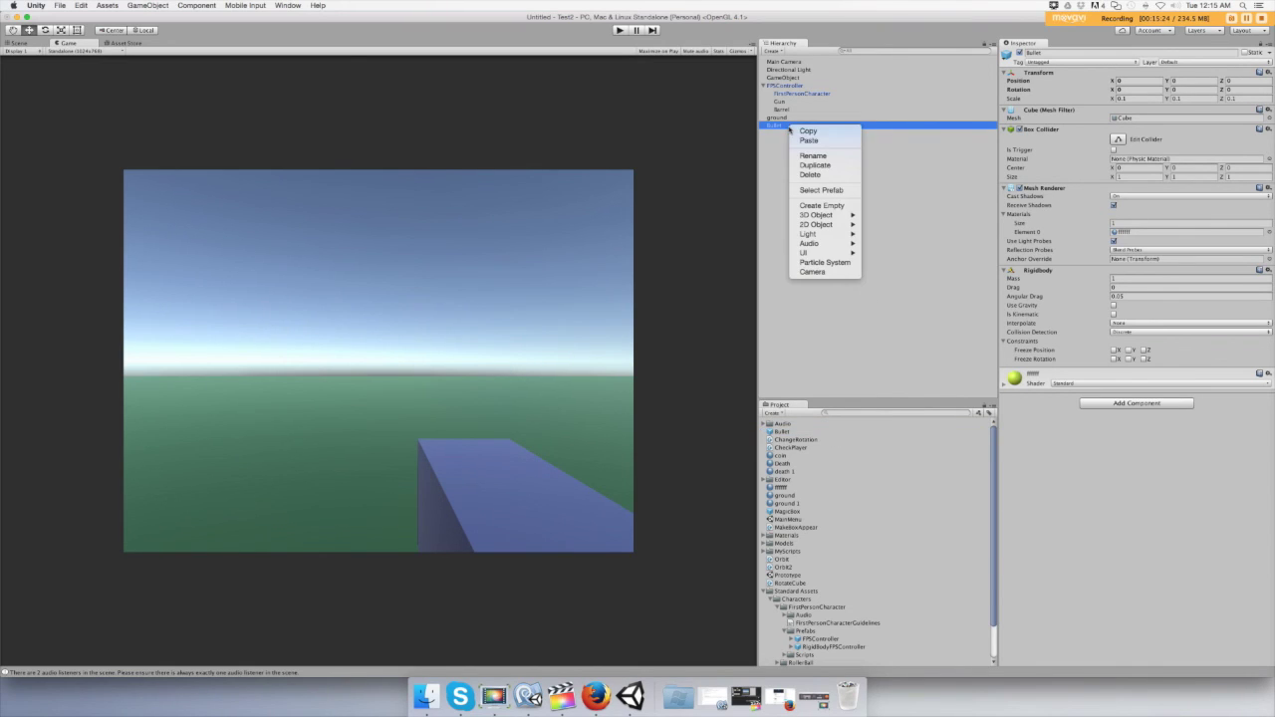
pyautogui.click(810, 175)
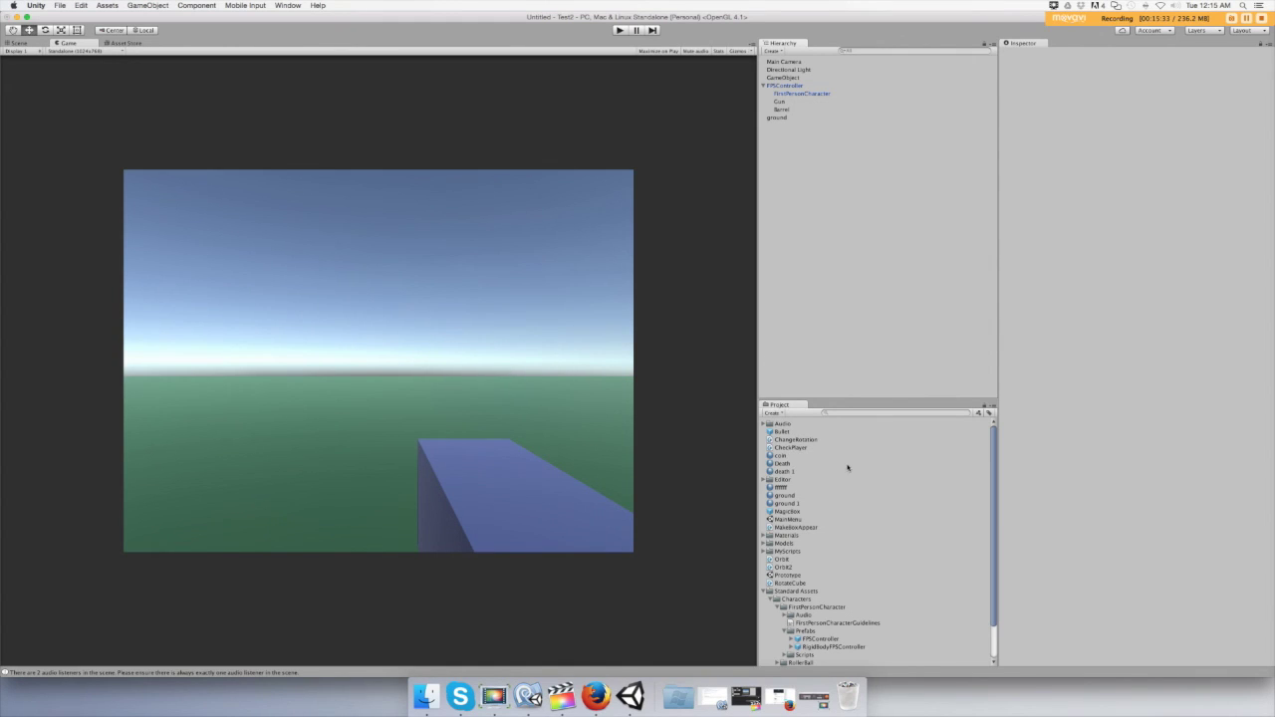
# - Create a new C# script in the project and clear its default name
pyautogui.click(771, 415)
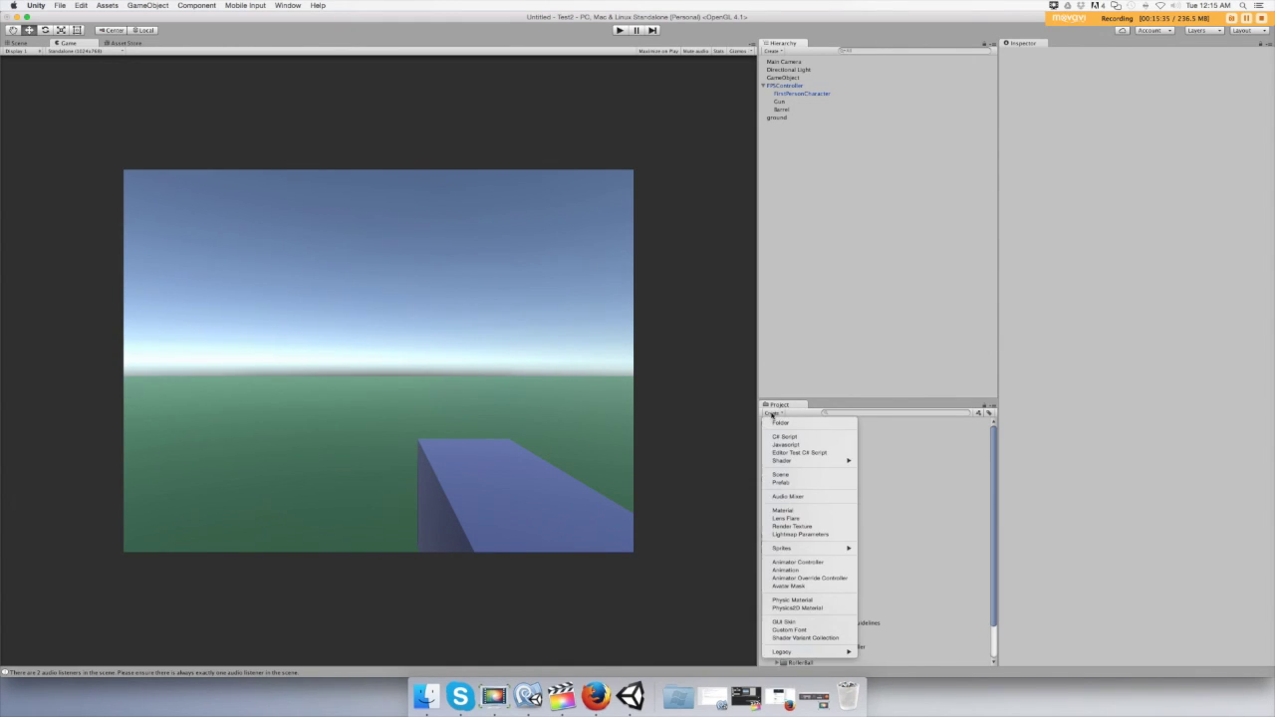
pyautogui.click(784, 438)
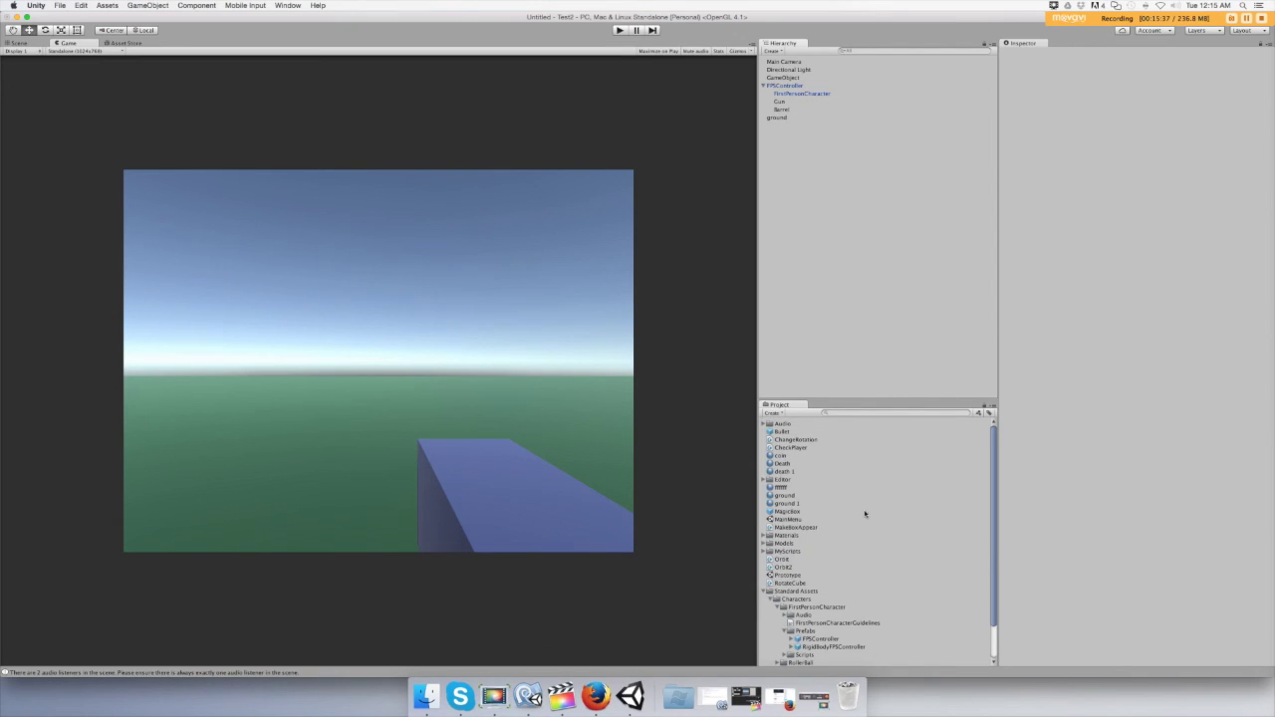
pyautogui.press('BackSpace')
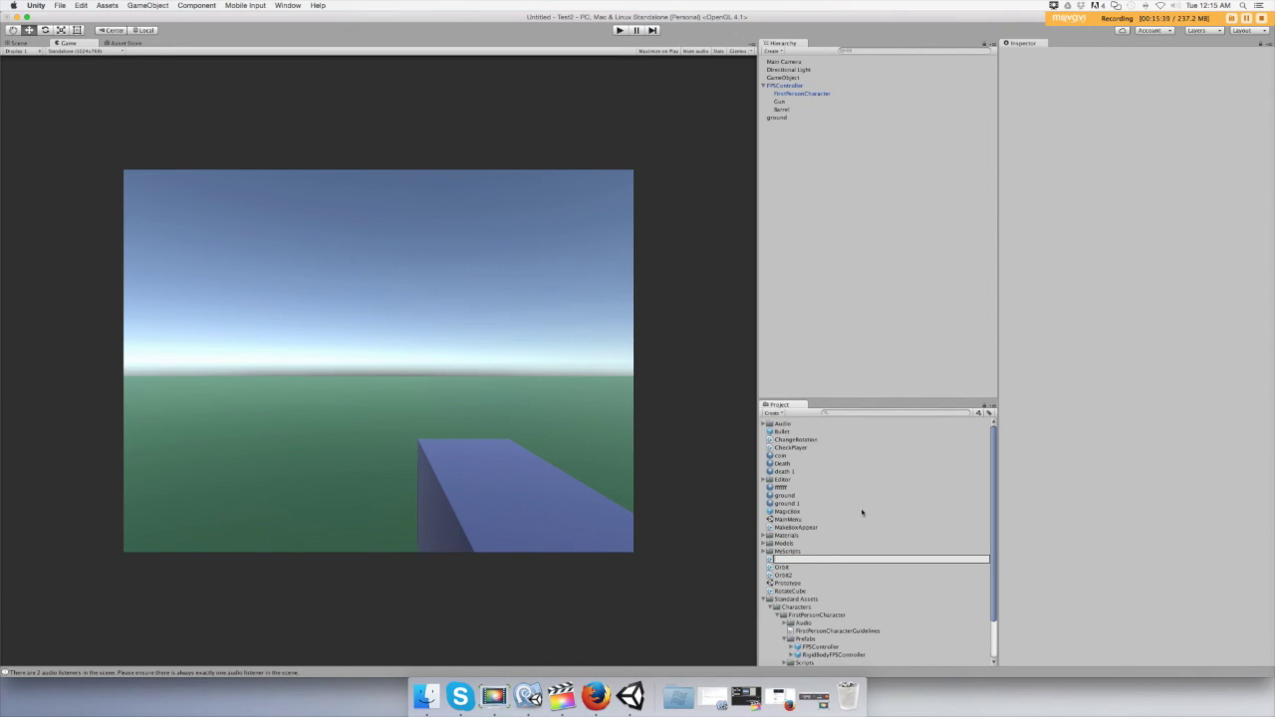